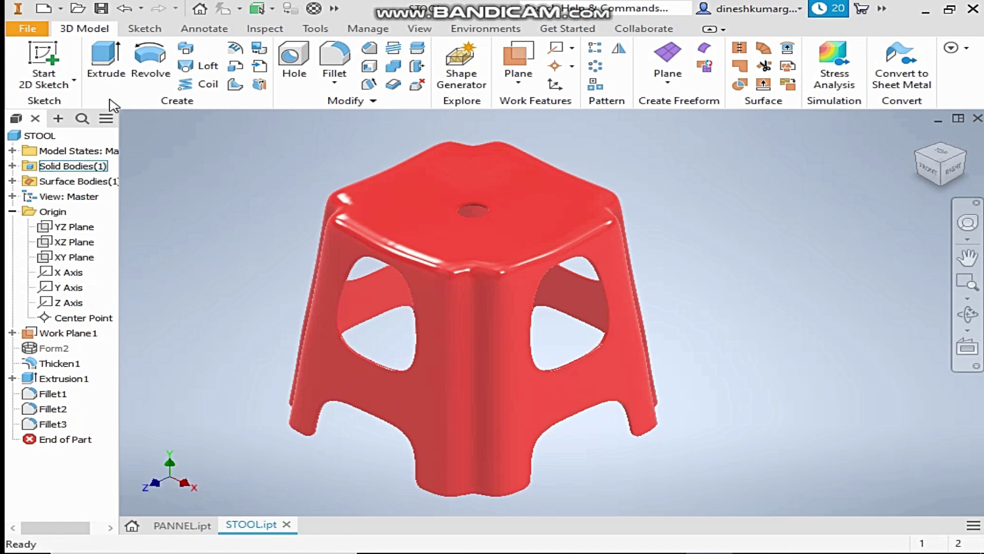
- Open the Create New File dialog to choose a part template
click(44, 9)
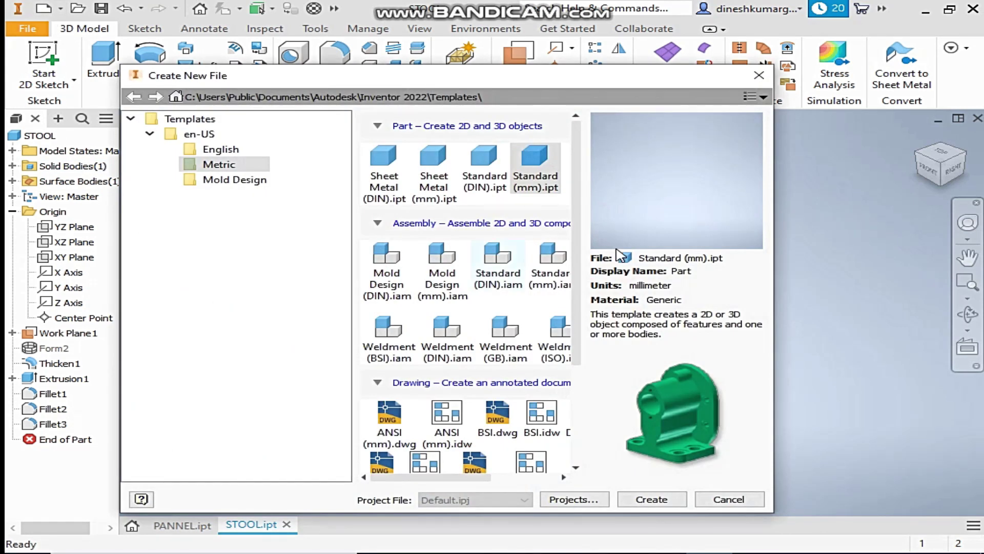
- Start a new Standard (mm).ipt part and begin a freeform plane on the XZ plane
double_click(545, 159)
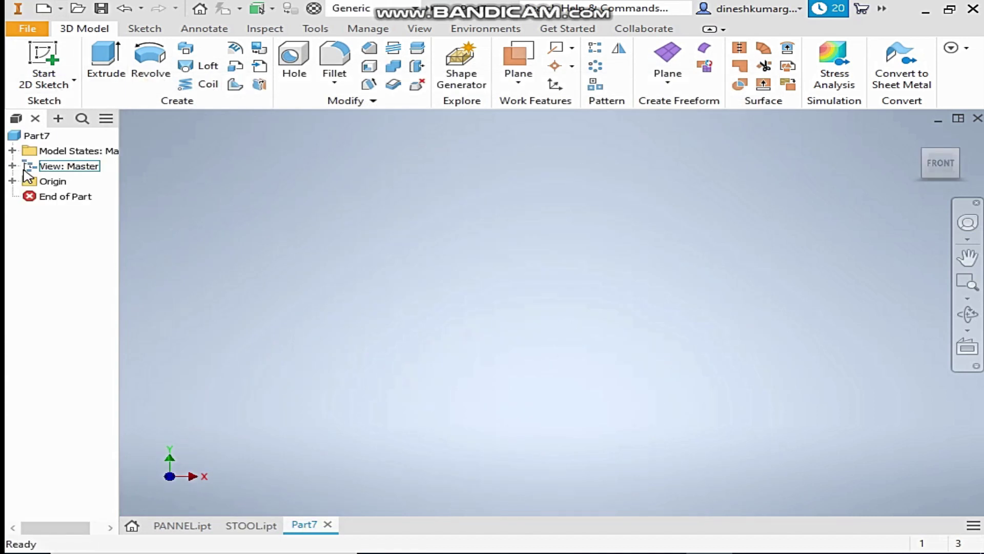
click(671, 87)
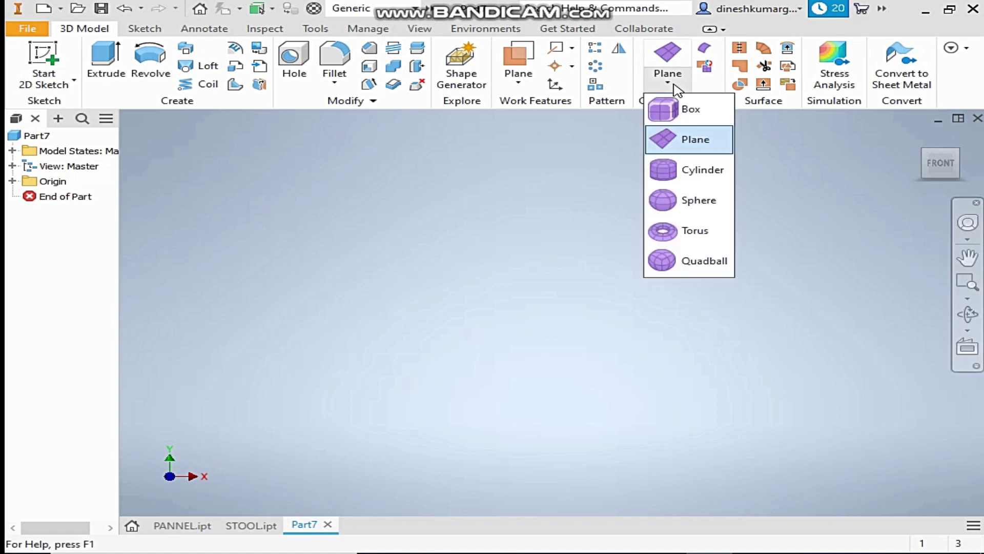
click(686, 140)
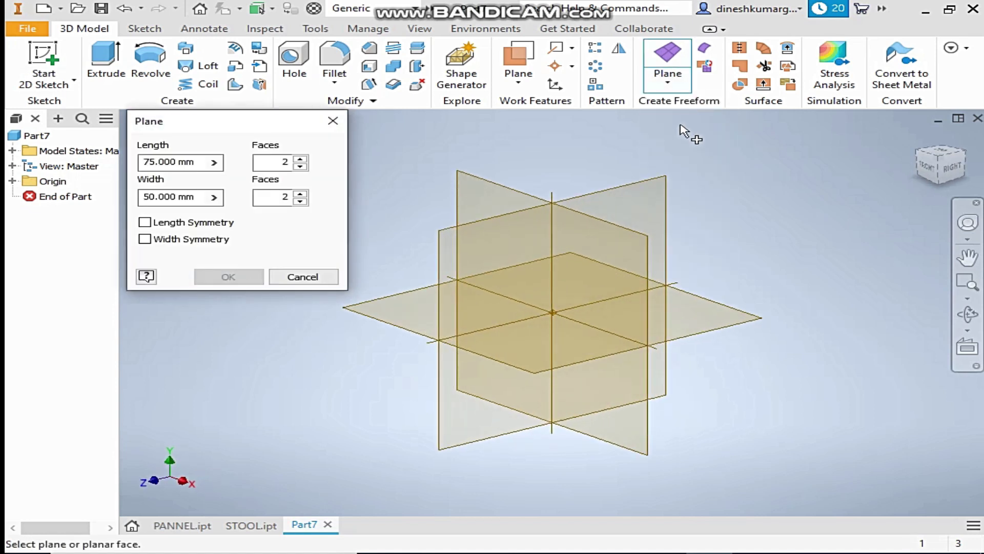
click(427, 293)
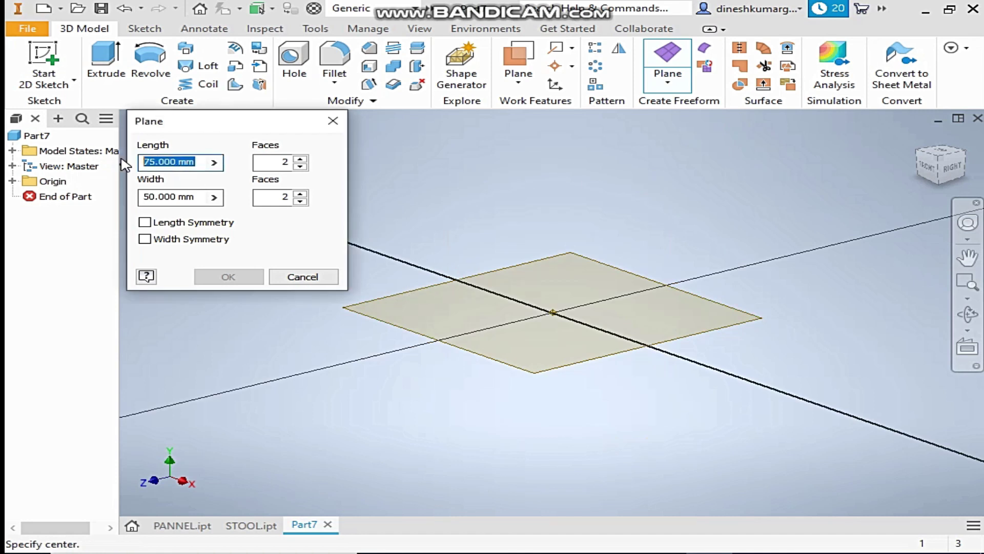
- Make the plane 250 × 250 with 4 × 4 faces, symmetric both ways, centred on the origin
text(250)
key(Tab)
text(250)
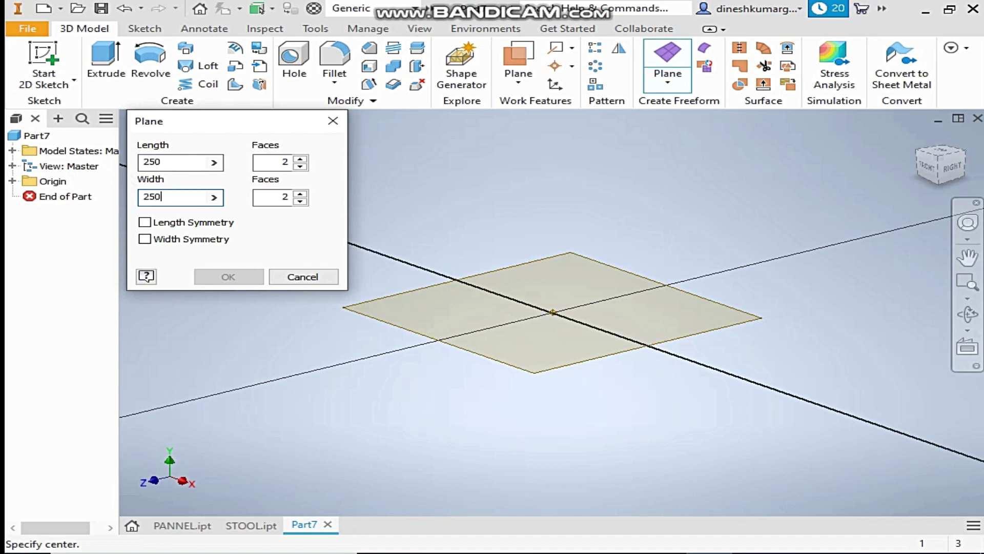
click(301, 160)
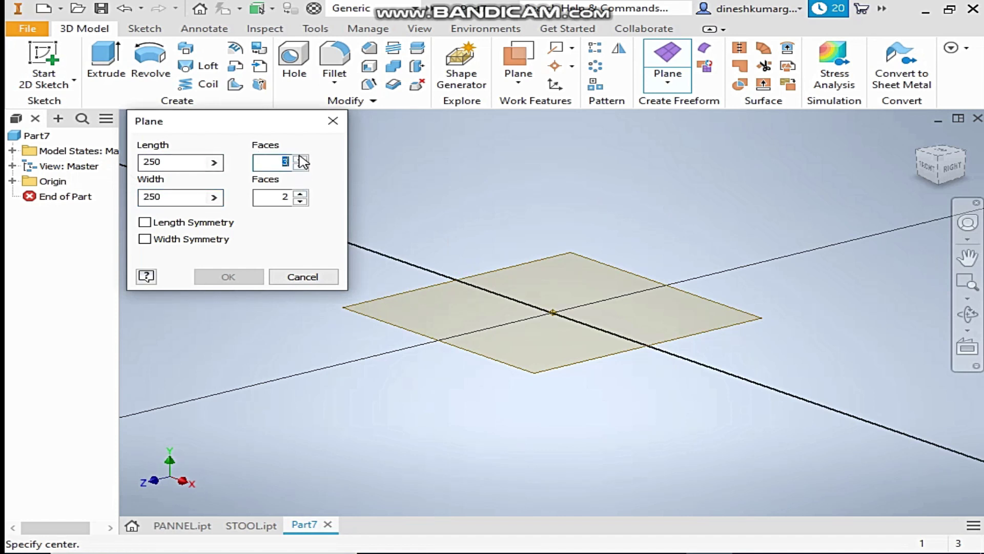
click(301, 194)
click(301, 194)
click(145, 222)
click(144, 239)
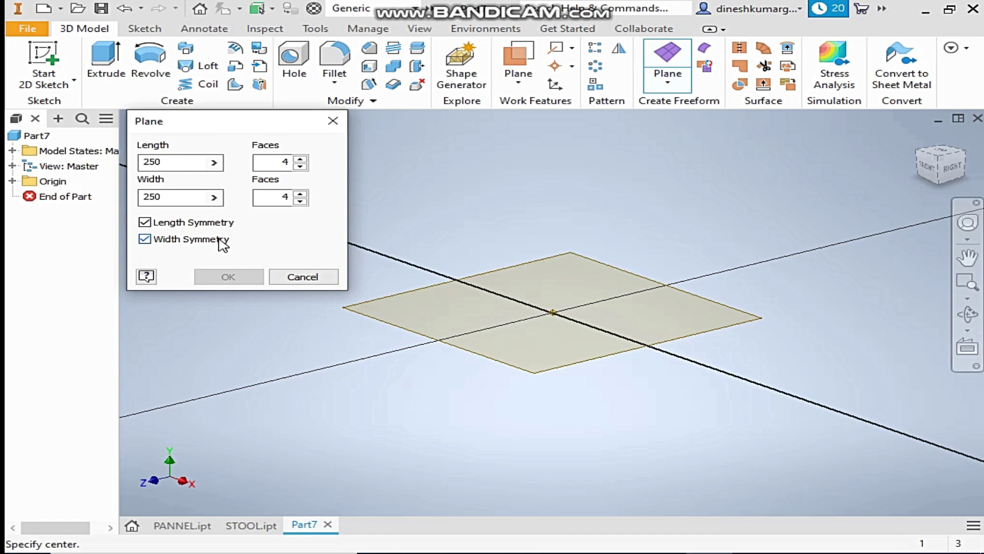
click(553, 312)
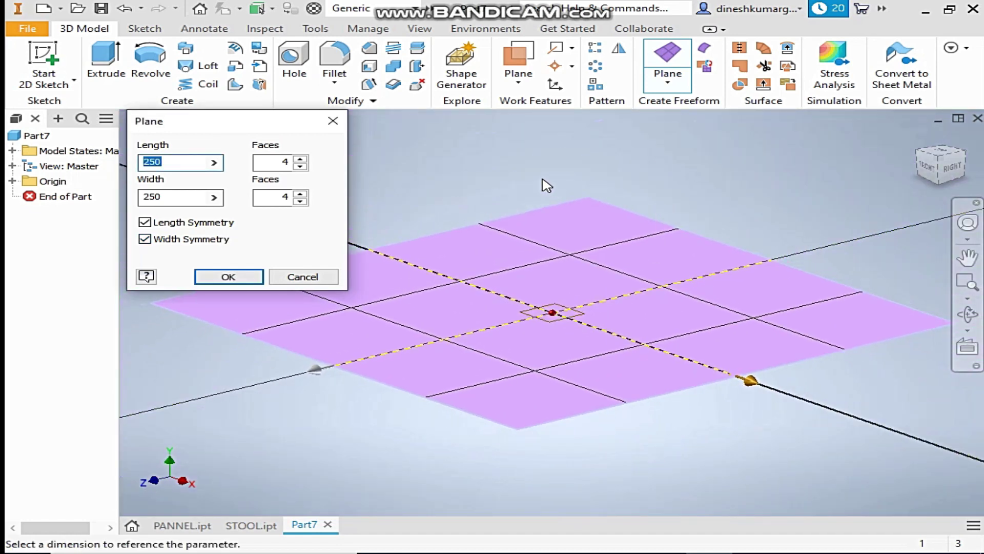
click(229, 277)
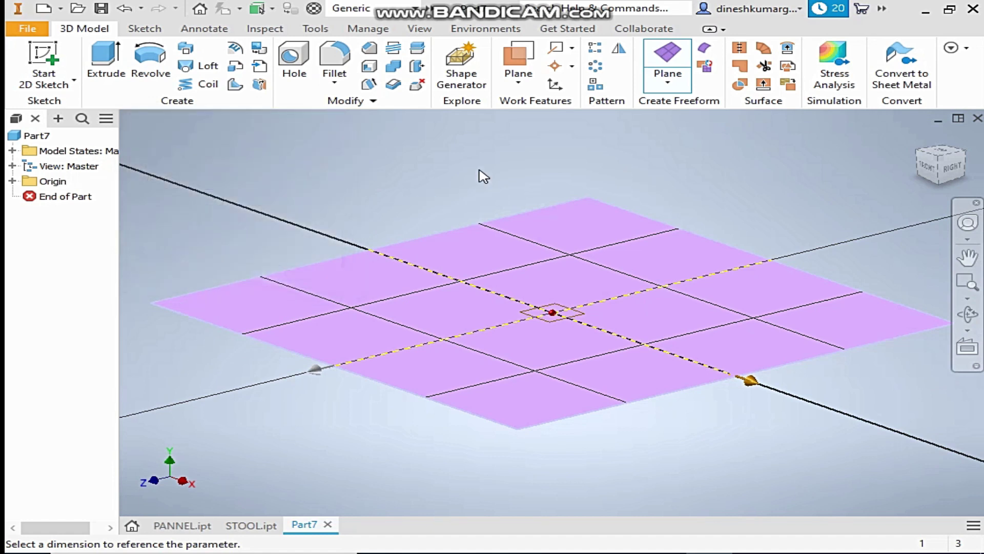
click(547, 401)
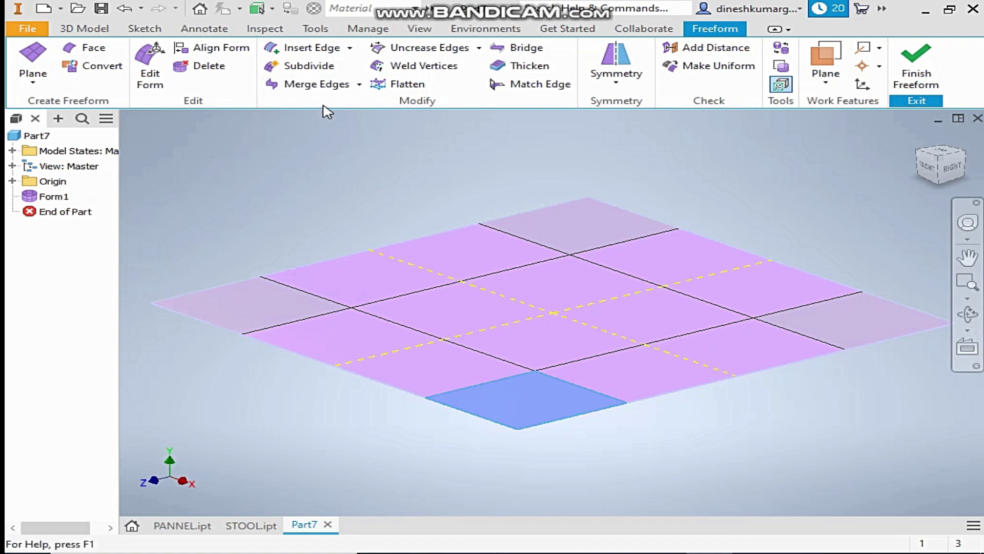
- Subdivide the selected corner faces into 2 × 2 faces using Exact mode
click(306, 66)
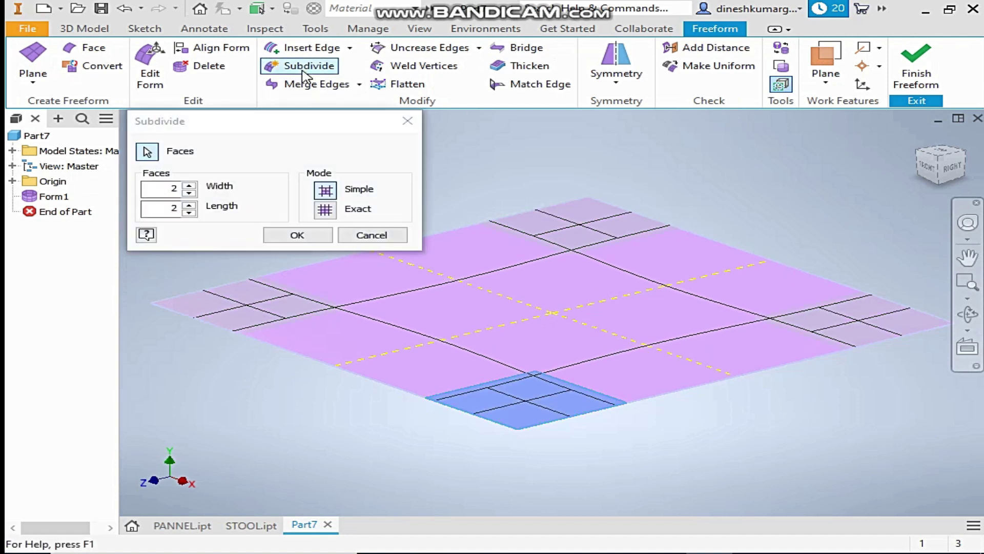
middle_drag(648, 162, 742, 165)
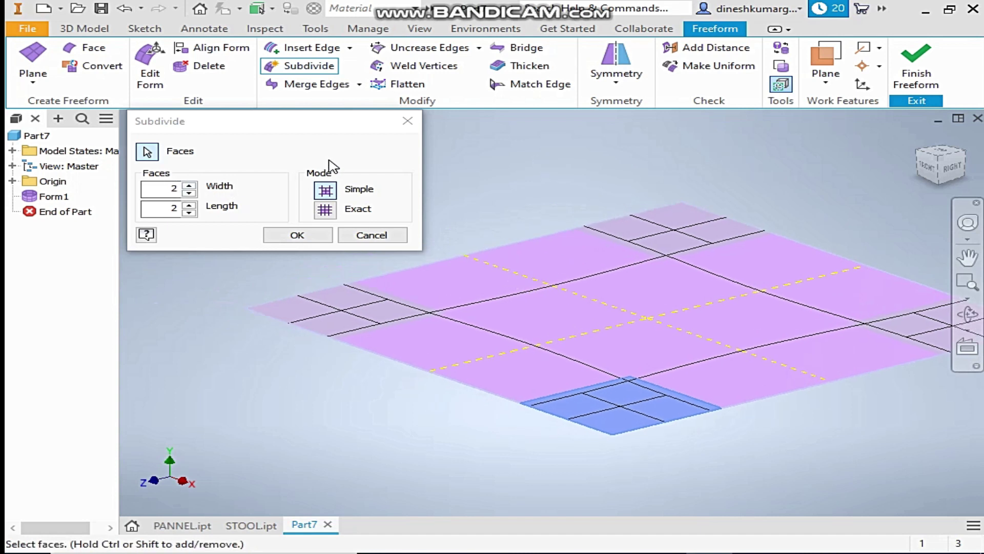
click(325, 210)
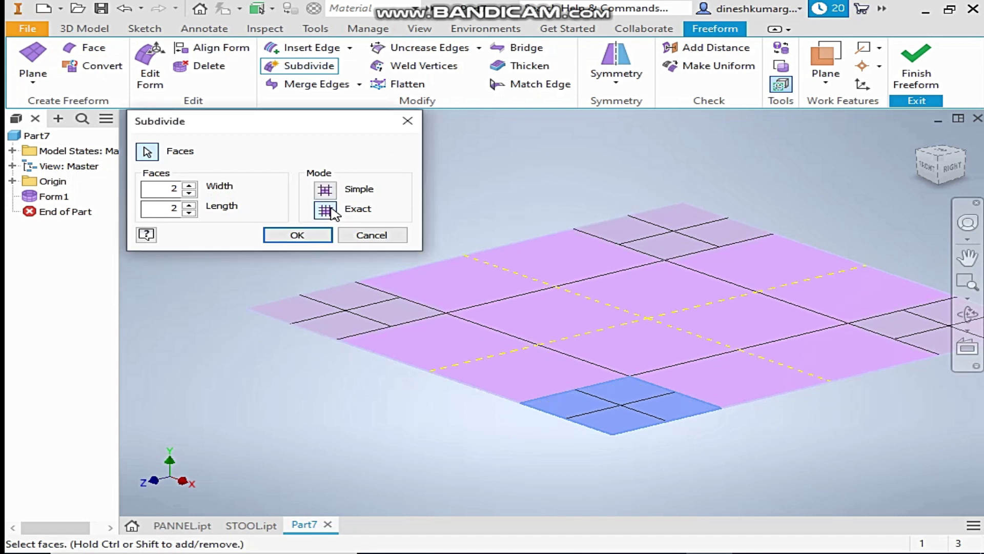
click(298, 235)
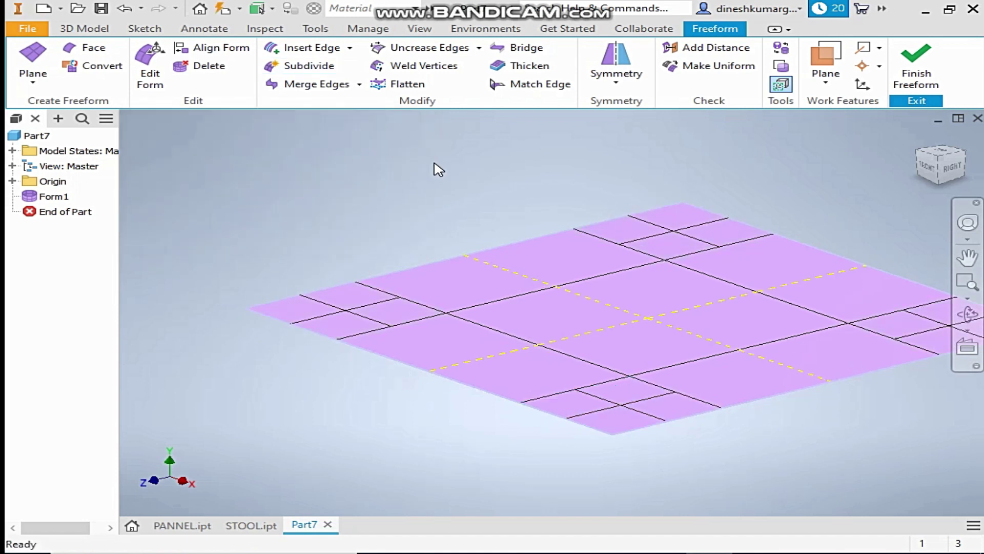
middle_drag(435, 169, 378, 165)
scroll(451, 153, down, 3)
middle_drag(558, 189, 494, 198)
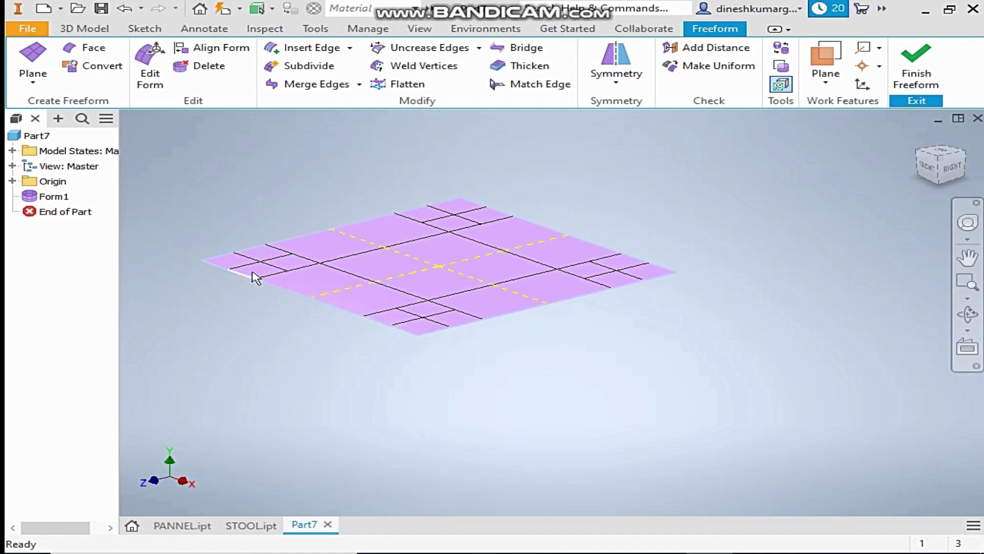
- Delete the small front corner face to cut a notch into the form
click(425, 334)
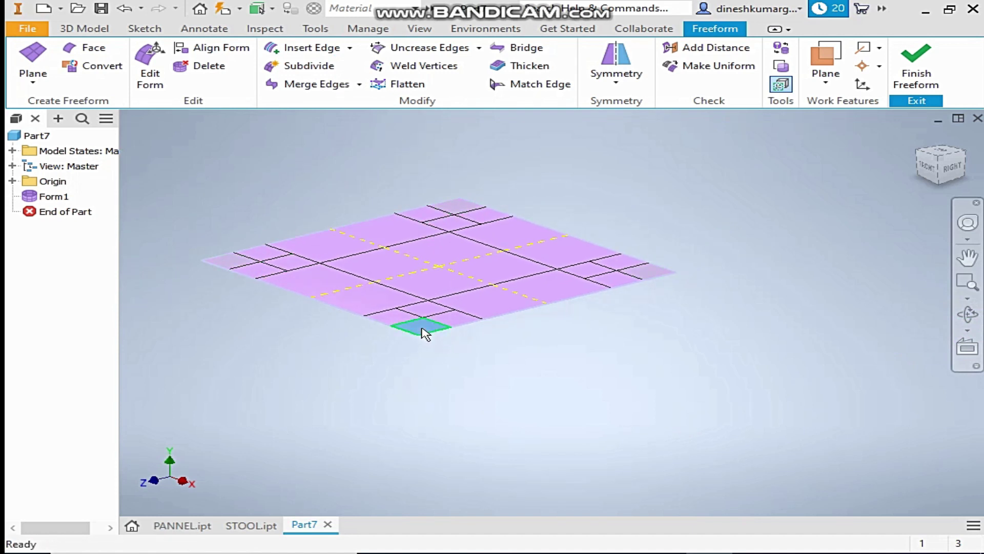
right_click(426, 334)
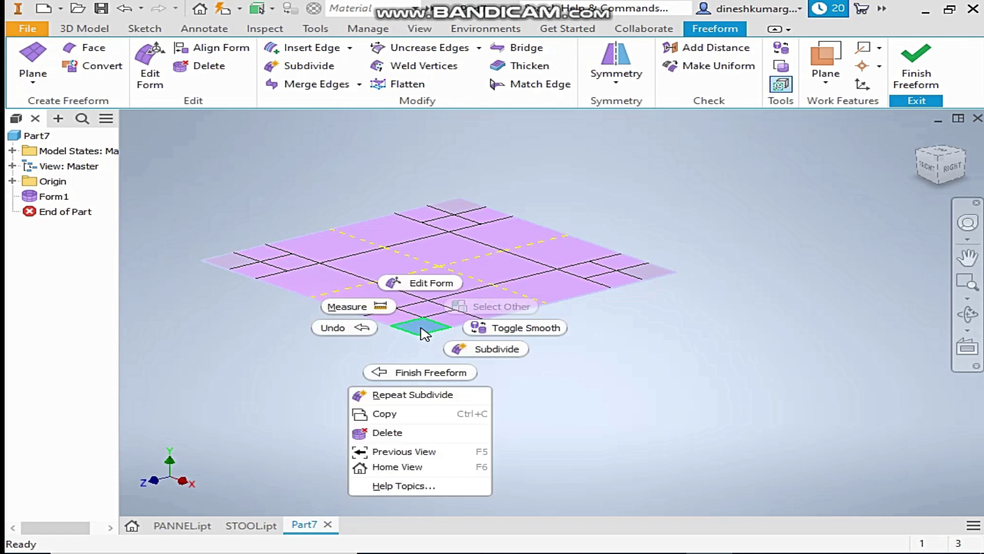
click(409, 431)
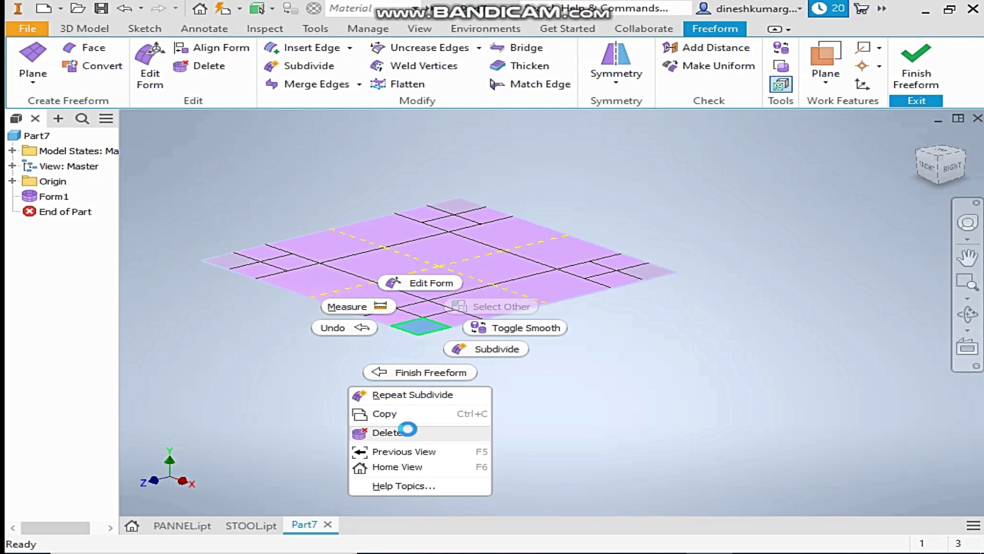
- Switch to the finished STOOL.ipt model for reference
scroll(386, 308, up, 5)
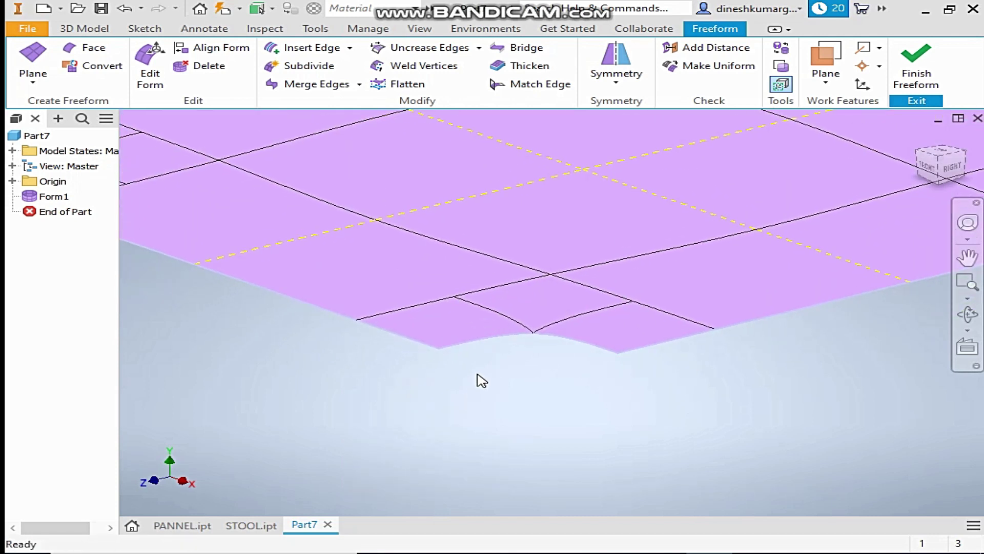
scroll(385, 378, down, 5)
mouse_move(385, 378)
middle_down()
mouse_move(432, 389)
mouse_move(396, 389)
middle_up()
click(272, 523)
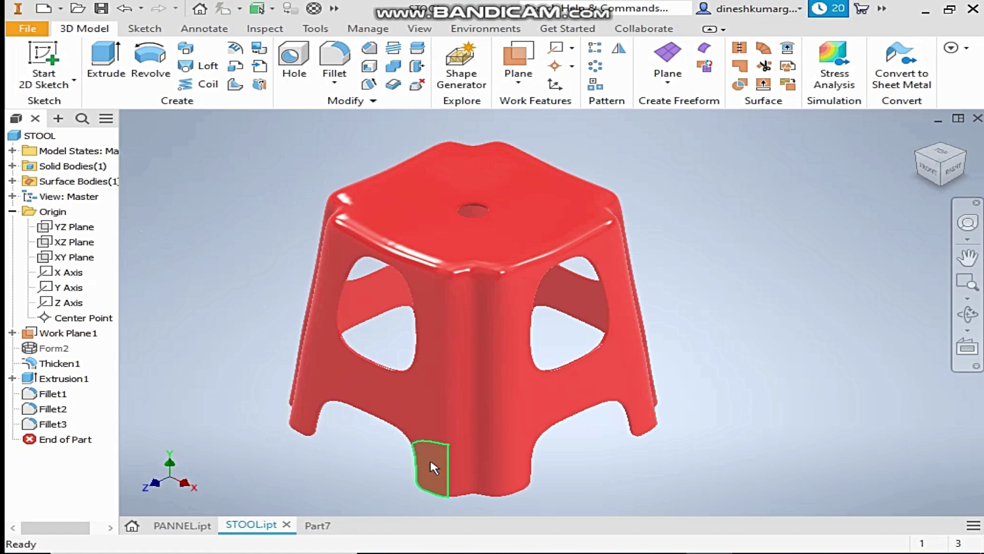
- Return to Part7 and select the outer boundary edges along the left and top sides
click(315, 525)
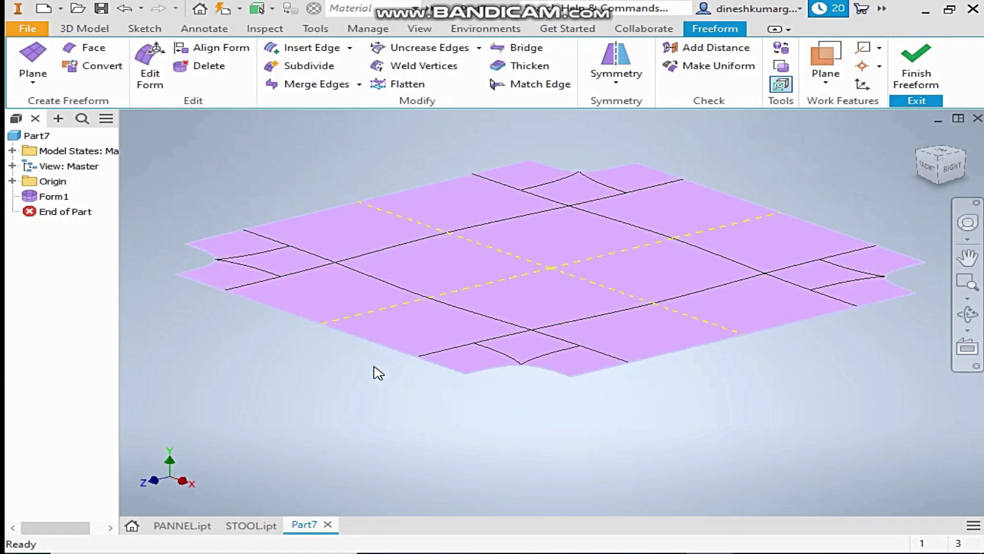
click(351, 336)
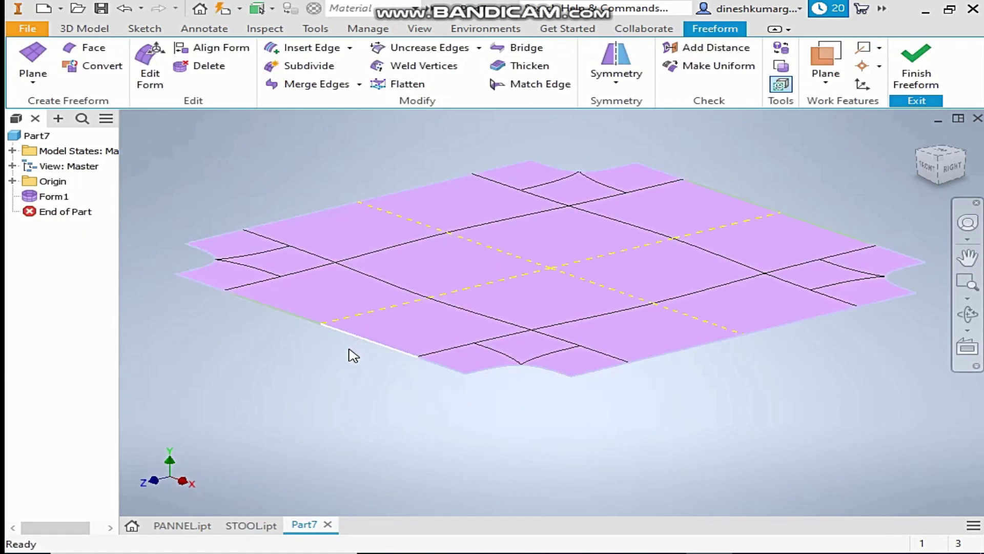
ctrl+click(252, 305)
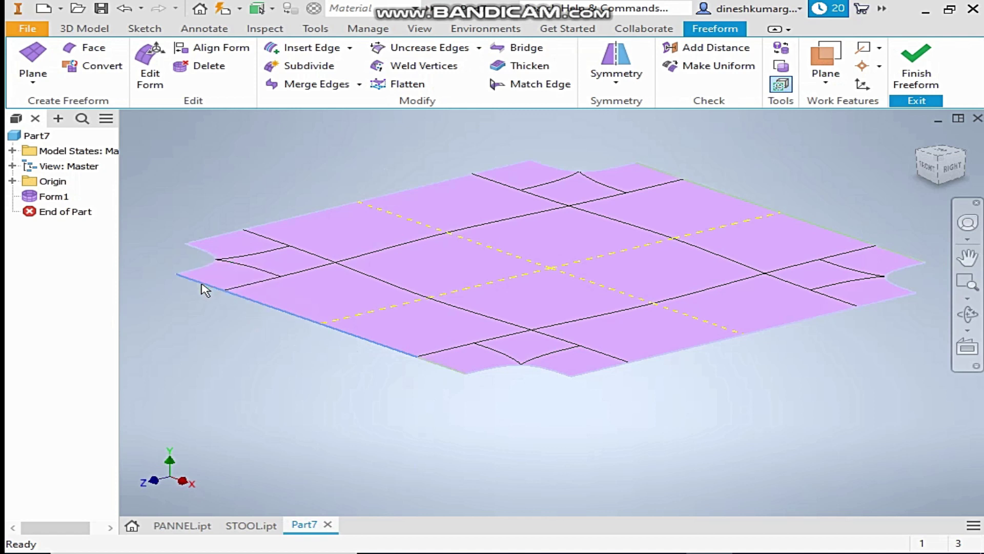
ctrl+click(210, 267)
ctrl+click(207, 239)
ctrl+click(265, 226)
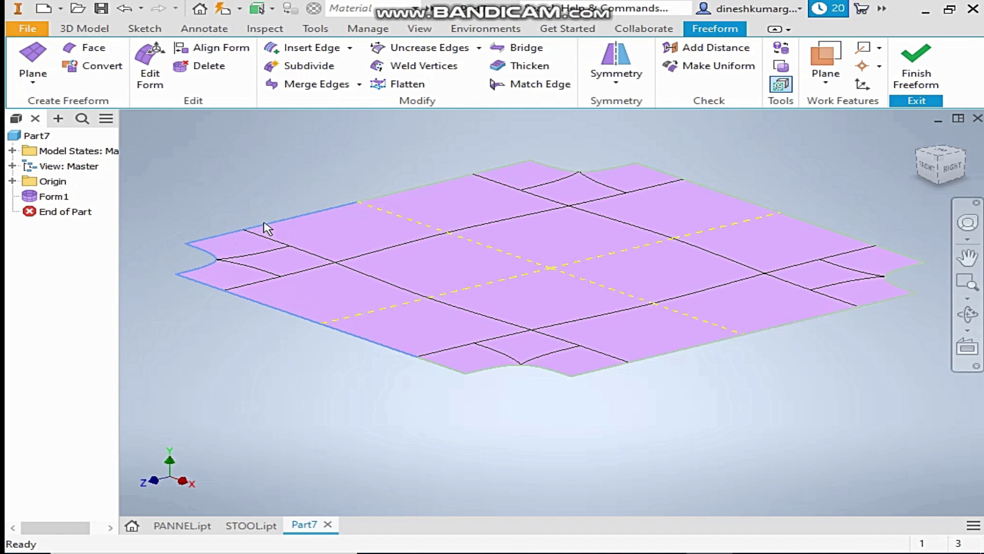
ctrl+click(435, 186)
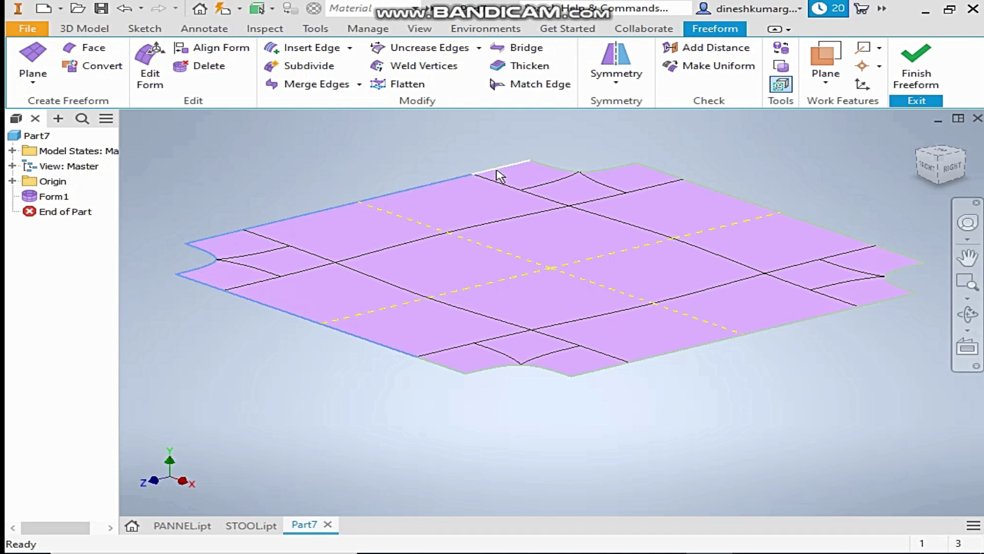
ctrl+click(554, 167)
ctrl+click(632, 165)
ctrl+click(651, 168)
- Add the right and bottom boundary edges to close the selection loop
ctrl+click(763, 206)
ctrl+click(870, 245)
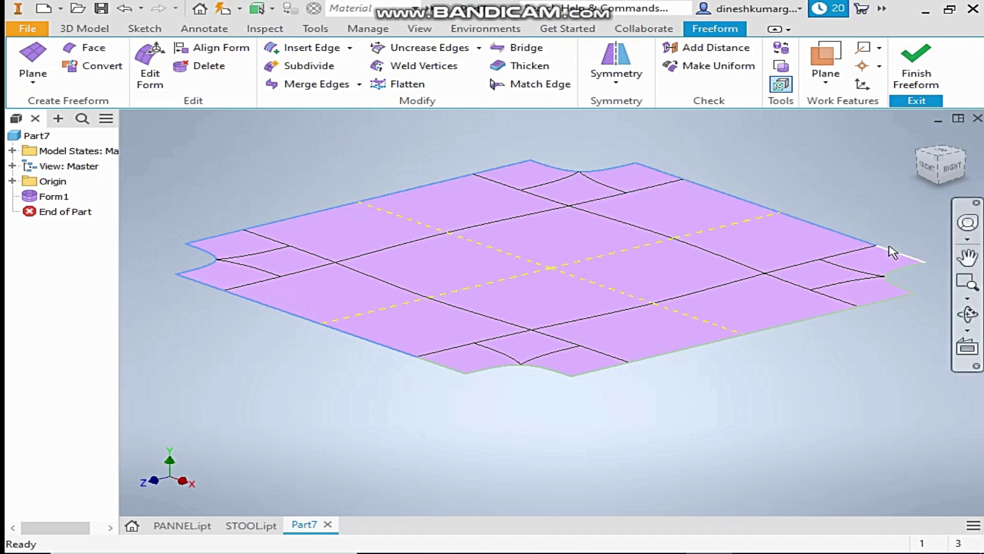
ctrl+click(907, 275)
ctrl+click(894, 299)
ctrl+click(810, 338)
ctrl+click(714, 348)
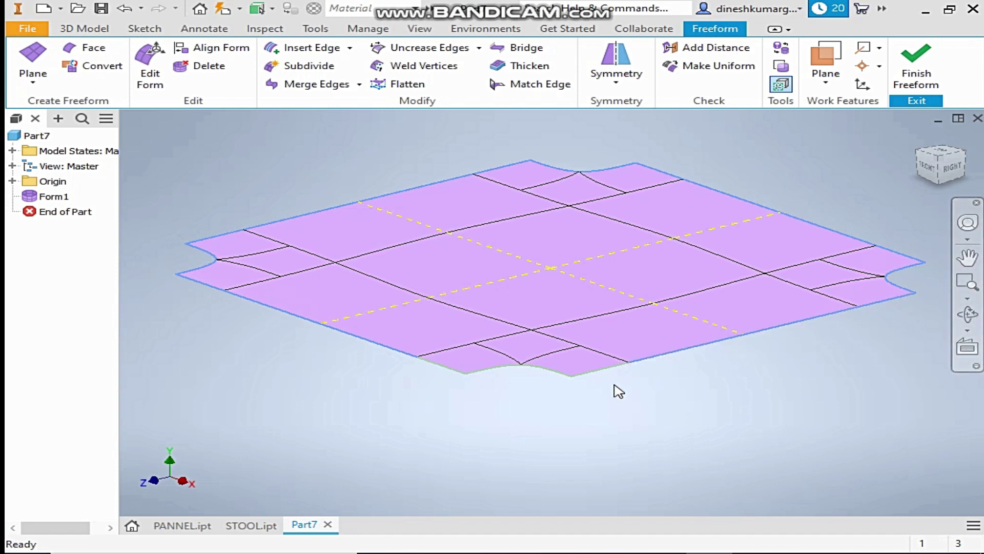
ctrl+click(607, 377)
ctrl+click(504, 370)
ctrl+click(452, 373)
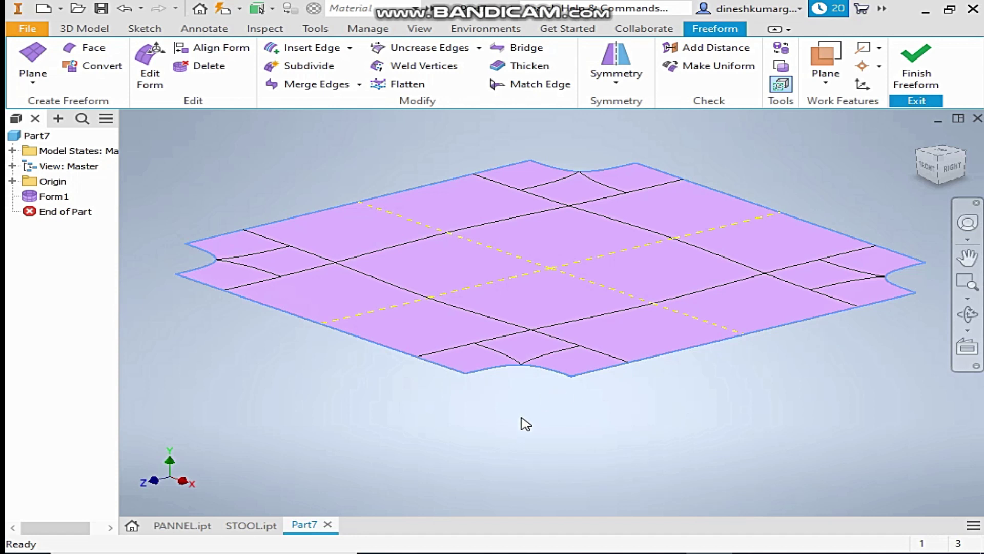
right_click(434, 363)
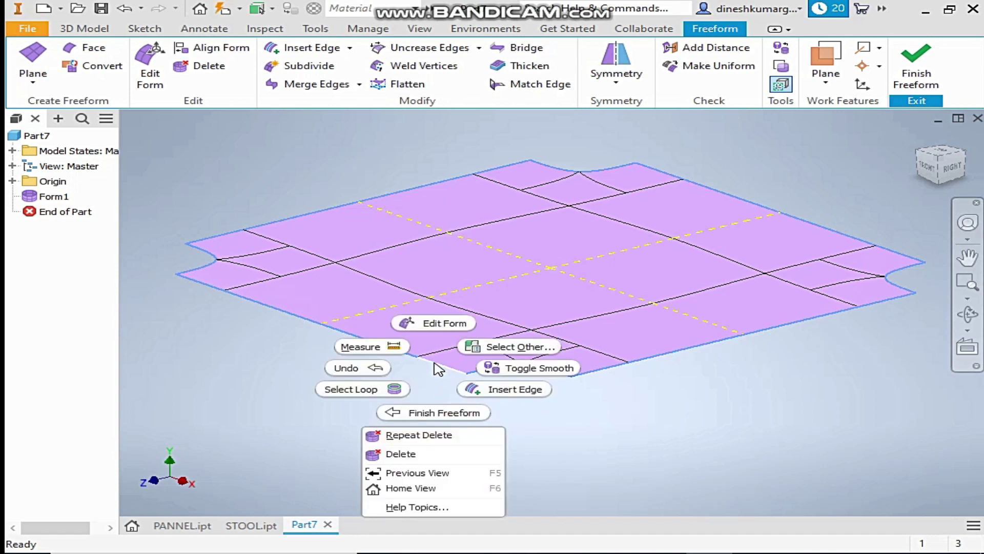
- Extrude the boundary edges -20 mm downward in Edit Form with Edge filter and Translation mode
click(439, 324)
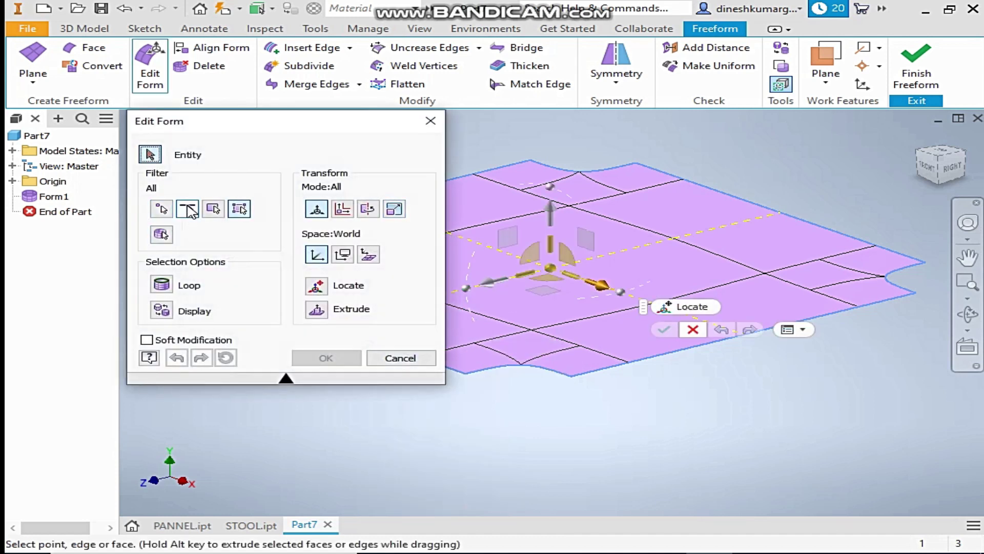
click(189, 209)
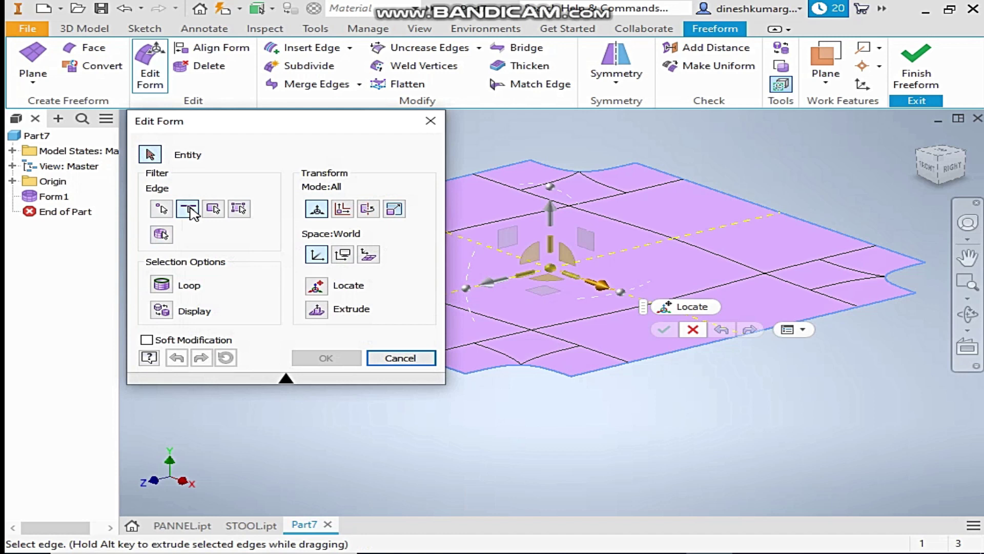
click(343, 209)
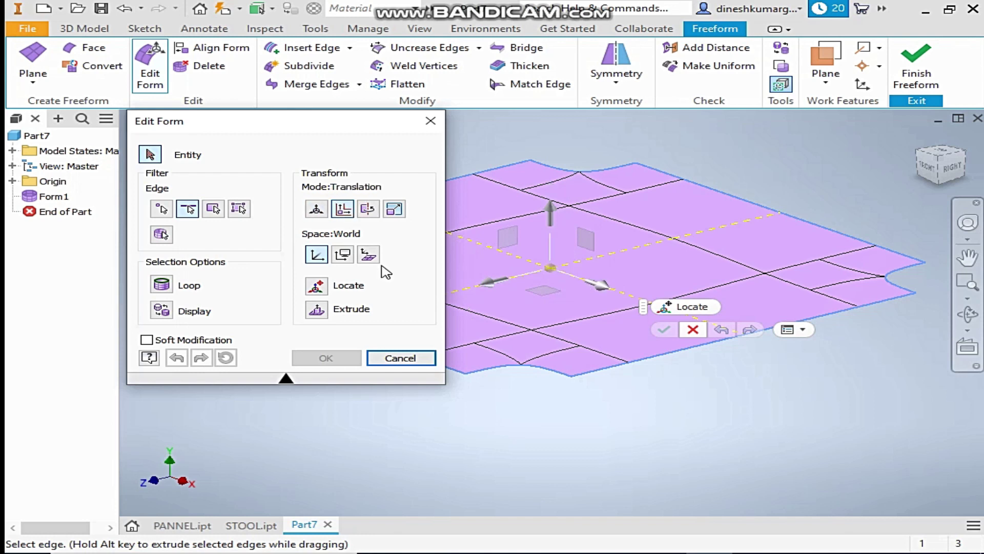
click(317, 309)
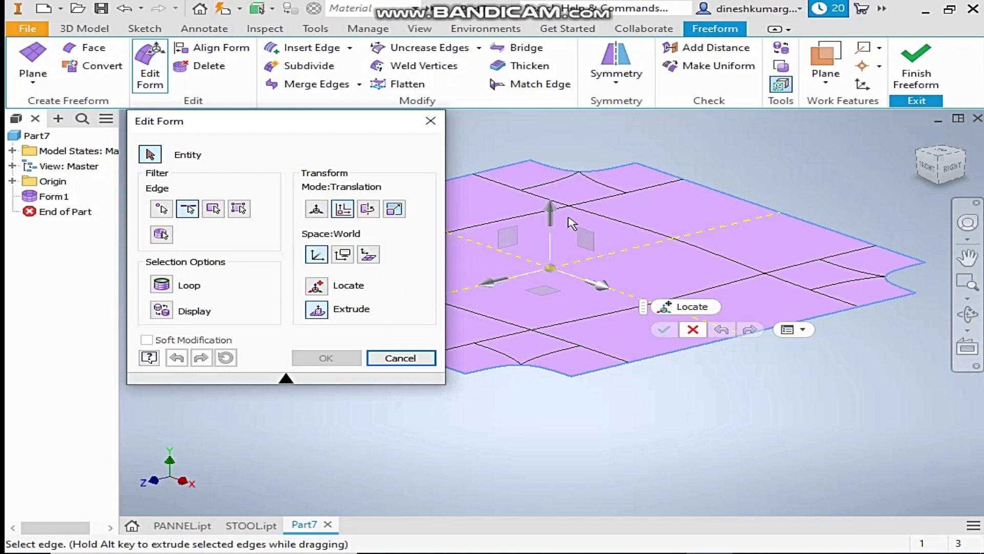
middle_drag(573, 222, 665, 250)
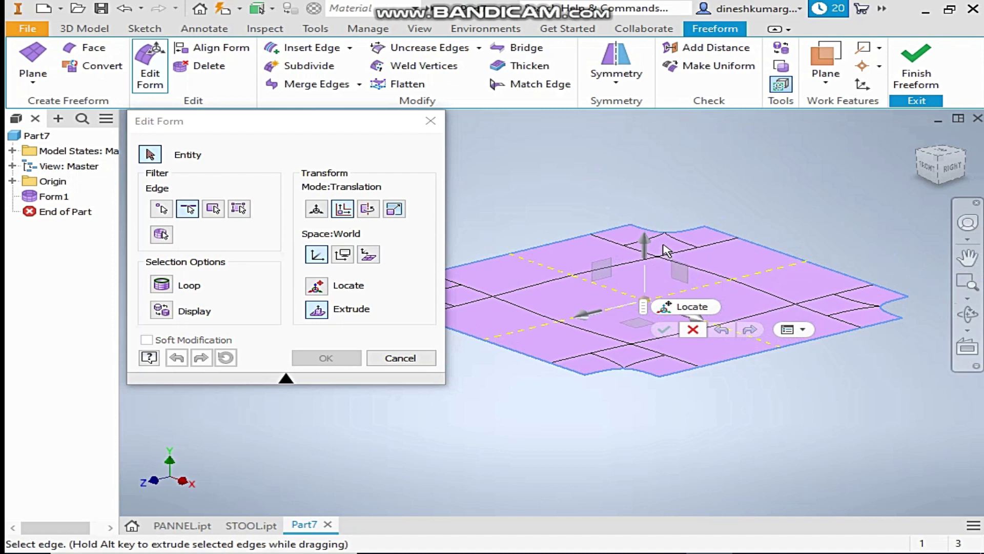
drag(648, 245, 643, 266)
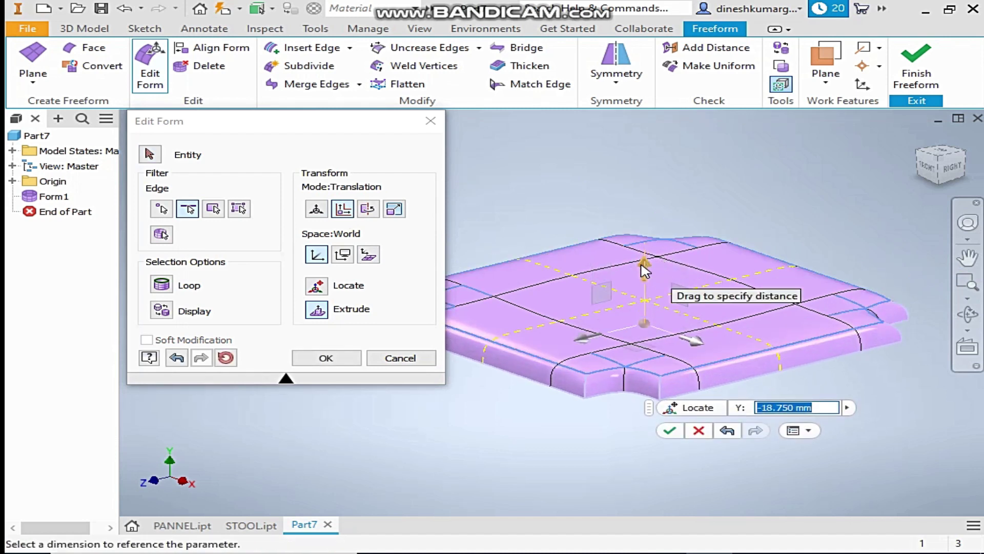
text(-20)
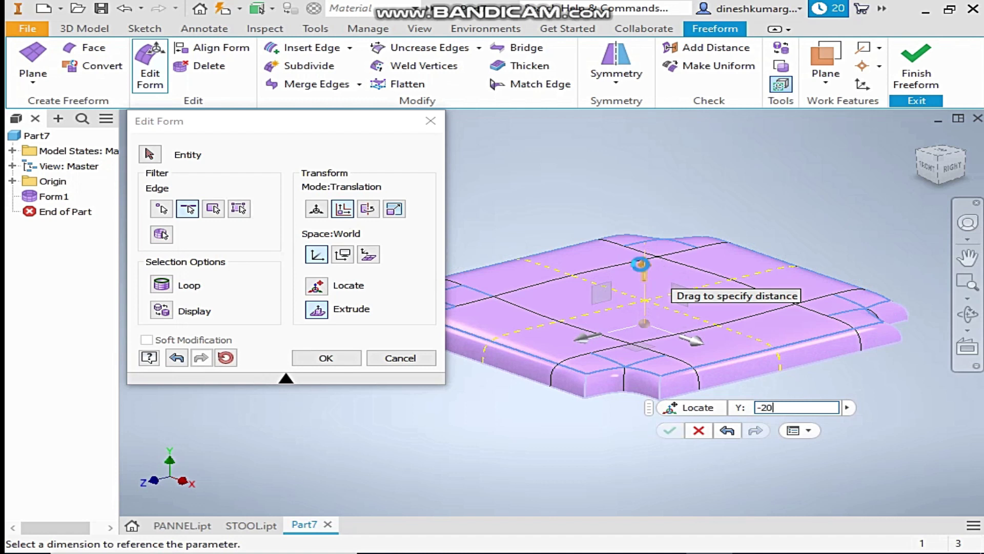
click(670, 432)
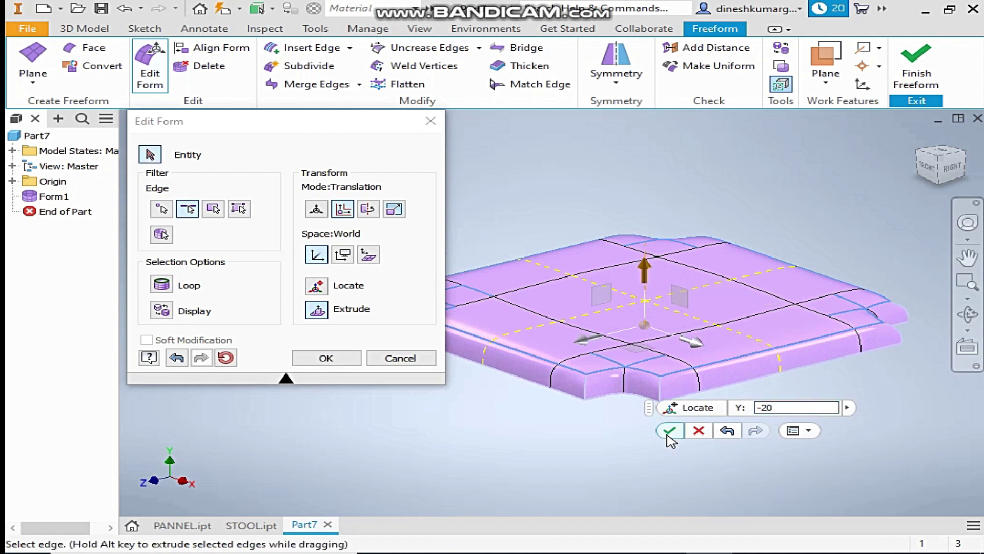
shift+middle_drag(670, 439, 674, 407)
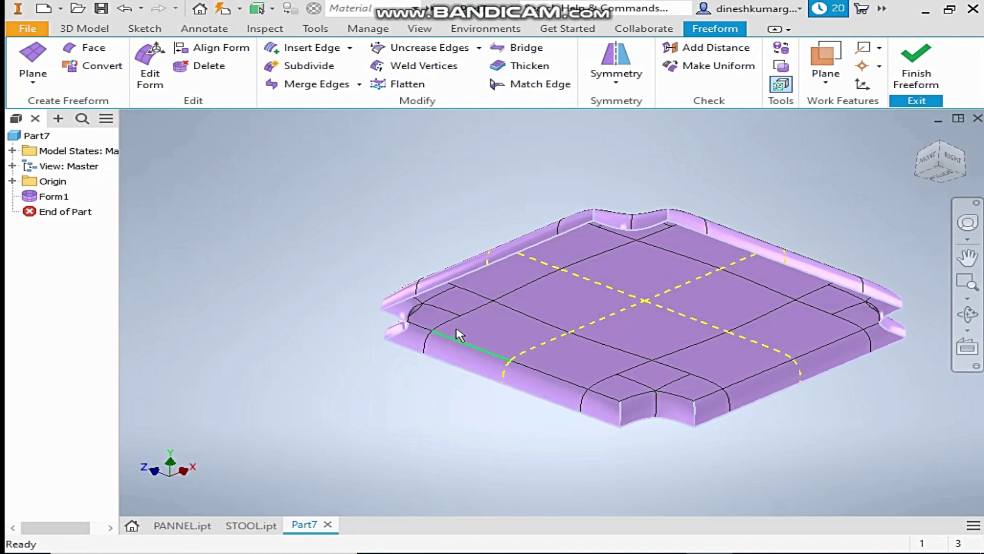
- Reset to the Home view and launch Uncrease Edges on the Freeform tab
click(947, 148)
middle_drag(553, 430, 509, 409)
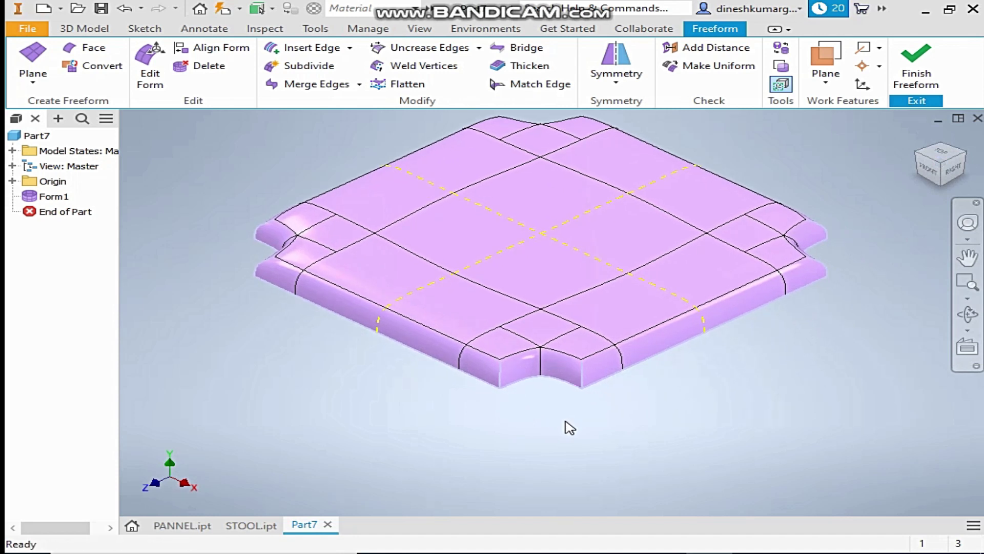
middle_drag(385, 183, 440, 198)
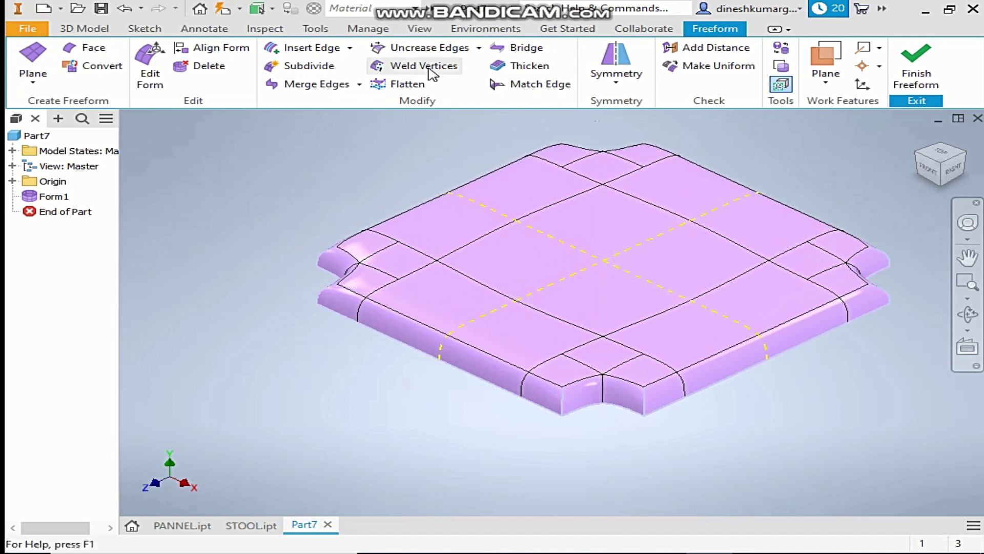
click(430, 47)
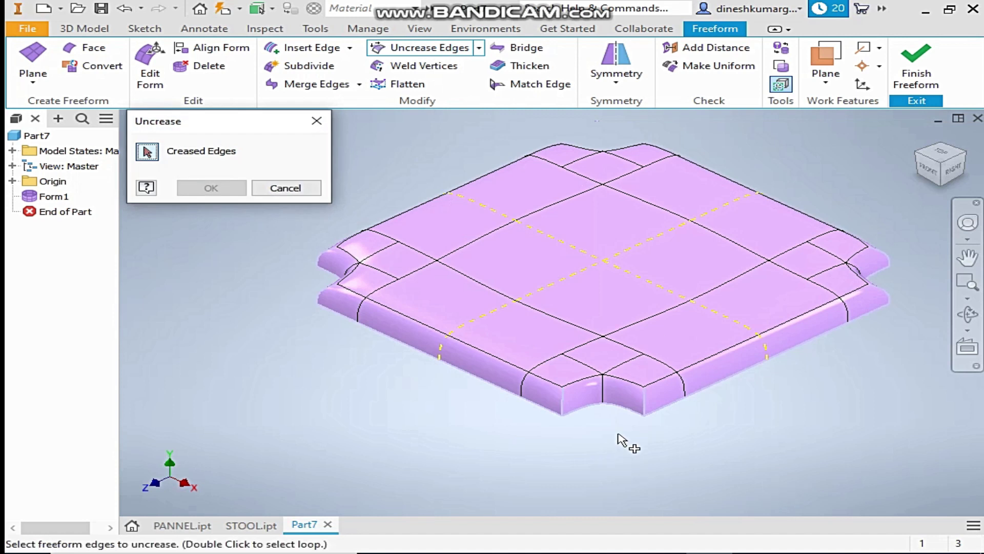
- Uncrease the two vertical creased edges at the slab's front notch
click(643, 401)
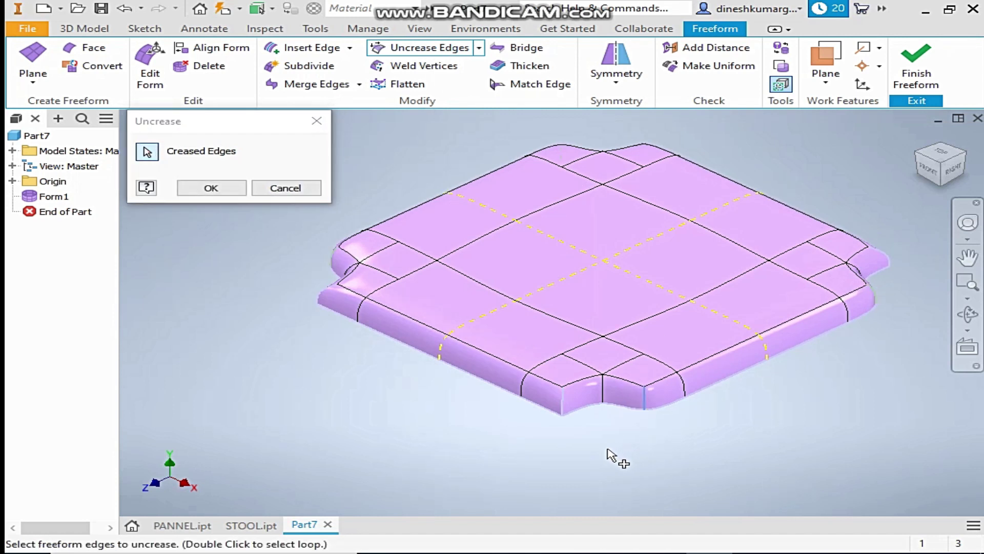
click(564, 406)
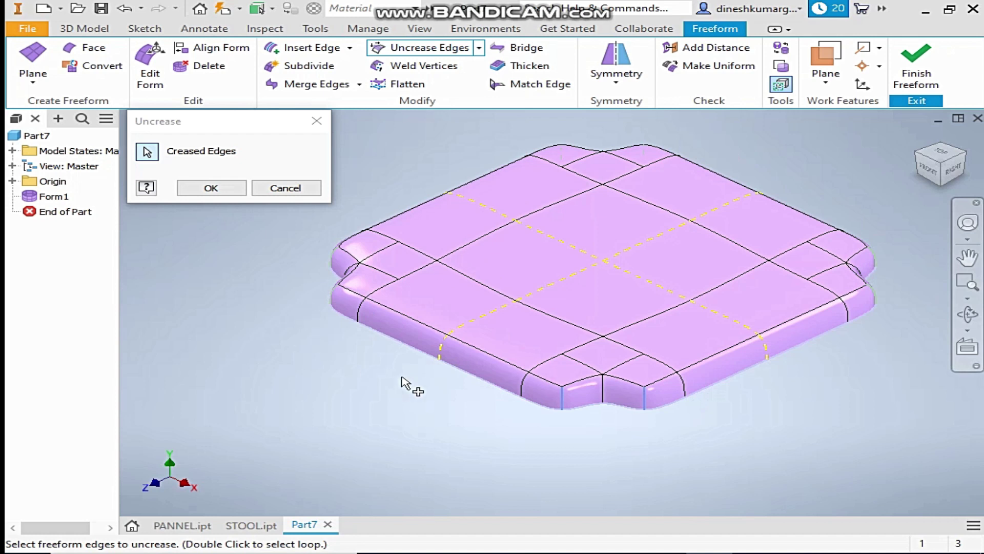
click(212, 188)
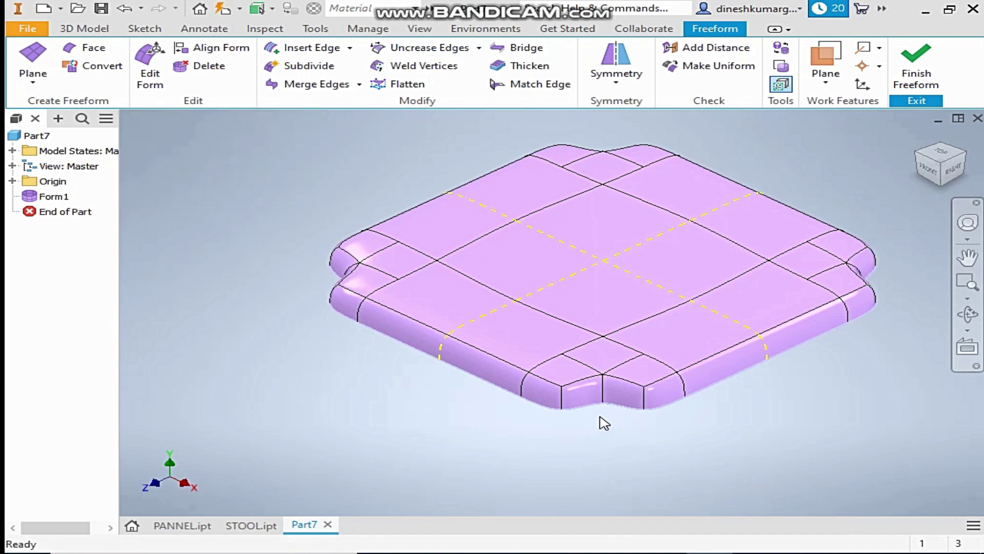
scroll(604, 421, up, 3)
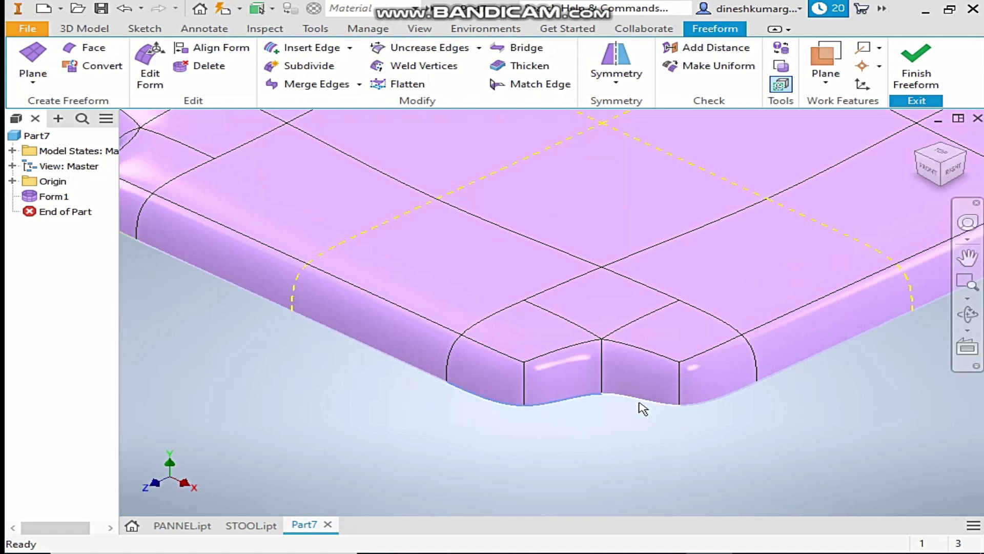
scroll(488, 336, down, 3)
click(261, 532)
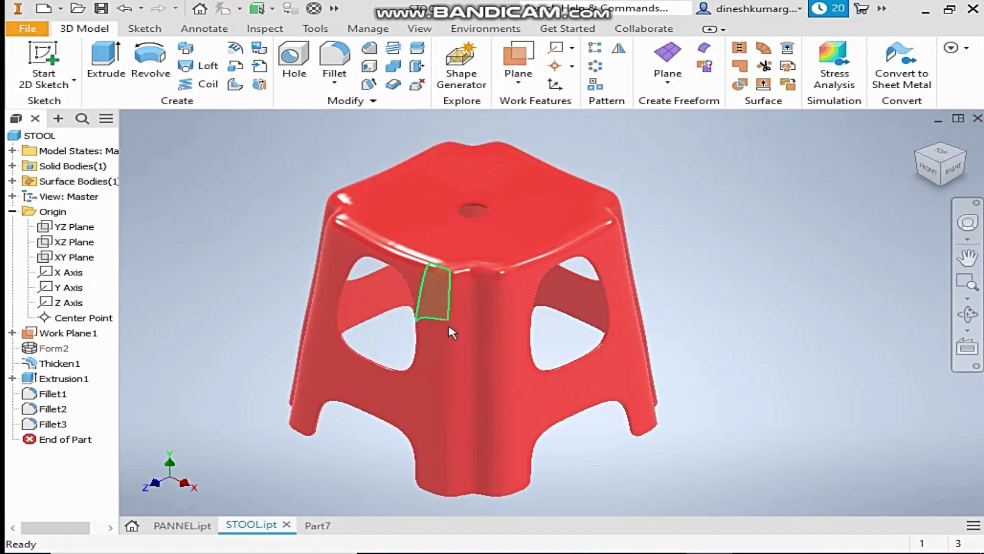
click(315, 524)
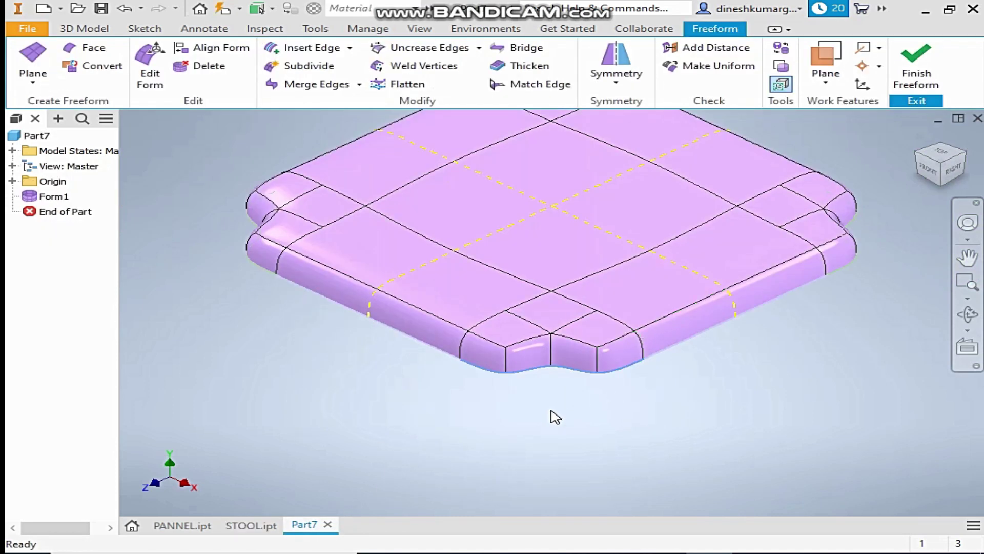
right_click(529, 376)
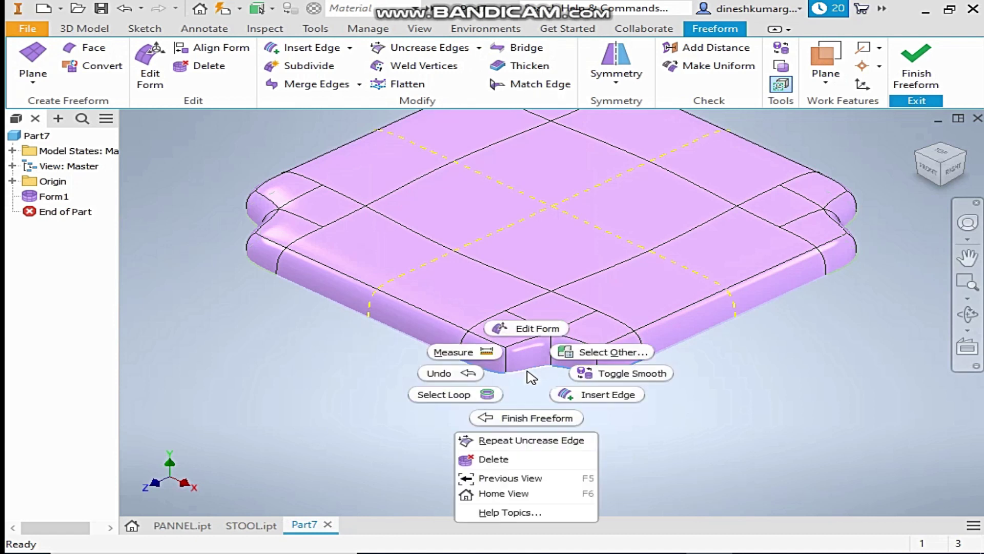
click(530, 332)
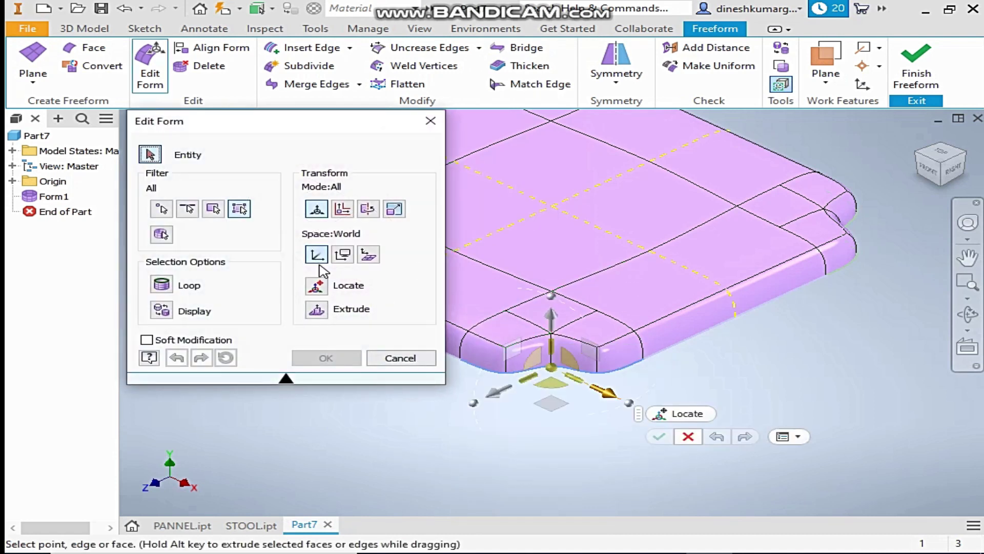
click(186, 209)
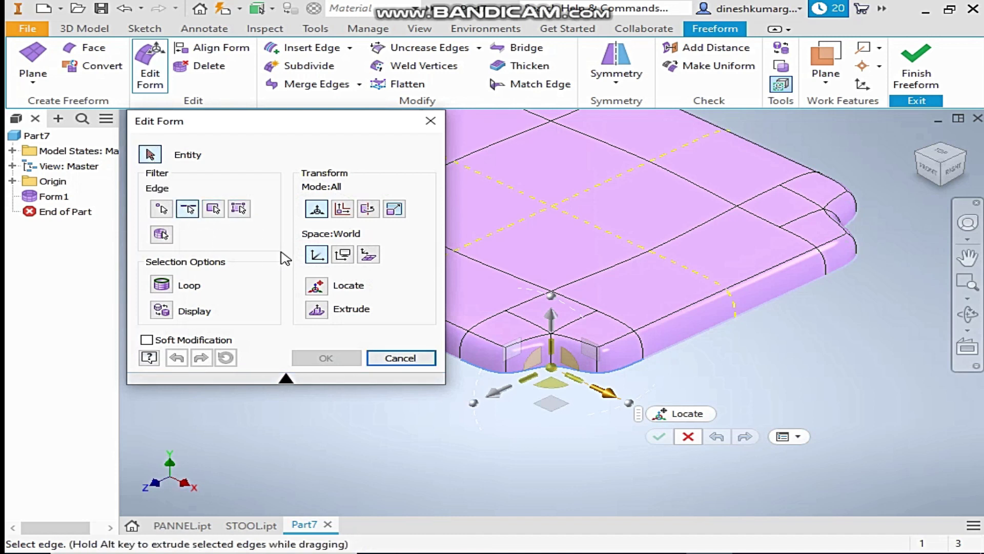
click(343, 209)
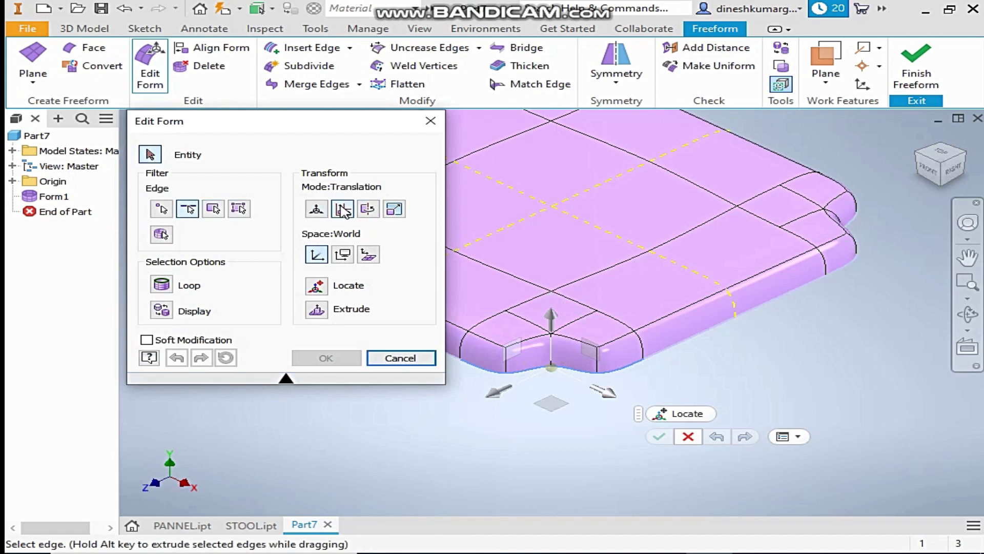
scroll(657, 229, down, 5)
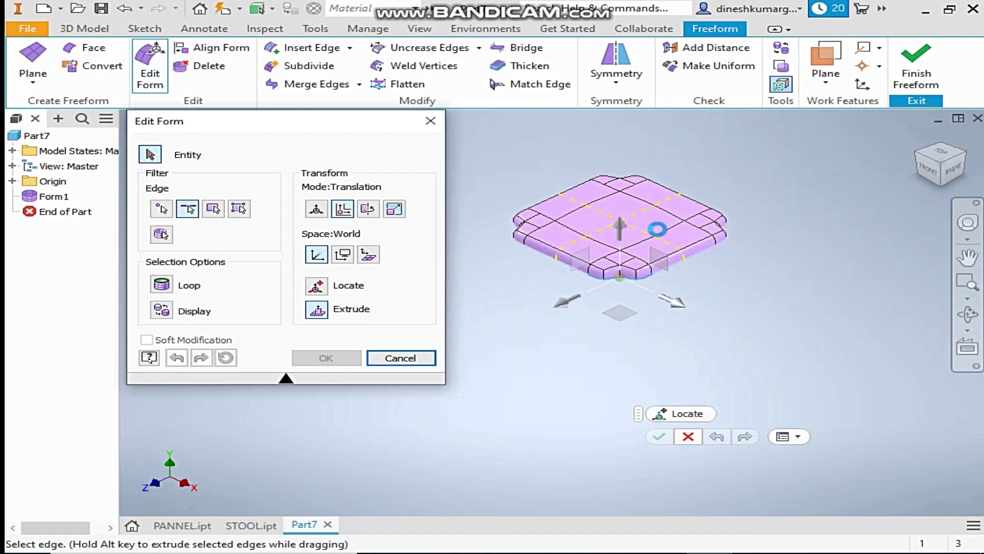
drag(621, 226, 628, 258)
text(-280)
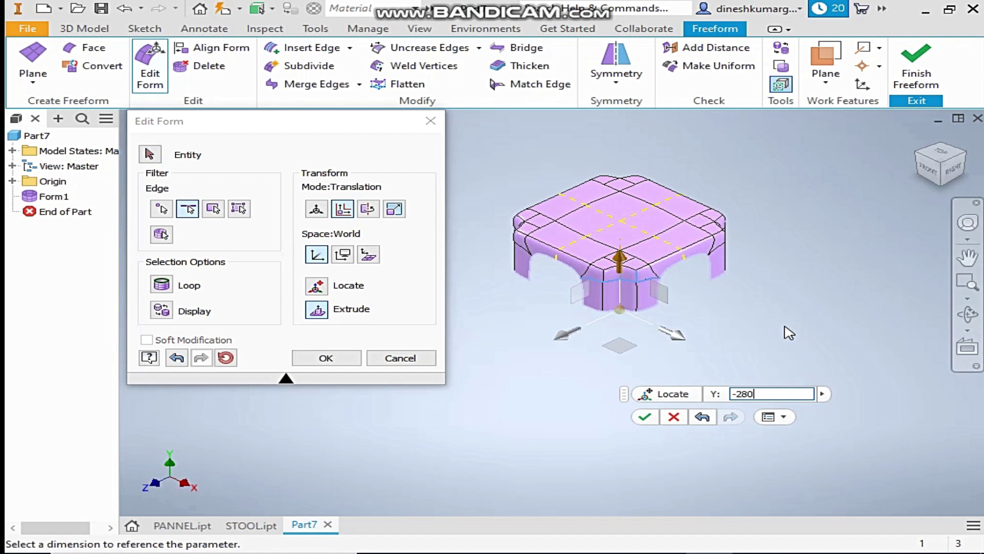
key(Return)
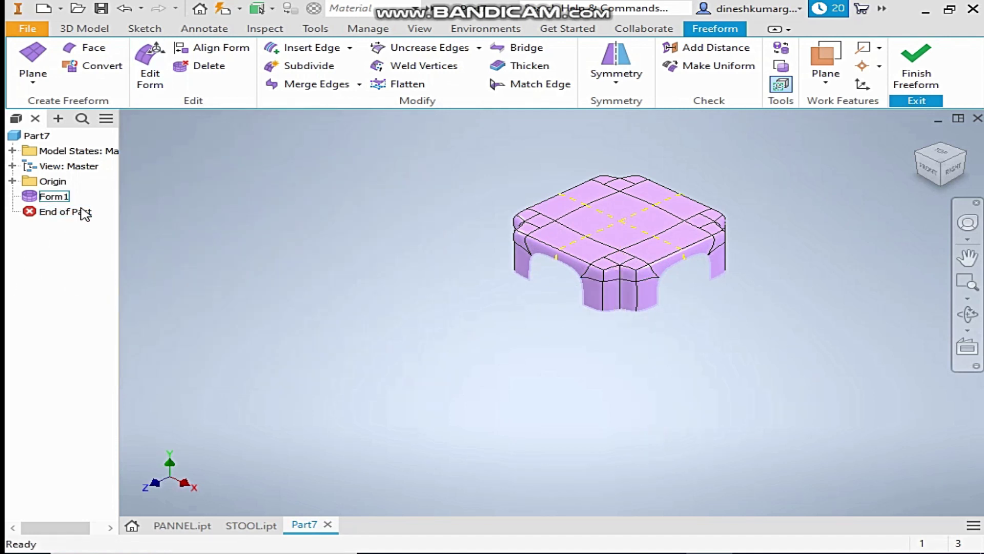
key(ctrl+z)
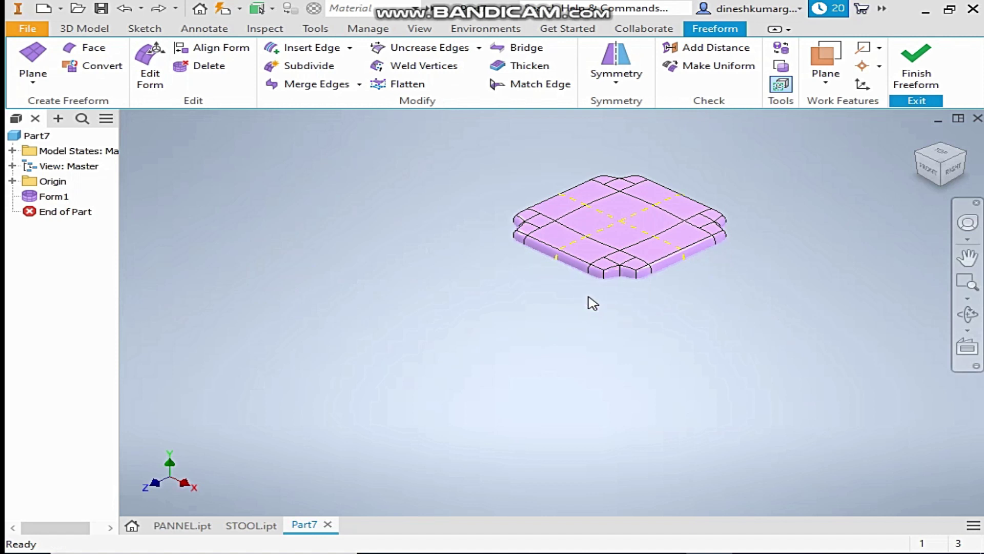
scroll(640, 290, up, 10)
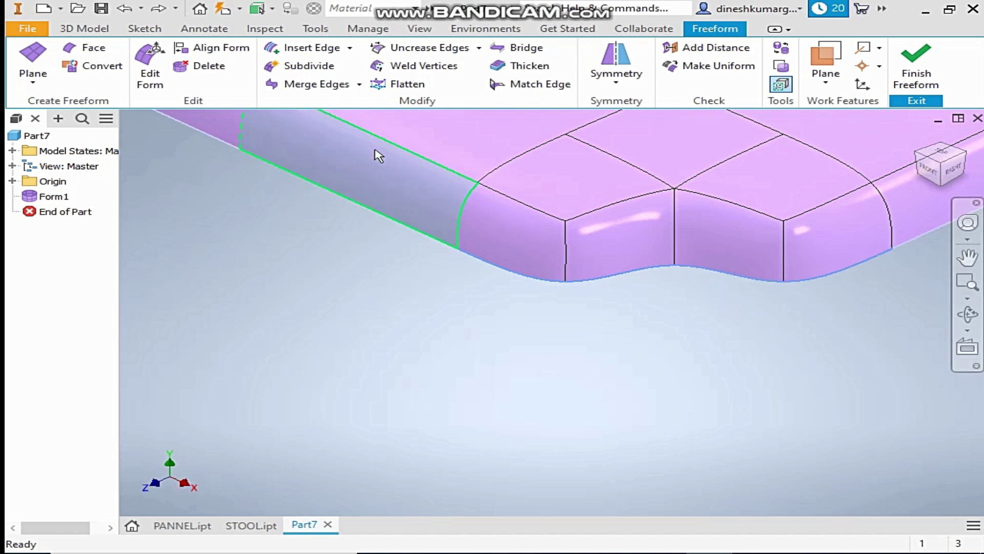
- Pull a corner edge -280 downward in Edit Form
right_click(528, 281)
click(523, 229)
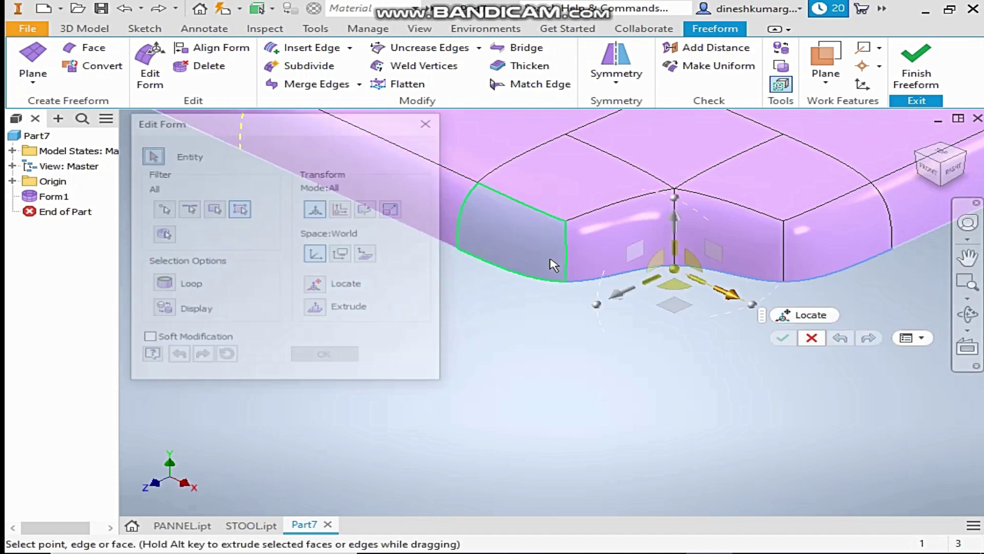
scroll(693, 280, down, 3)
drag(677, 257, 690, 348)
text(-280)
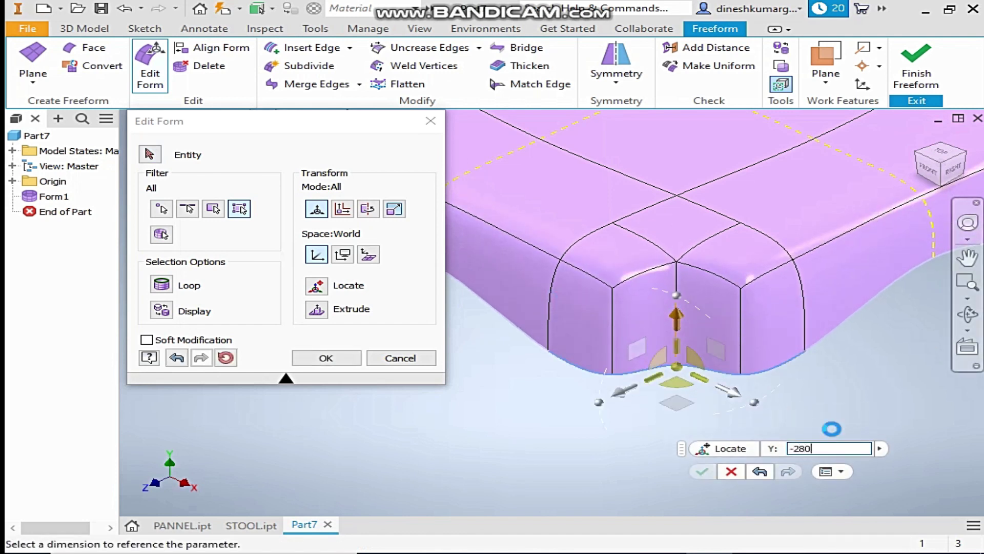
key(Return)
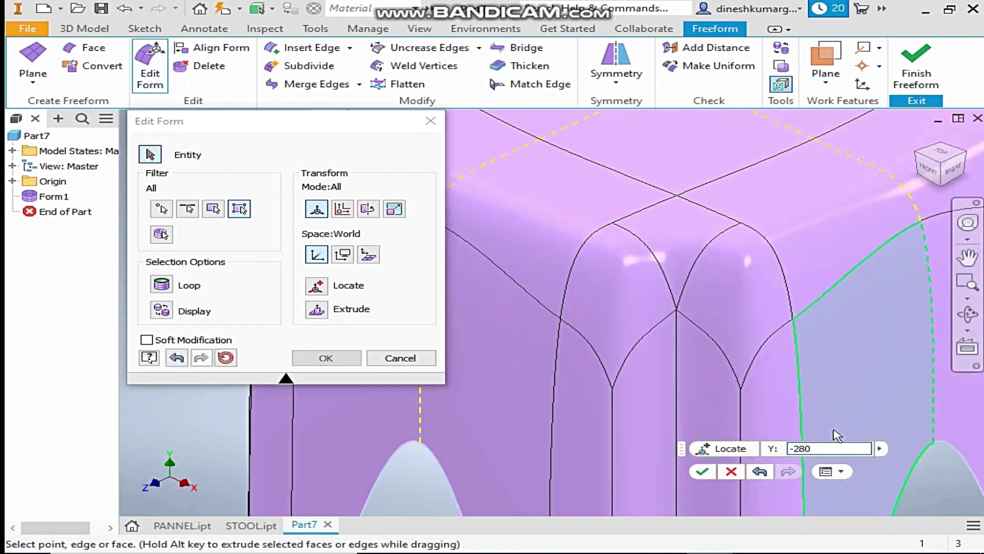
scroll(747, 343, down, 2)
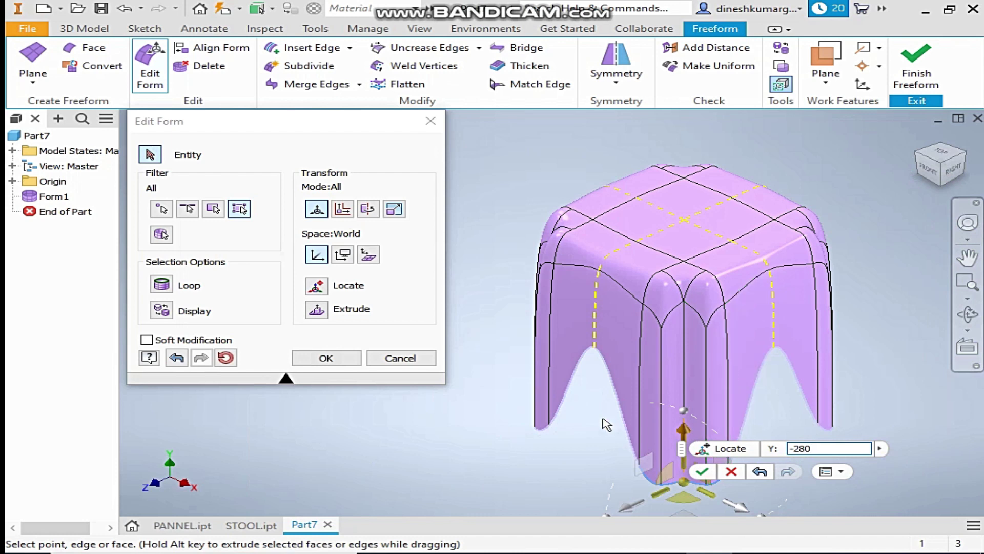
click(923, 163)
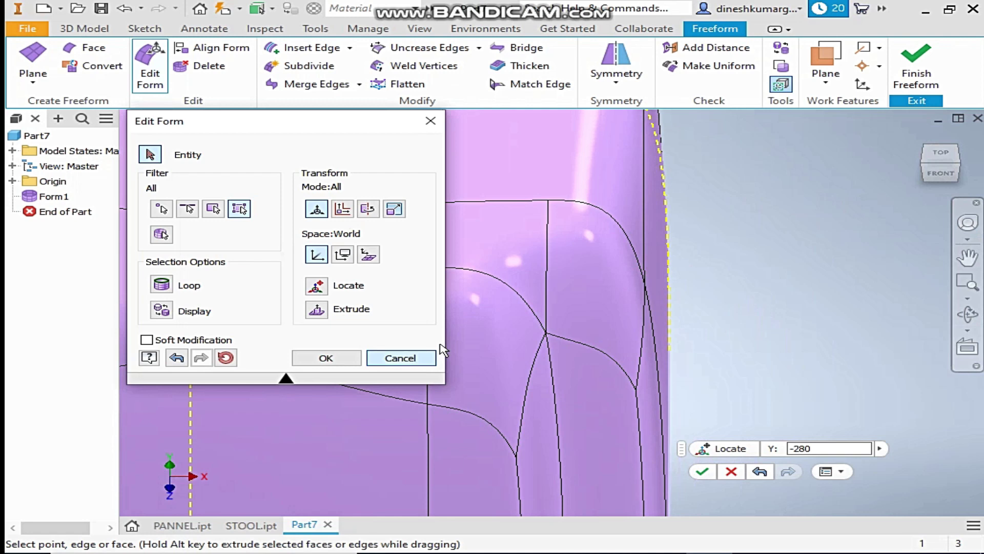
- Cancel the pull, then select two corner bottom edge segments
click(408, 358)
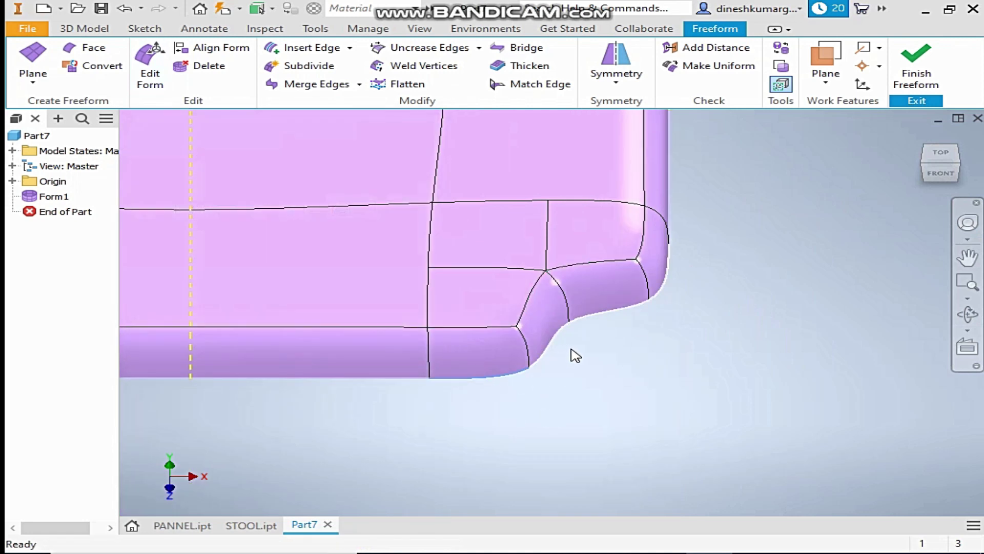
scroll(625, 360, down, 5)
shift+middle_drag(758, 424, 582, 341)
scroll(543, 348, up, 5)
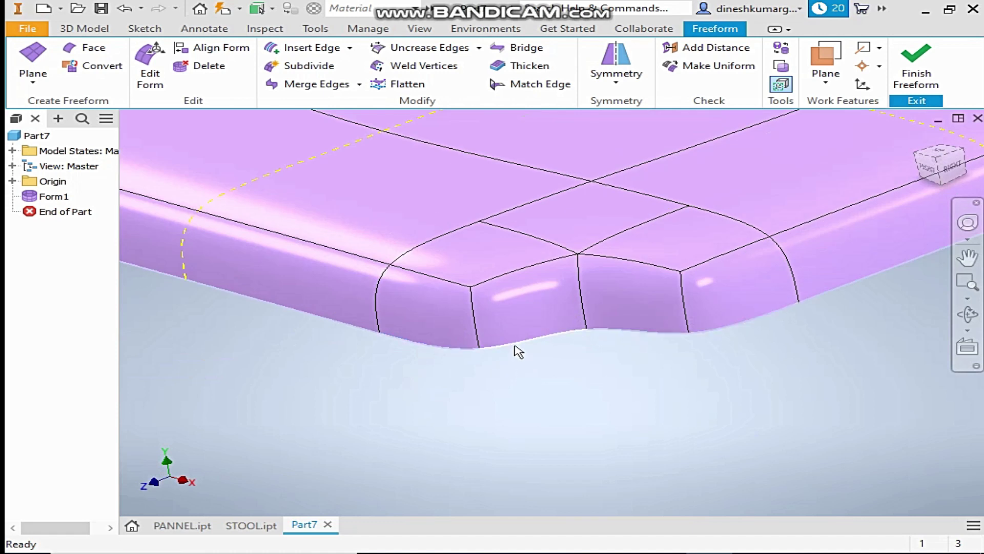
click(435, 351)
click(618, 330)
right_click(720, 339)
- Extrude the selected corner bottom edges -280 mm downward with Edge filter, Translation and Extrude
click(710, 290)
scroll(613, 295, down, 3)
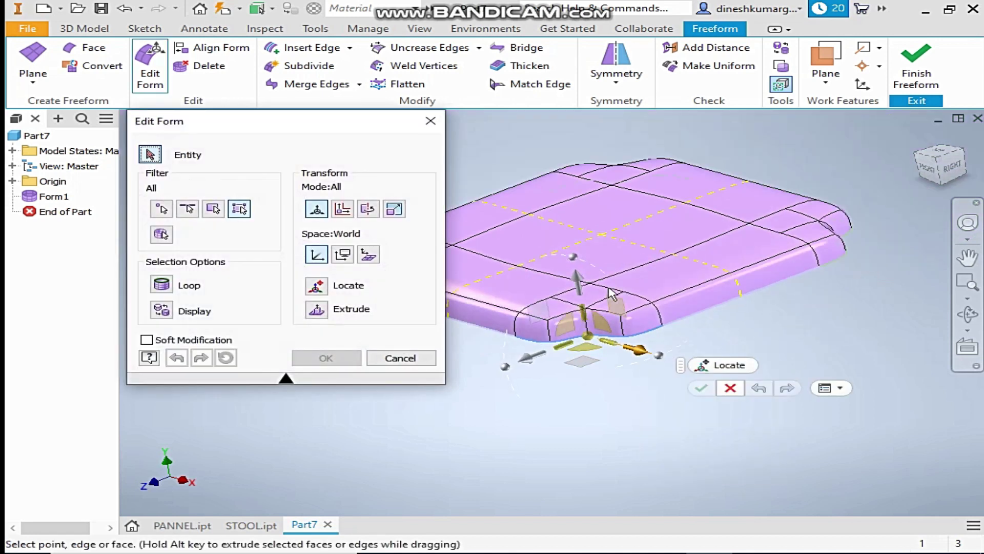
click(188, 210)
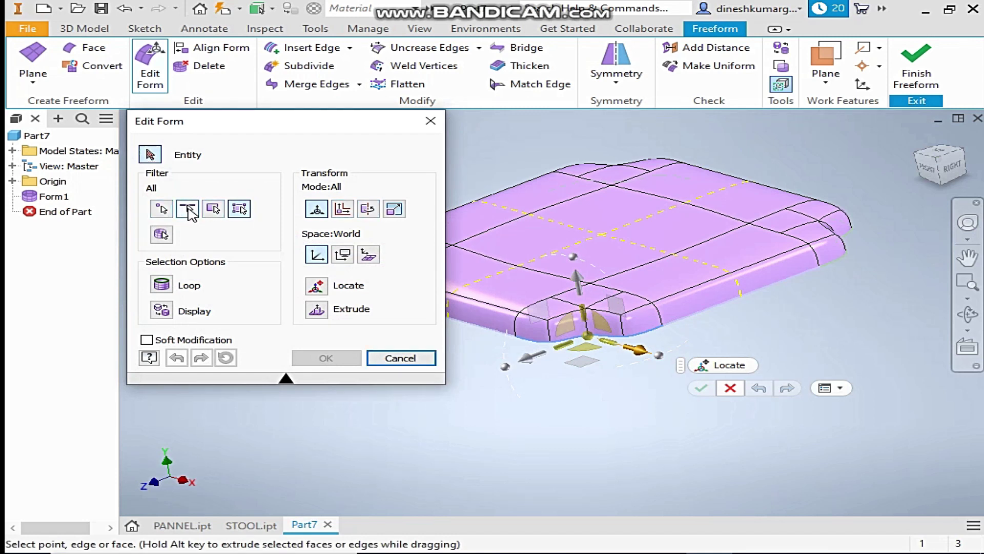
click(345, 212)
click(318, 309)
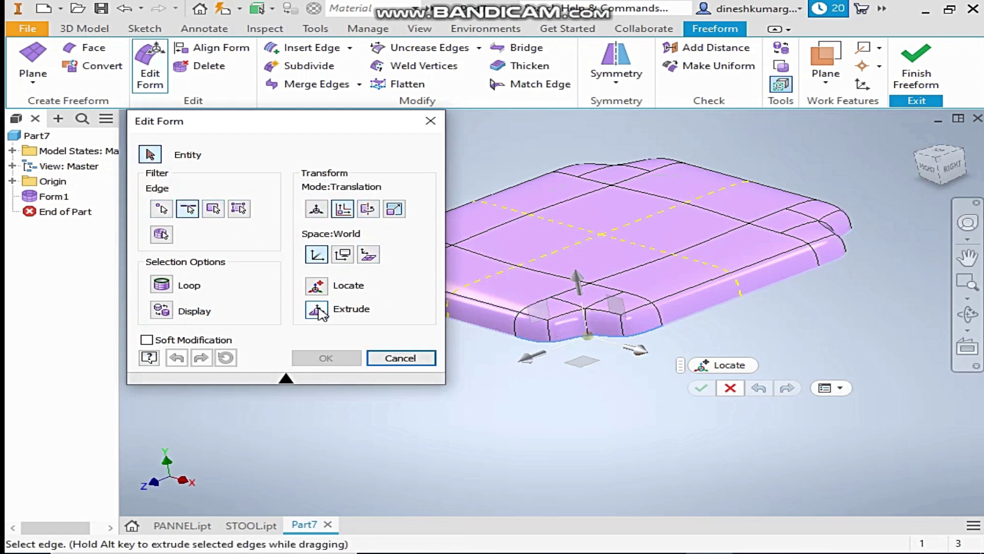
drag(577, 281, 608, 353)
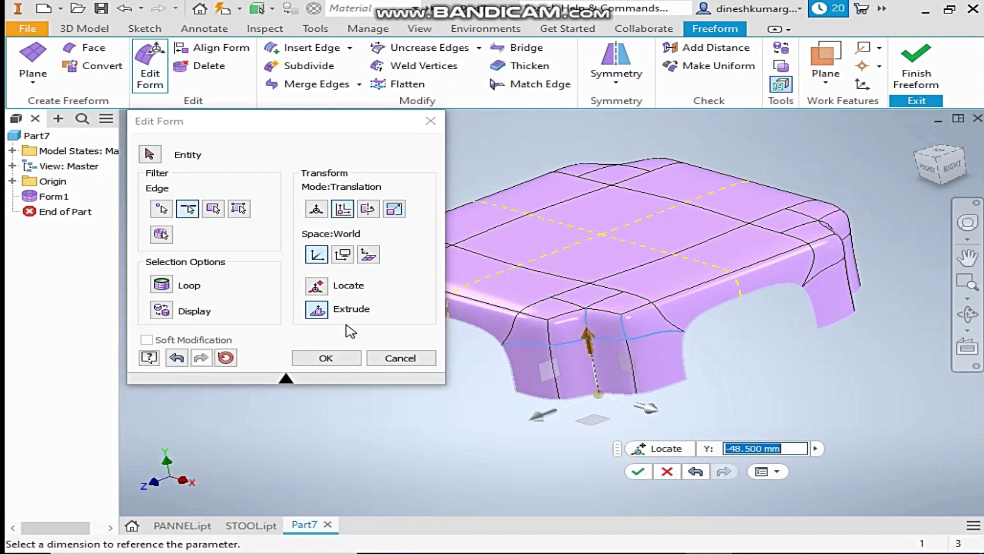
text(-2)
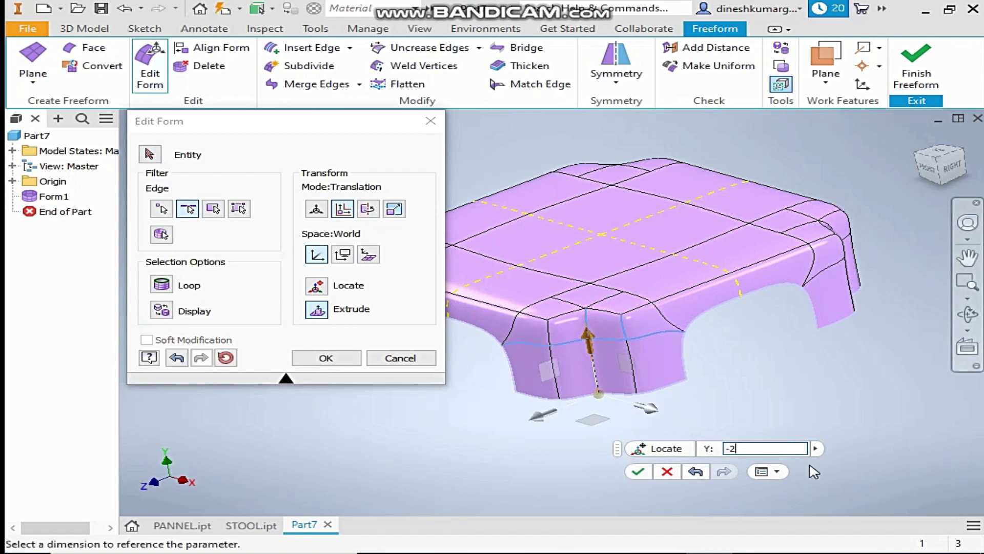
key(Return)
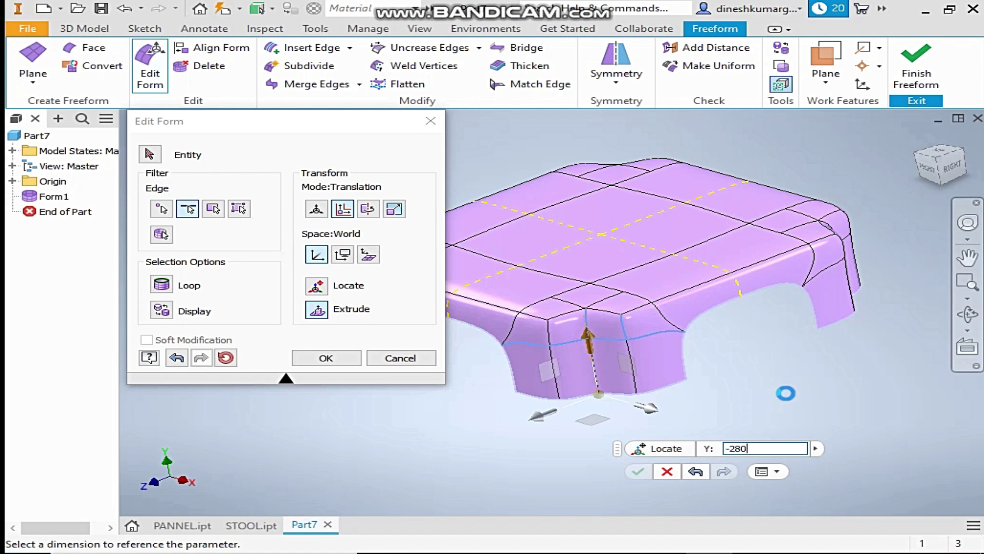
scroll(785, 394, down, 2)
middle_drag(769, 380, 589, 466)
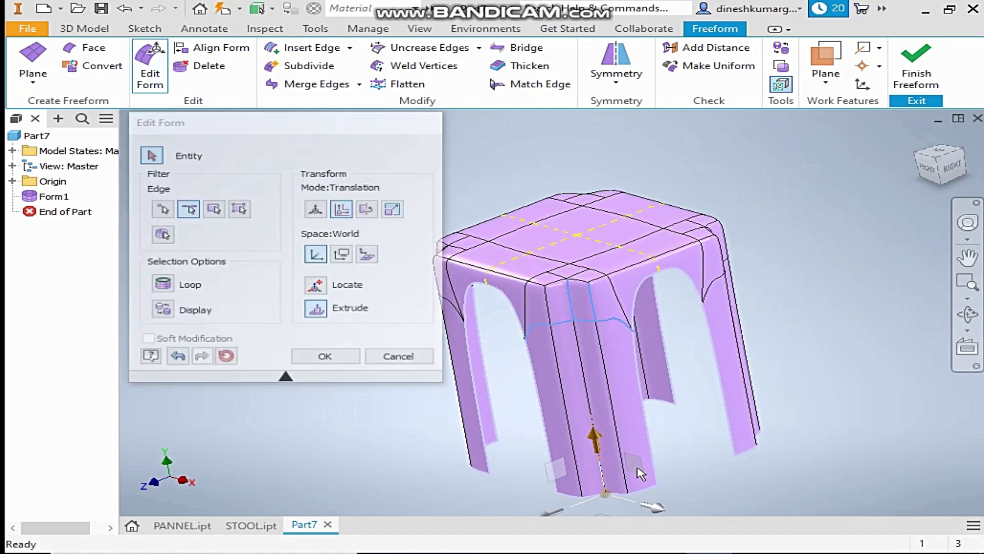
key(Return)
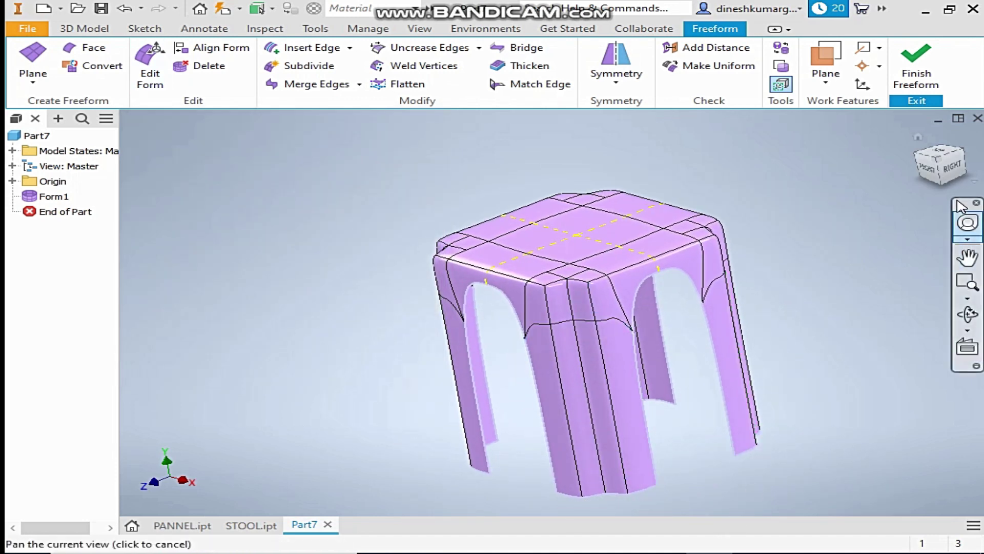
drag(943, 164, 930, 165)
- Insert edge loops at Location 0.5 (Simple) across both legs' bottom edges
scroll(518, 421, up, 3)
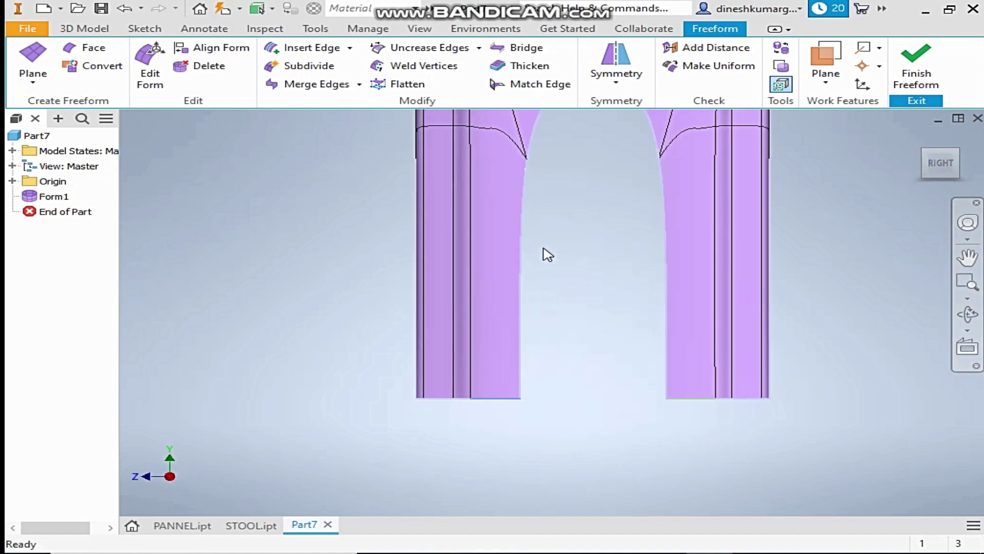
click(312, 47)
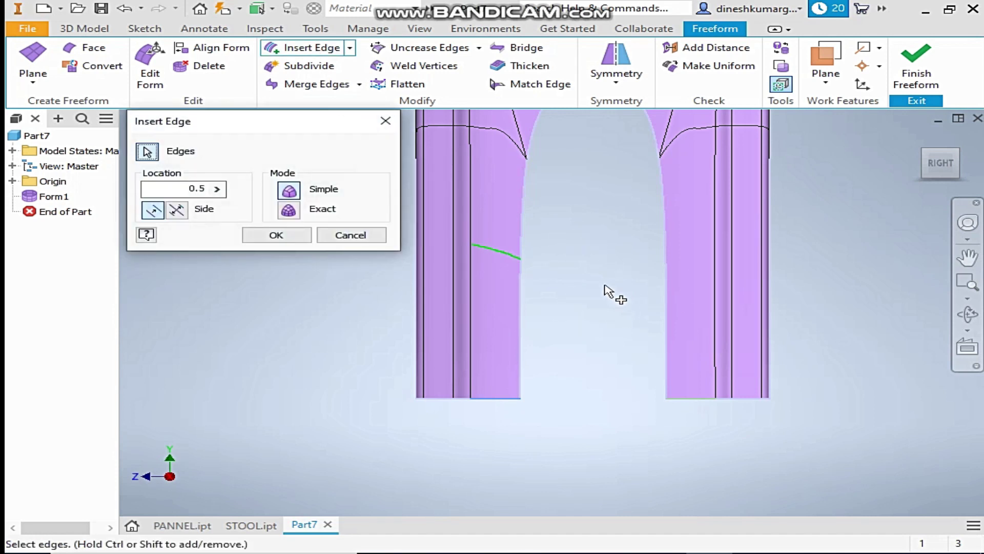
click(297, 238)
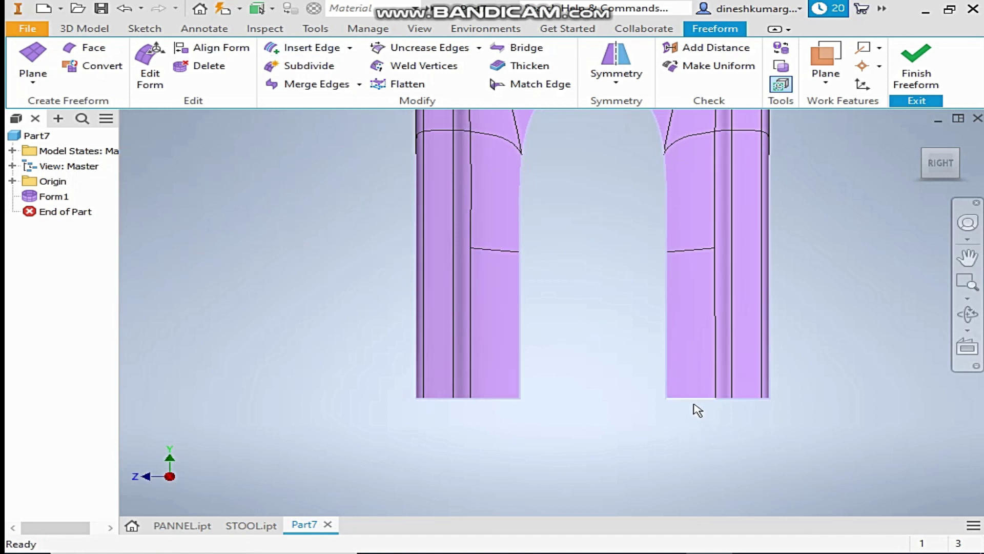
click(305, 47)
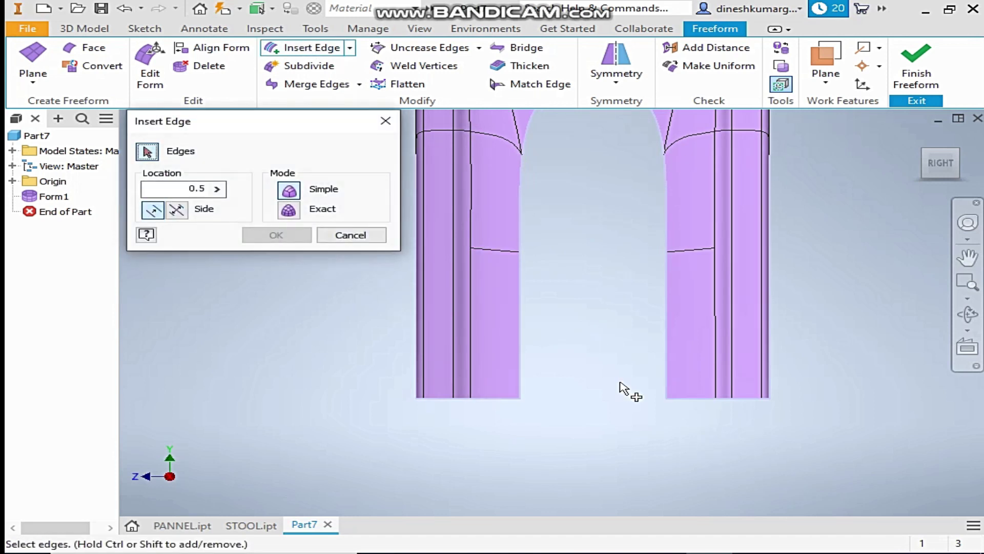
click(694, 399)
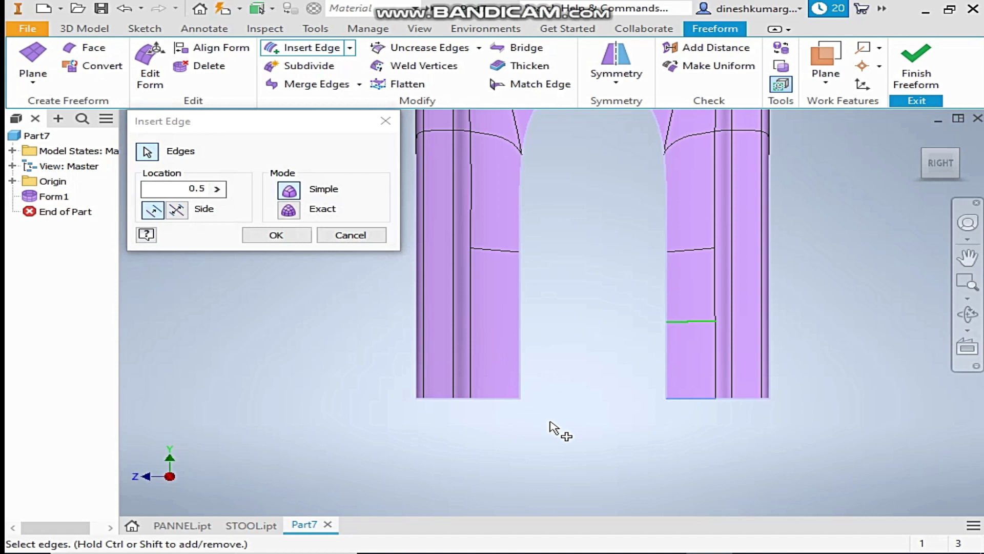
click(288, 236)
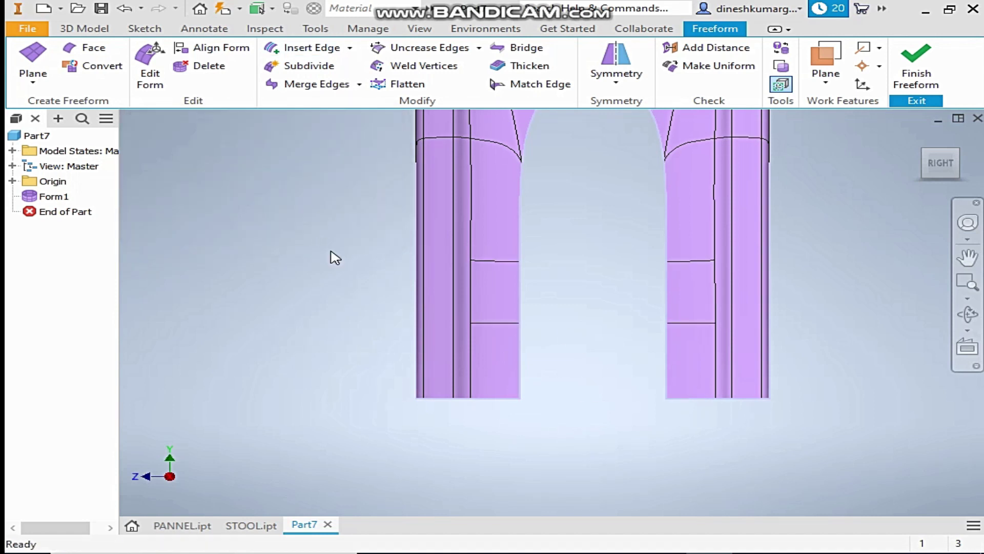
- Add two more 0.5 edge loops on the front leg's bottom edge, then bring up STOOL.ipt
middle_drag(818, 307, 773, 347)
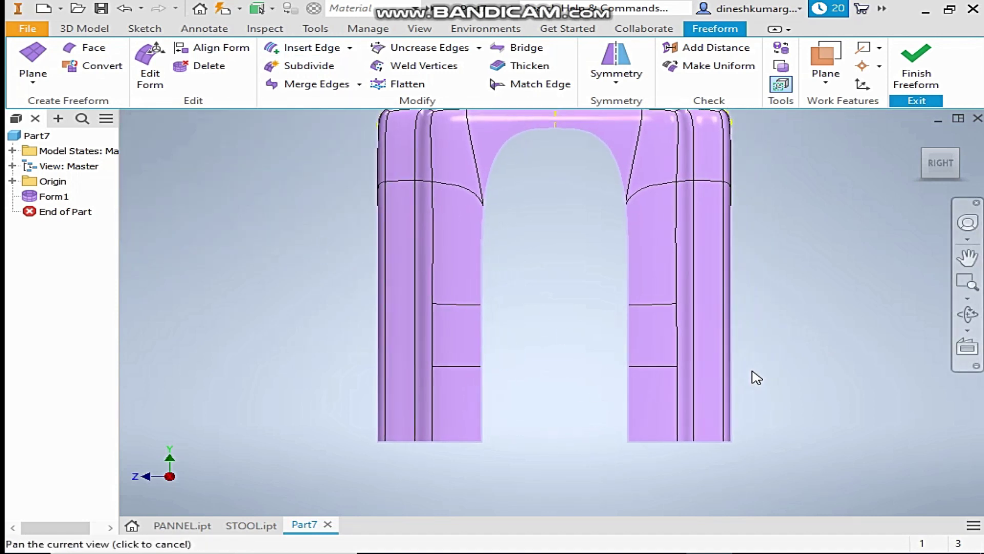
click(954, 156)
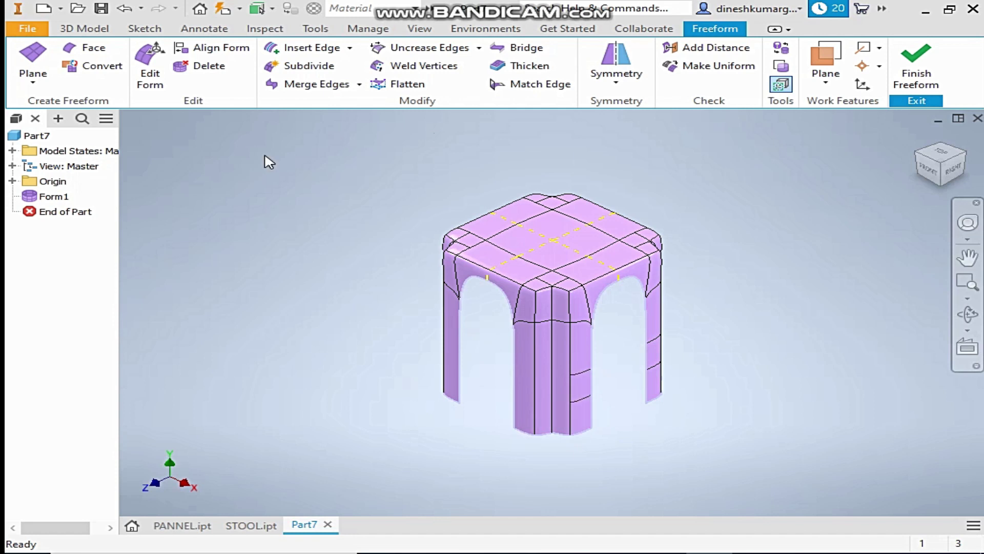
click(299, 53)
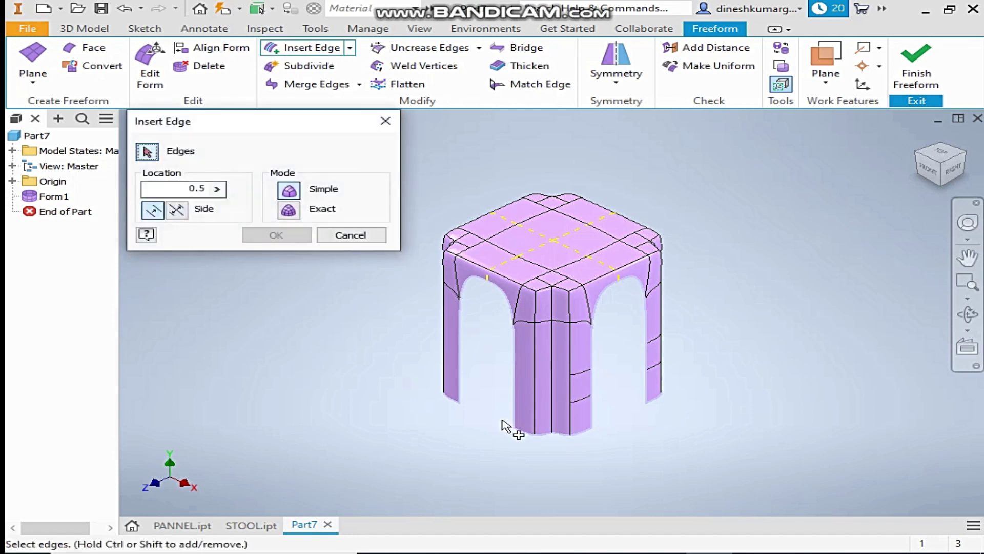
scroll(525, 439, down, 5)
click(531, 431)
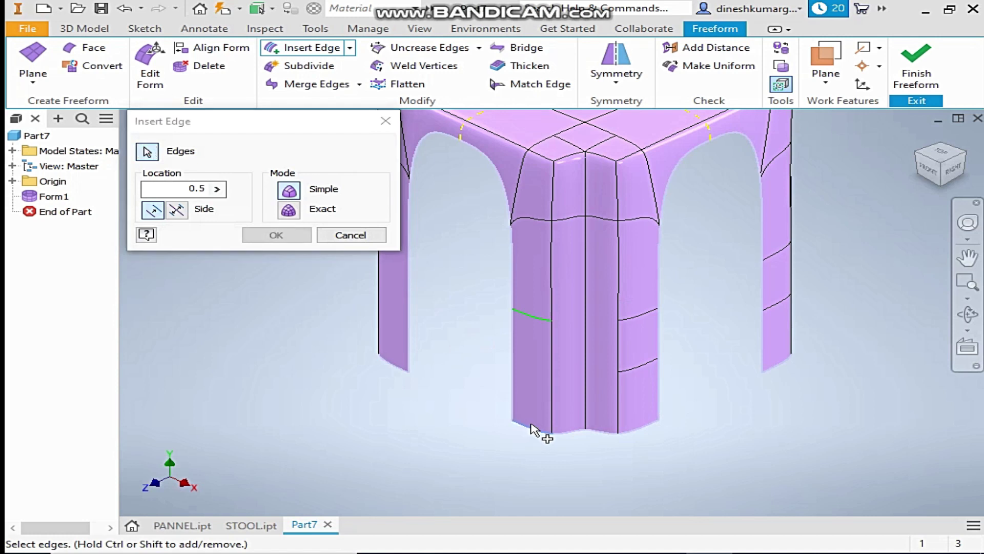
click(276, 235)
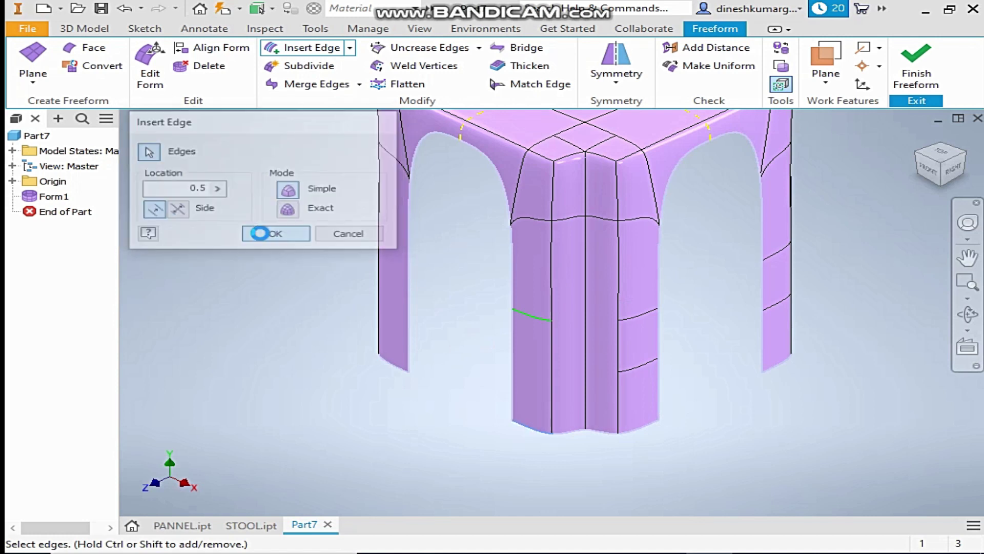
click(328, 51)
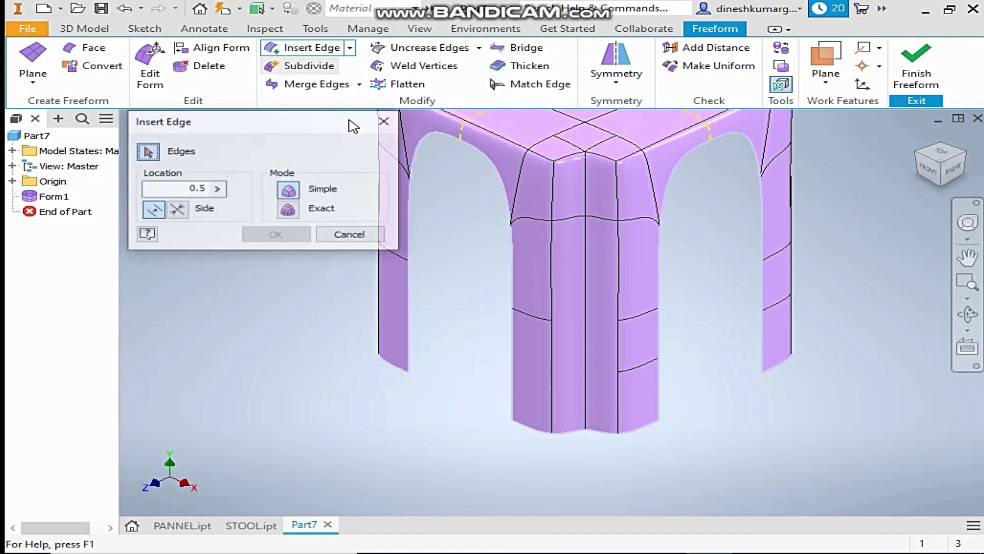
click(523, 433)
click(273, 236)
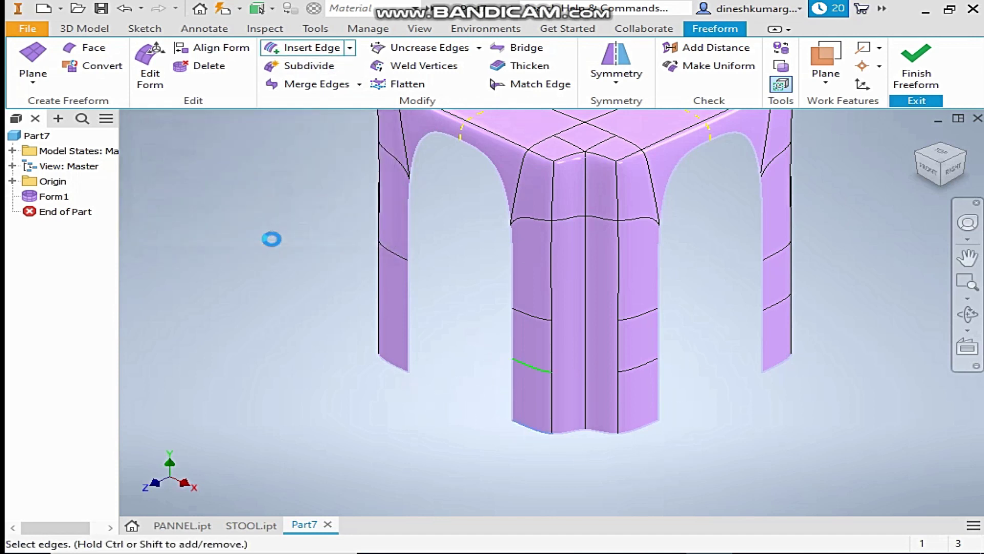
middle_drag(277, 318, 203, 359)
click(251, 525)
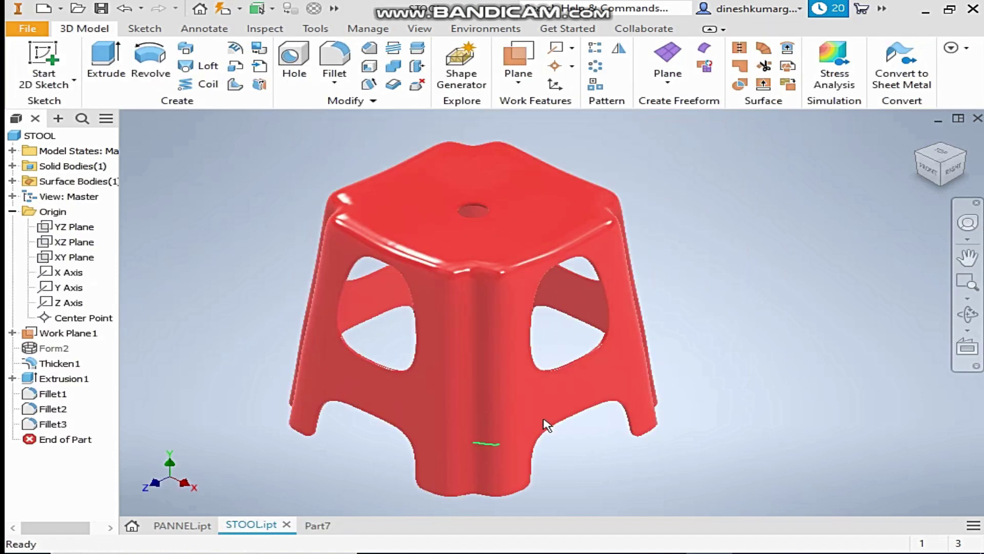
- Back in Part7, bridge the first pair of facing leg edges on one side
click(317, 526)
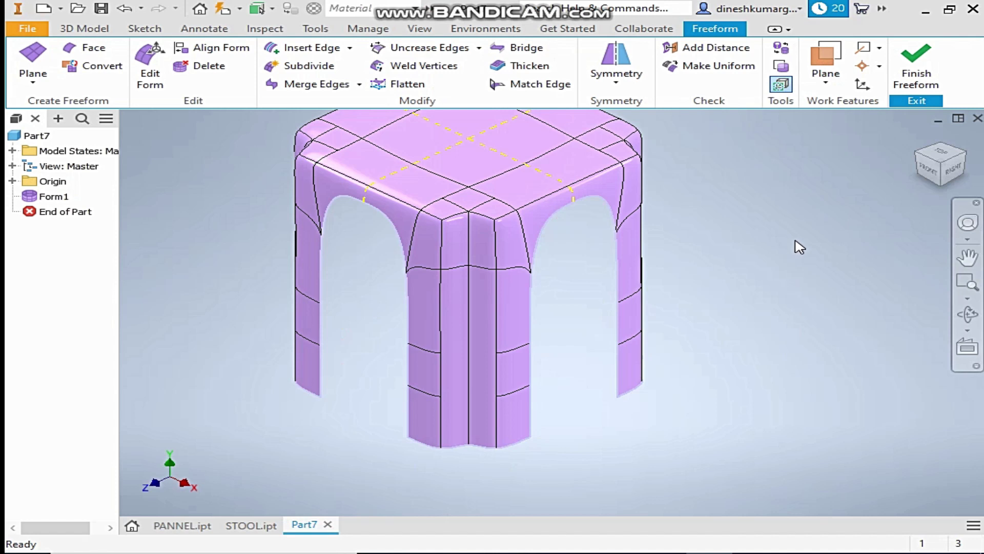
click(525, 47)
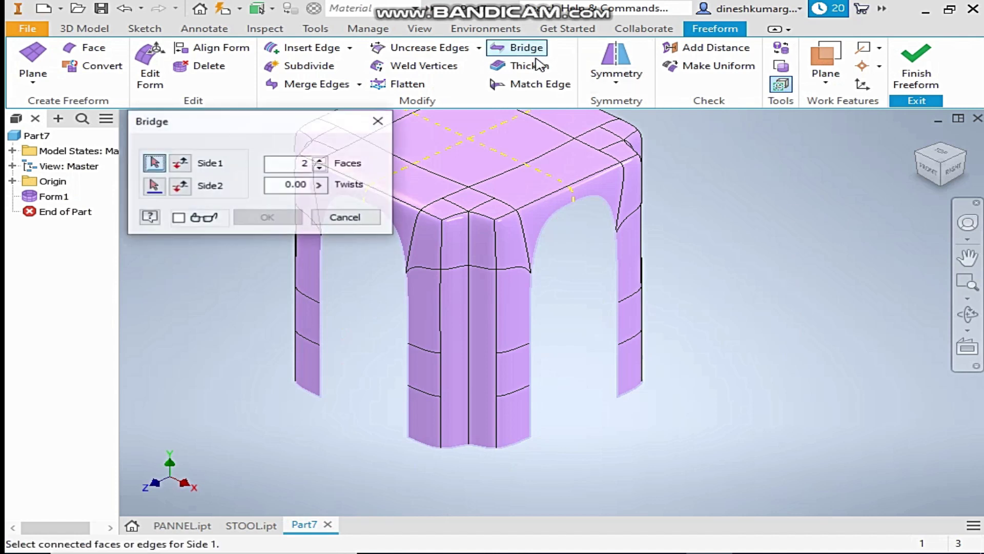
right_click(346, 330)
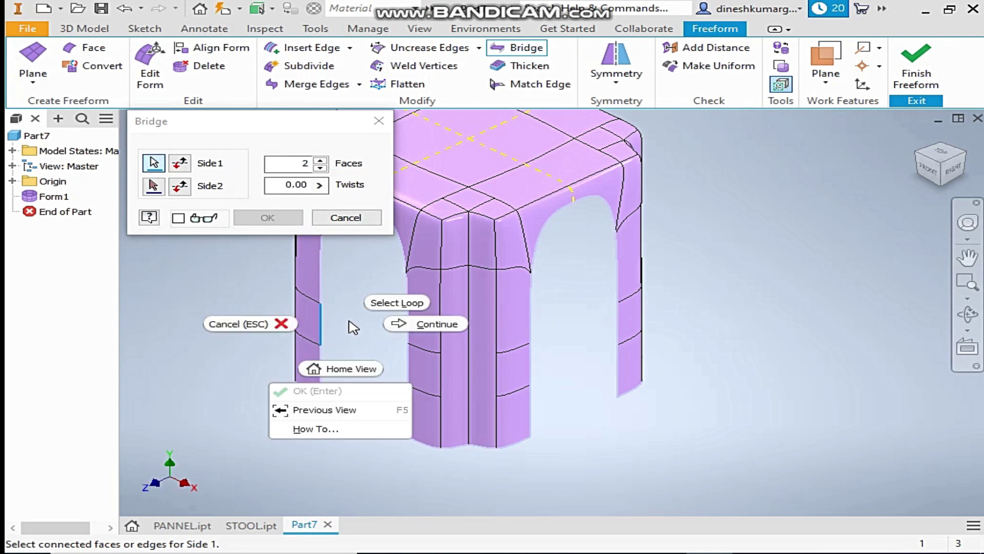
click(407, 325)
click(409, 365)
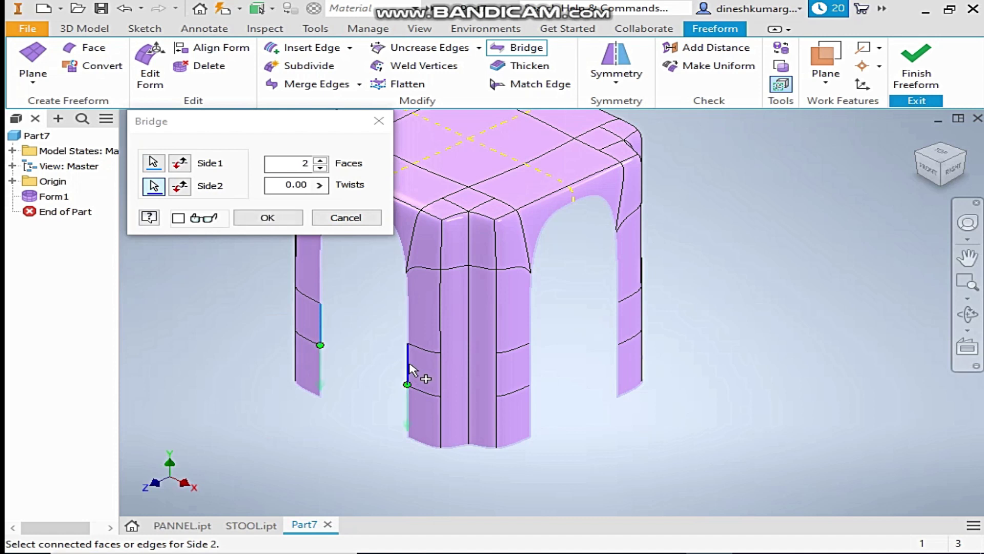
click(268, 216)
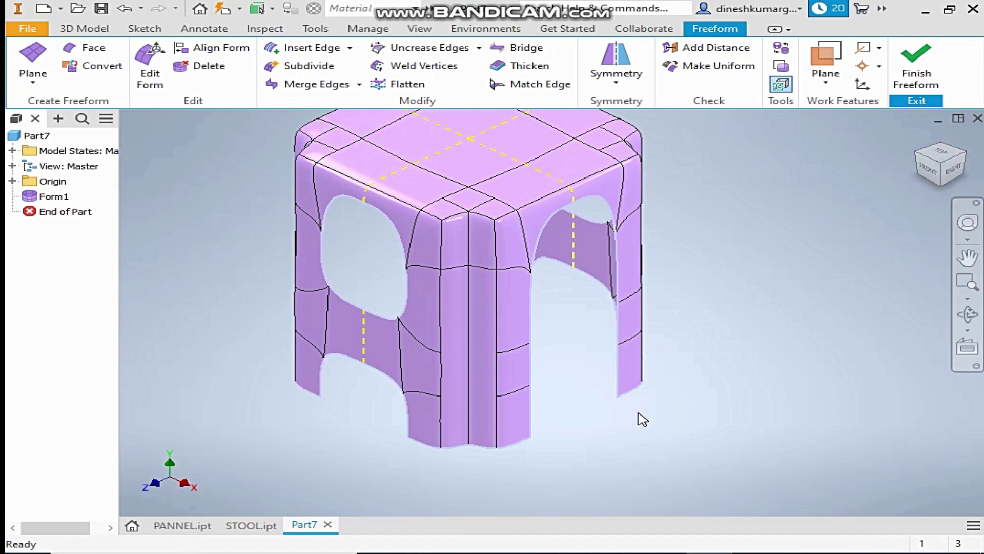
- Bridge the right and left leg edges on the second front side
click(528, 48)
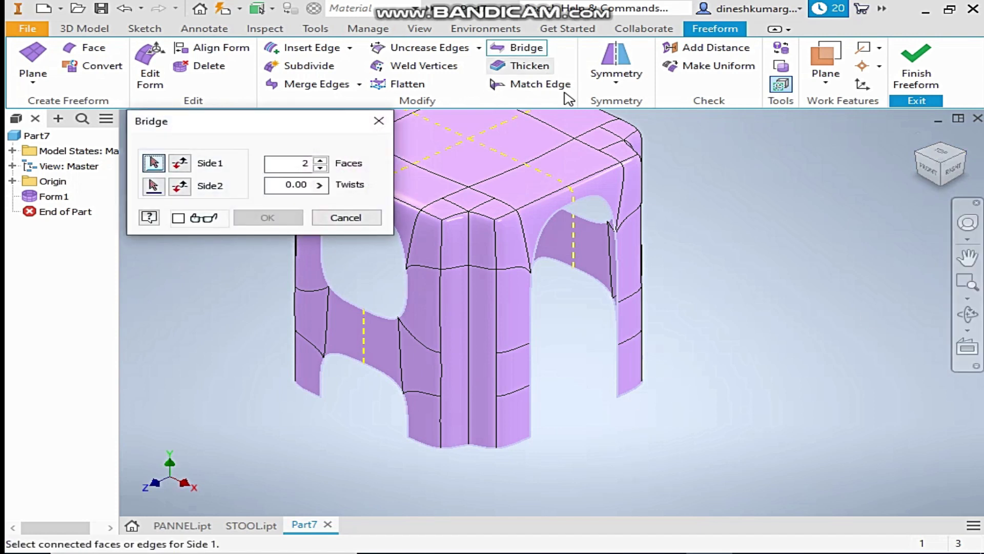
click(618, 318)
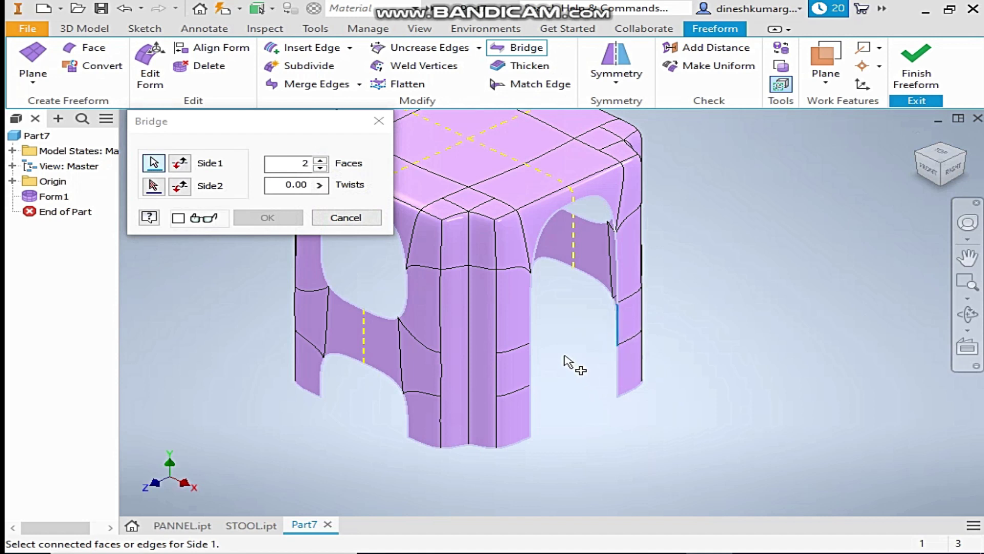
right_click(567, 358)
click(653, 354)
click(531, 364)
click(290, 217)
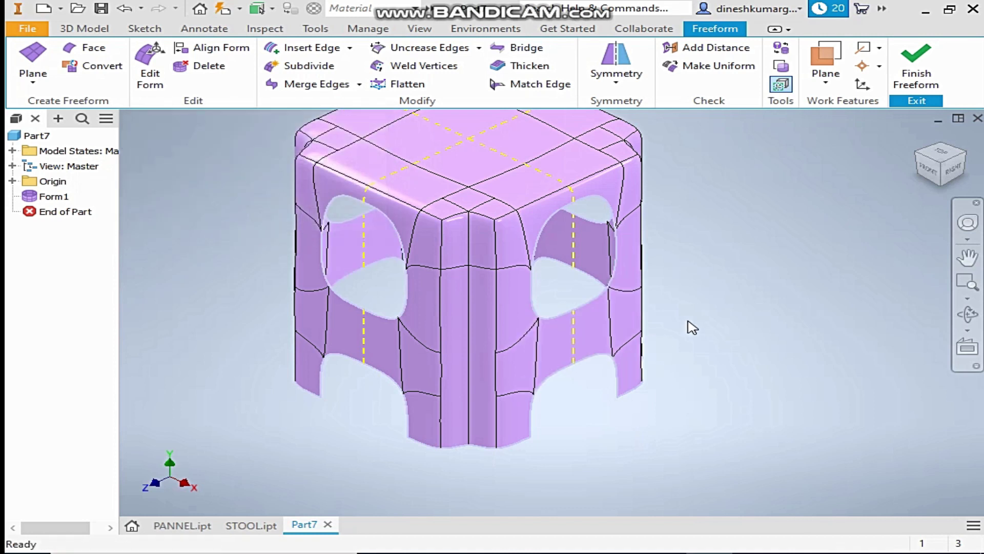
- Orbit the form, then view the finished STOOL.ipt from the right for reference
drag(911, 159, 909, 171)
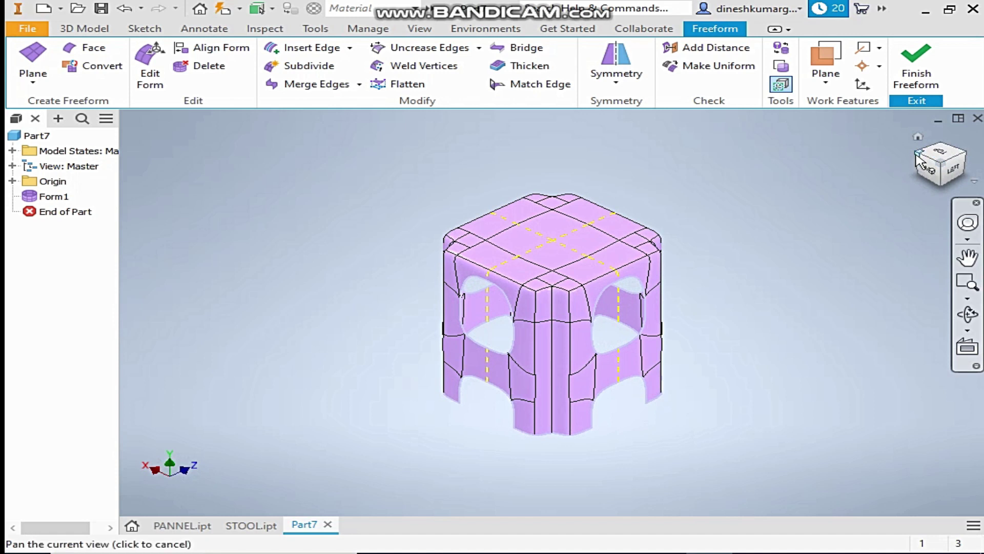
click(918, 155)
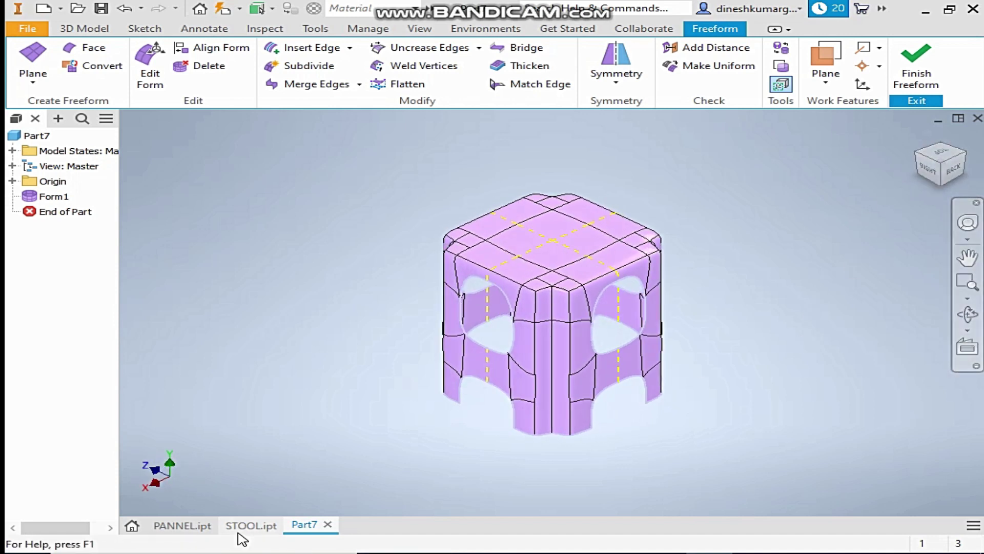
click(251, 524)
click(954, 169)
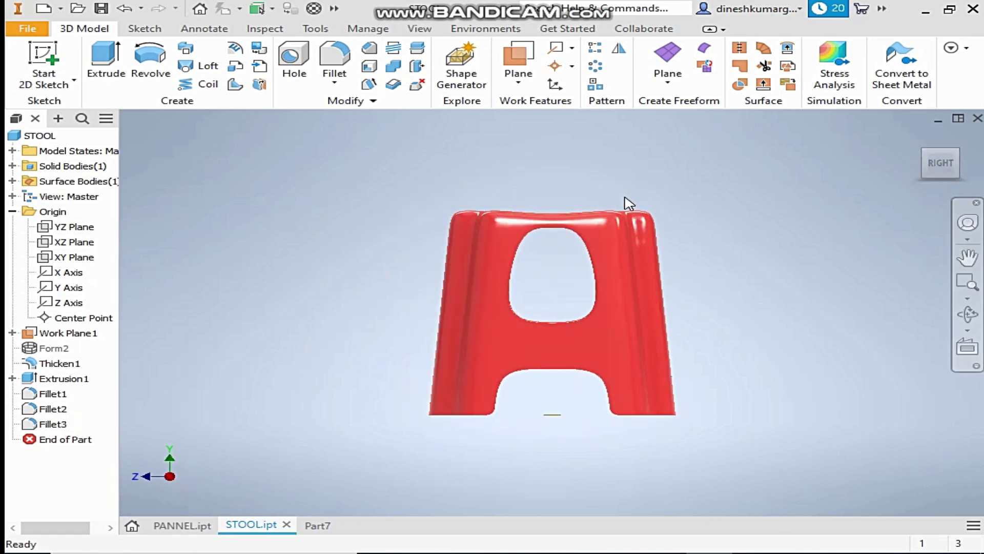
- Return to Part7, face the back and window-select the form's left half
click(317, 525)
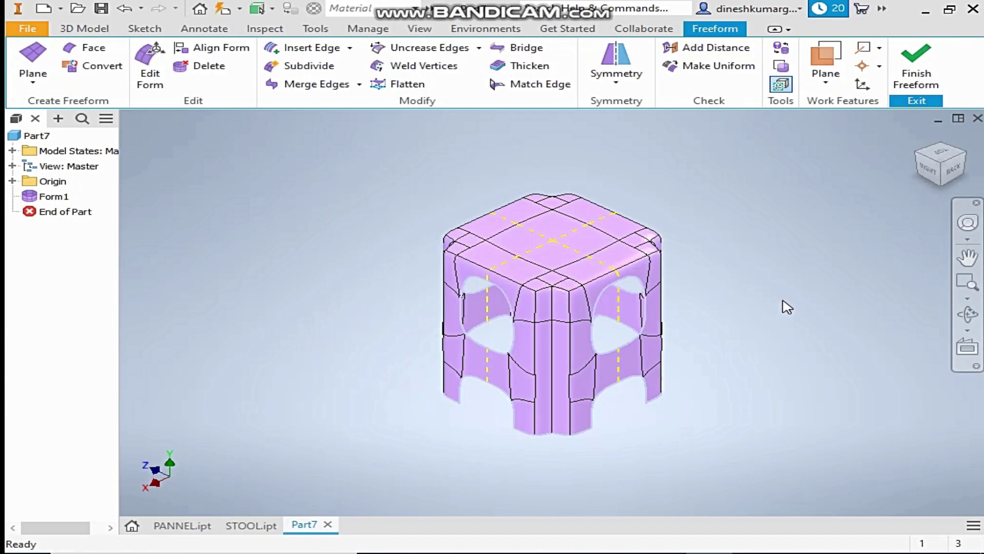
click(952, 169)
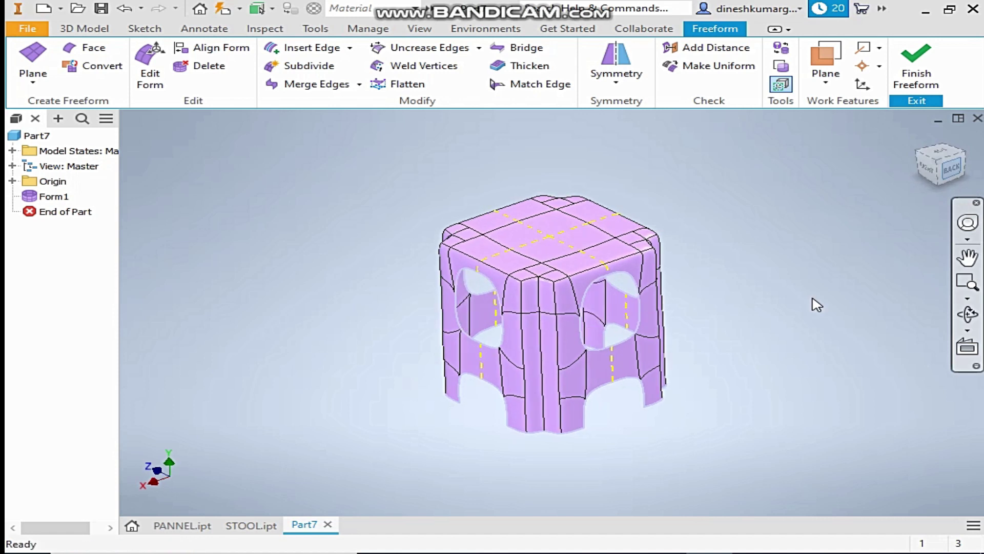
drag(532, 183, 306, 424)
- Start Edit Form on the selected left half of the form
scroll(548, 228, up, 3)
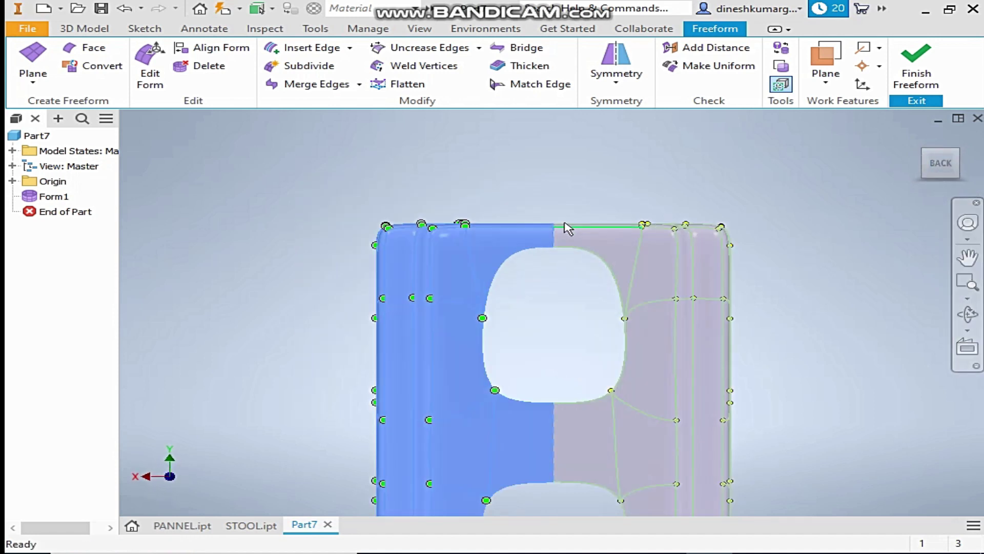
right_click(495, 244)
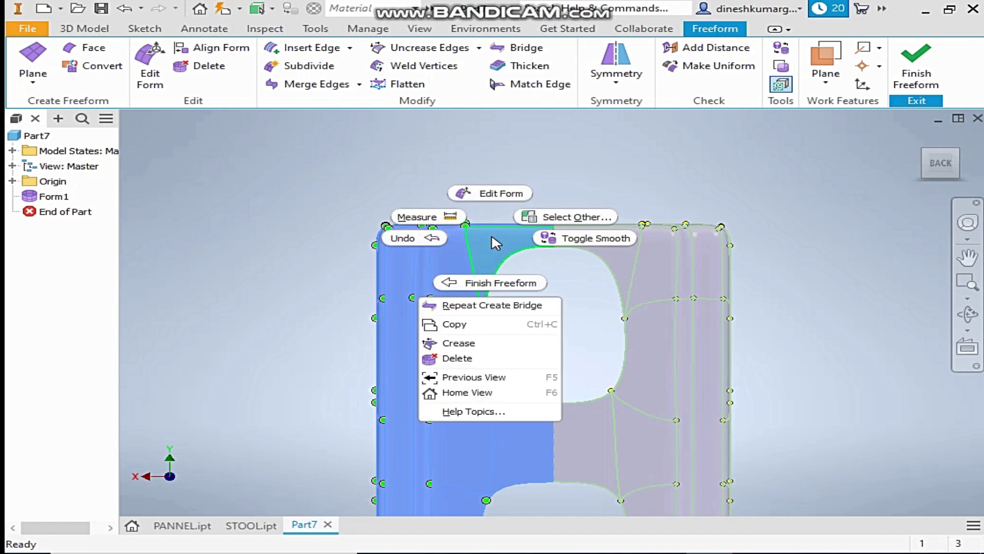
click(497, 194)
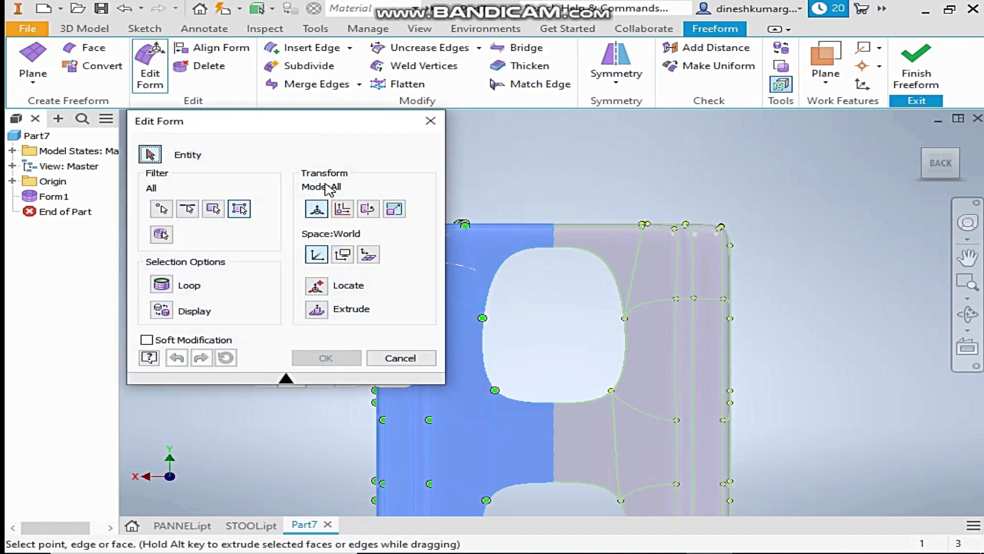
scroll(519, 158, down, 2)
middle_drag(564, 185, 618, 212)
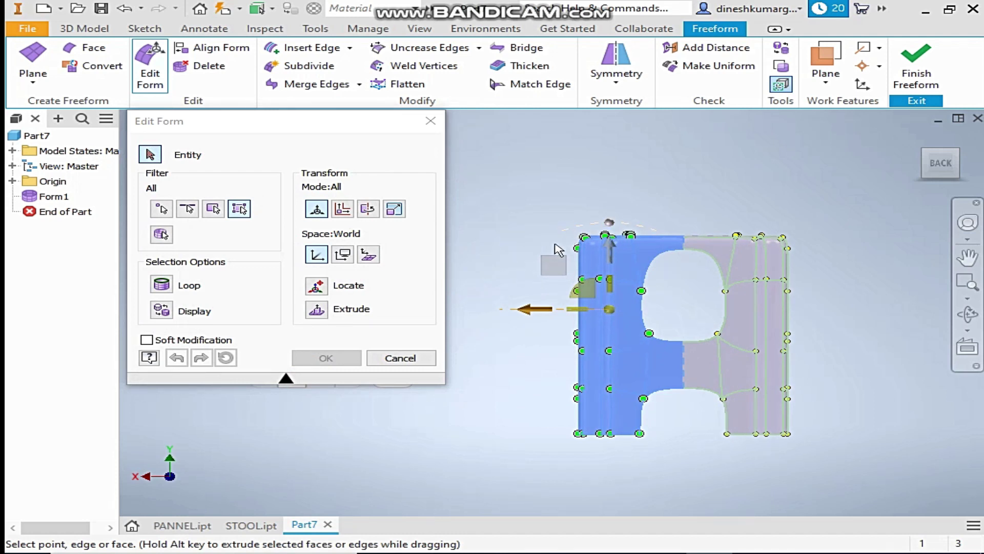
scroll(568, 244, up, 3)
scroll(595, 222, down, 2)
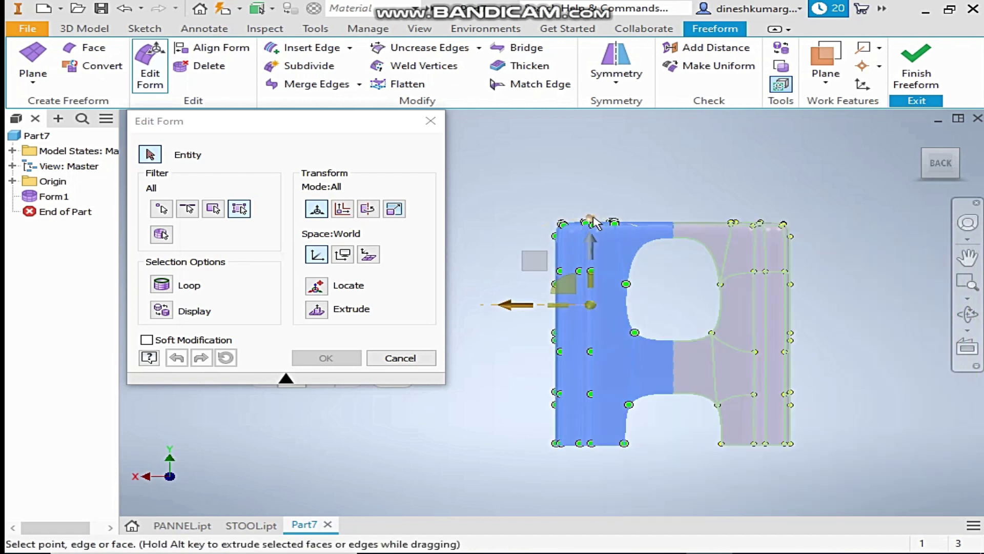
- Rotate the selected half outward by 5 degrees with the manipulator's rotation ring
click(590, 223)
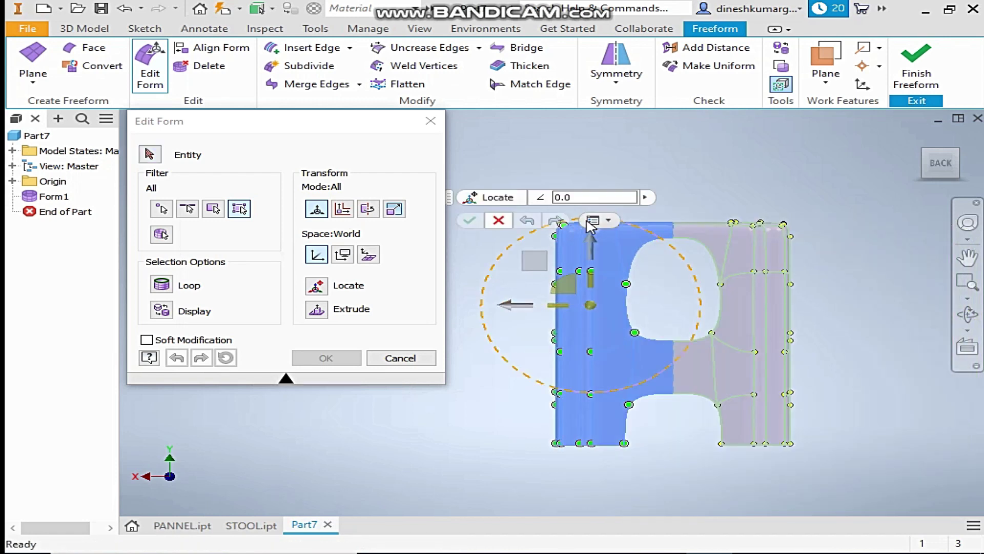
middle_drag(635, 221, 713, 255)
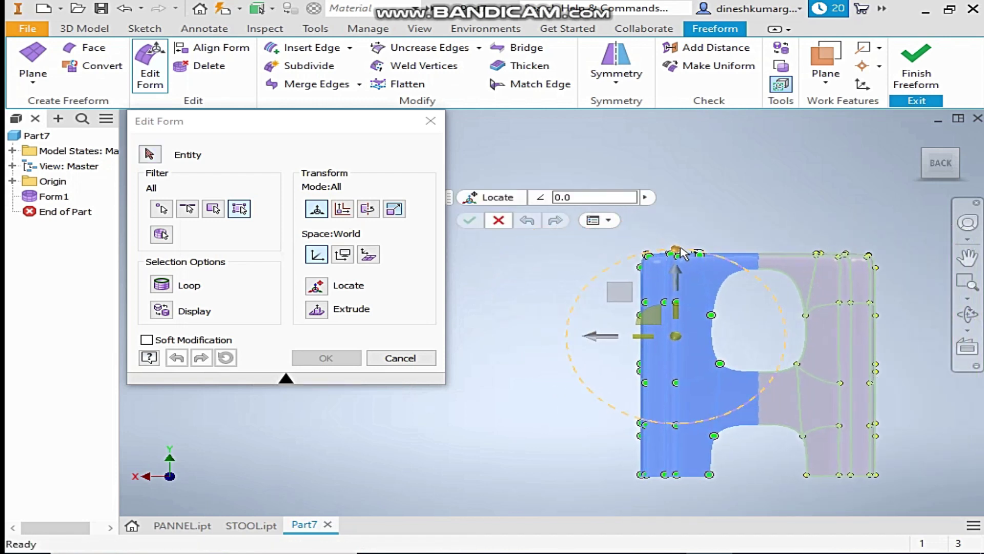
drag(683, 253, 703, 252)
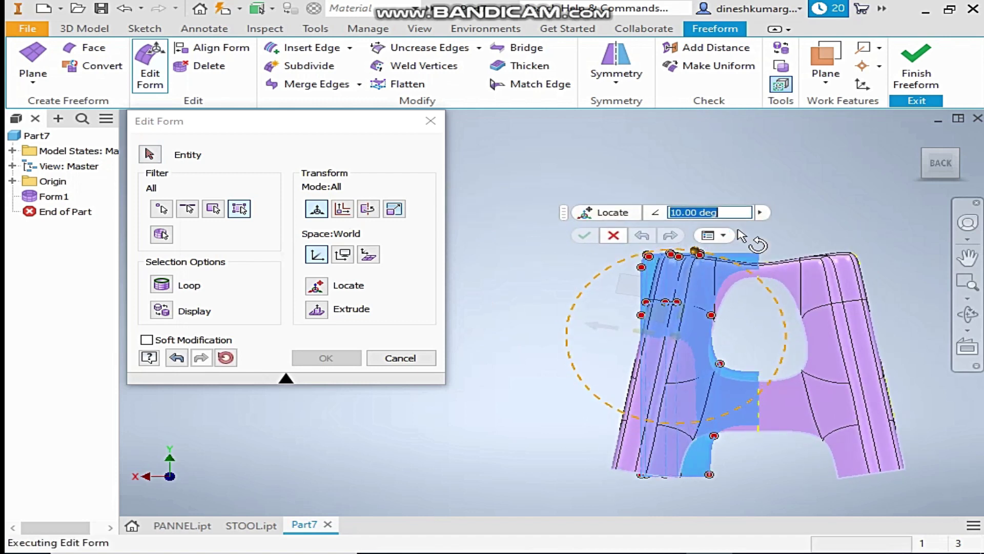
text(1)
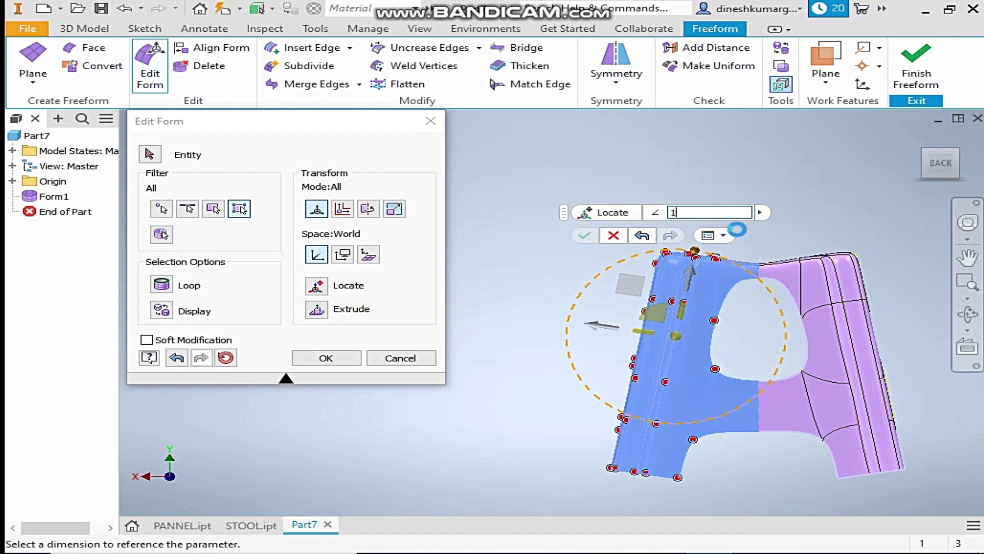
key(BackSpace)
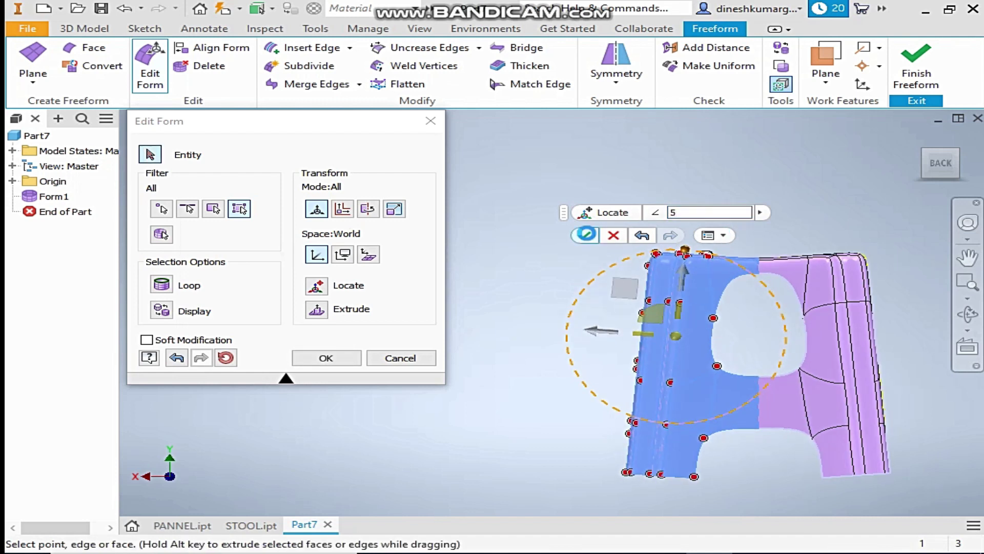
key(Return)
middle_drag(825, 224, 715, 213)
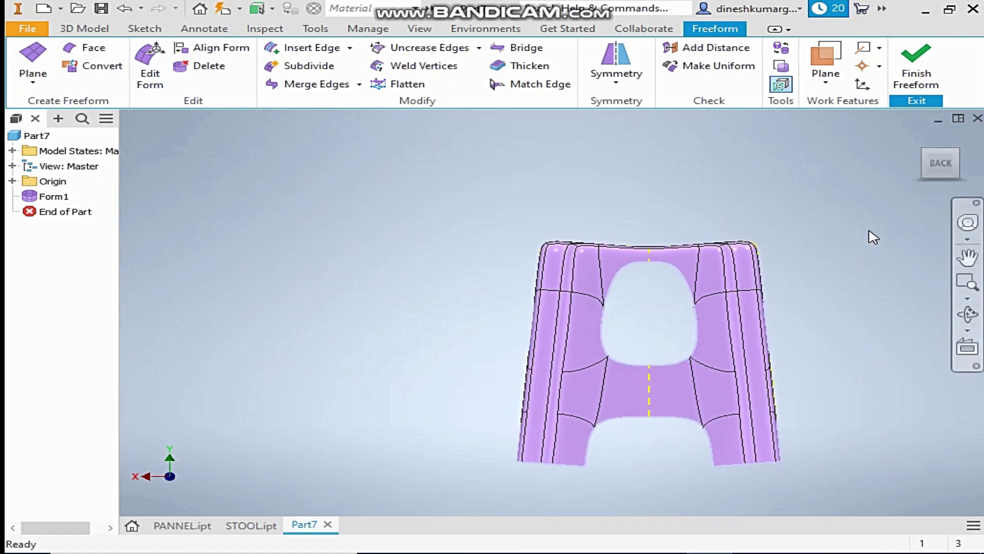
- View the form from the left and reselect its left half for Edit Form
click(921, 157)
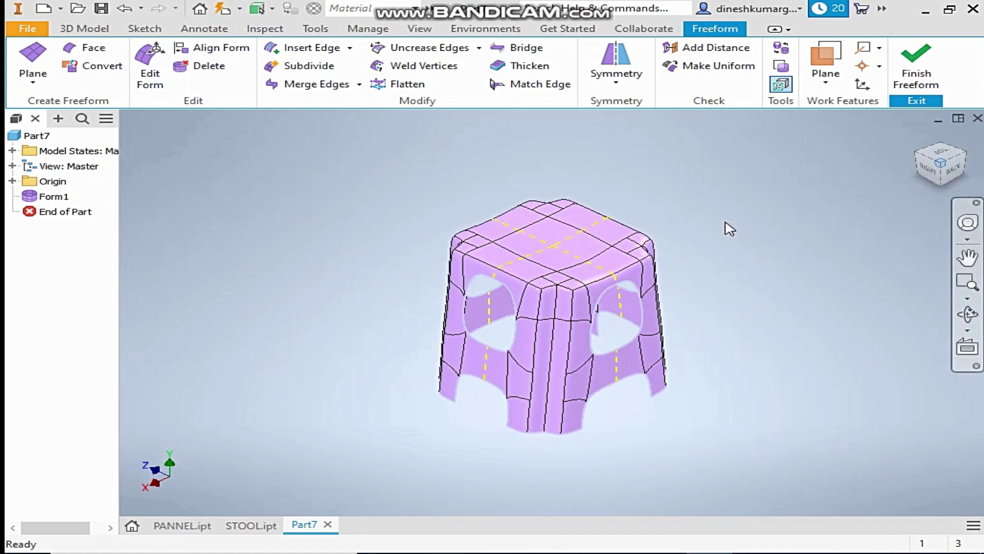
click(967, 159)
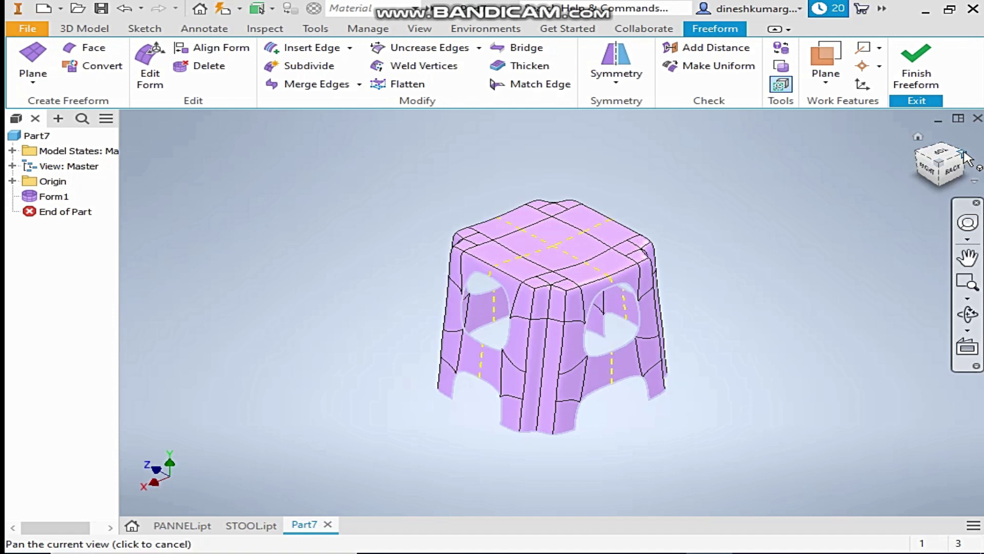
middle_drag(707, 334, 730, 318)
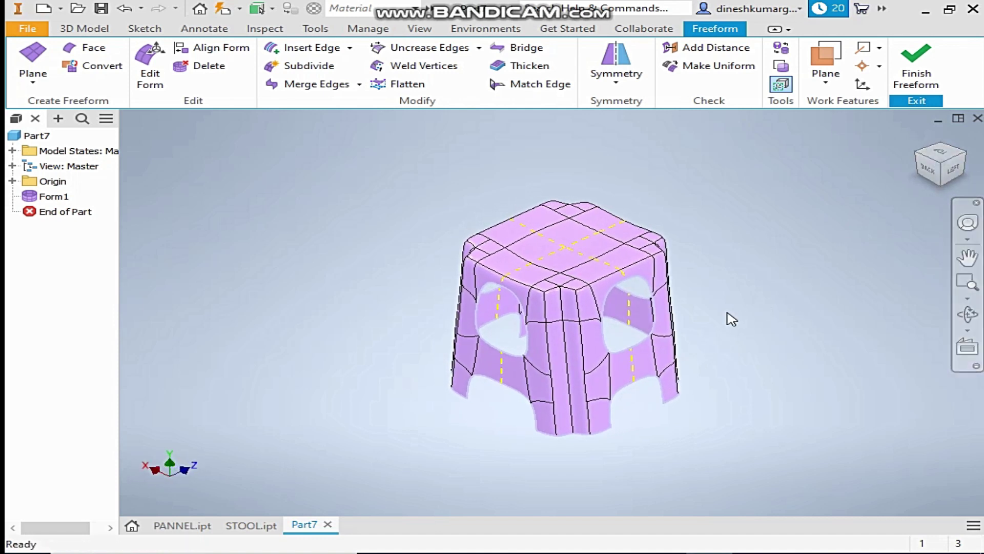
click(954, 172)
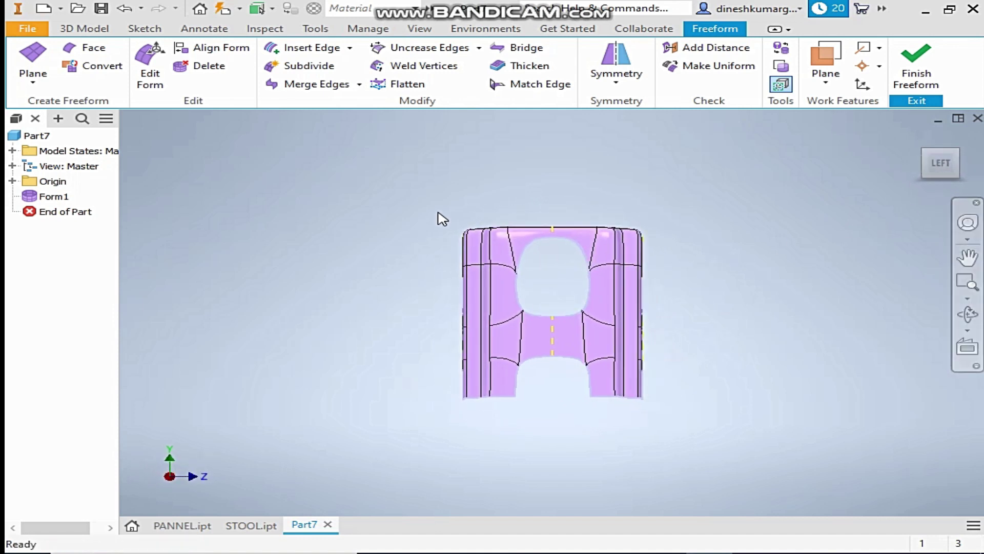
drag(444, 208, 450, 295)
drag(551, 206, 378, 410)
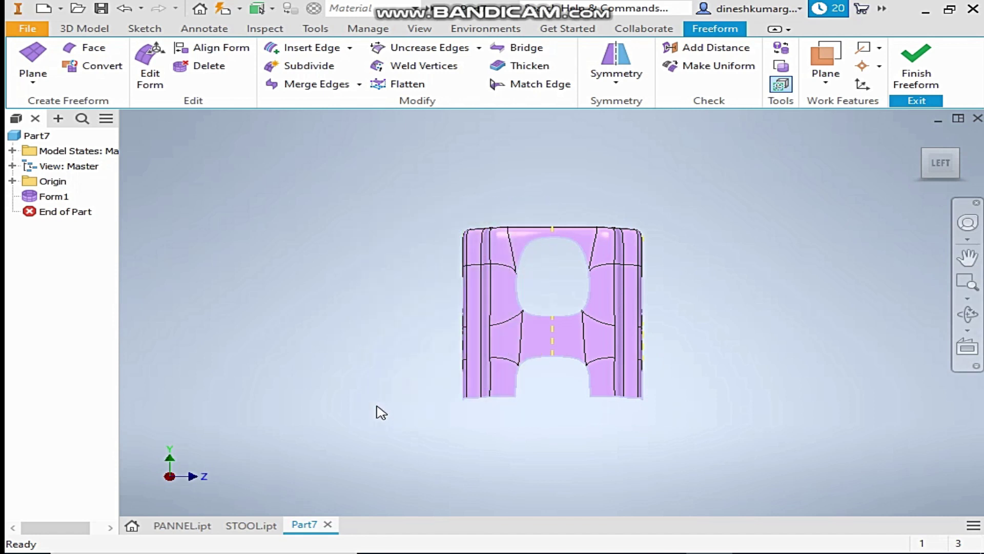
right_click(520, 240)
click(519, 190)
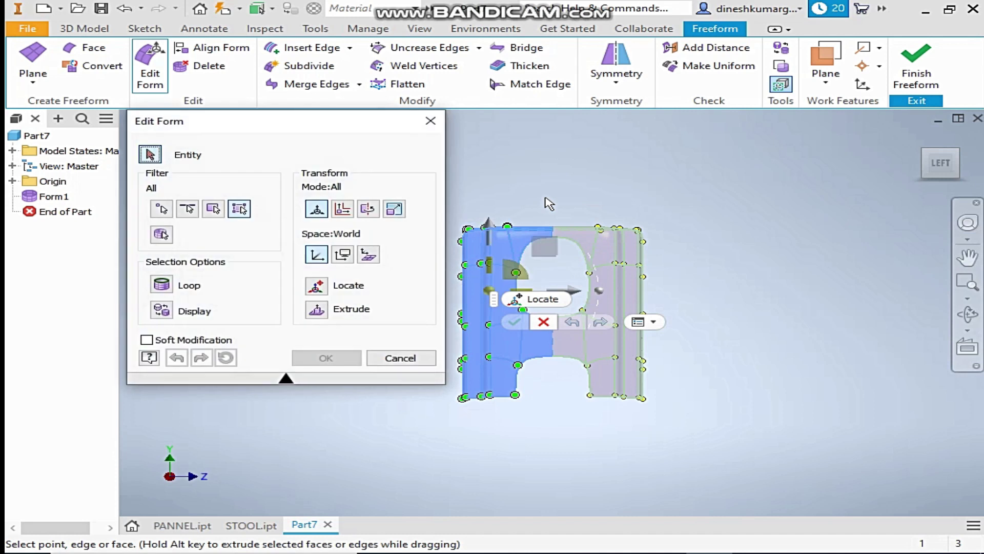
- Rotate the selected side panel by 5 degrees and commit the edit with OK
drag(574, 218, 666, 215)
scroll(600, 228, up, 3)
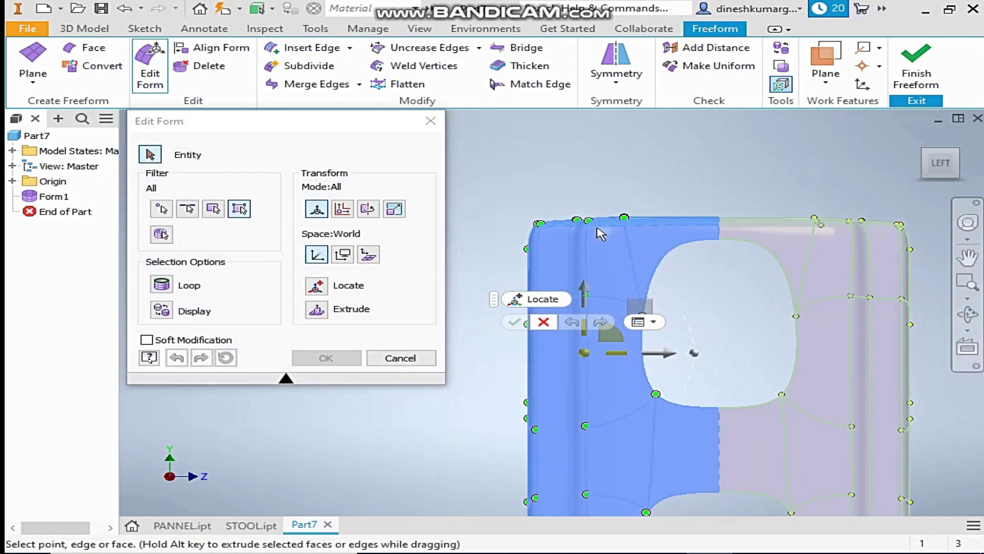
scroll(619, 251, down, 3)
middle_drag(552, 284, 582, 212)
mouse_move(733, 207)
mouse_down()
mouse_move(746, 226)
mouse_move(743, 209)
mouse_up()
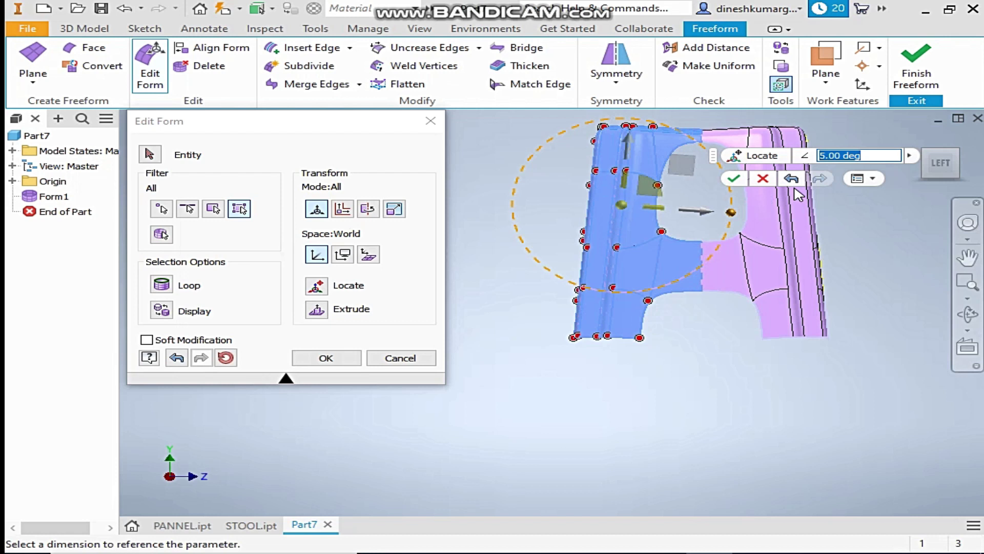
click(734, 178)
- Check the stool from the front and expand the Origin folder in the browser
middle_drag(735, 186, 670, 281)
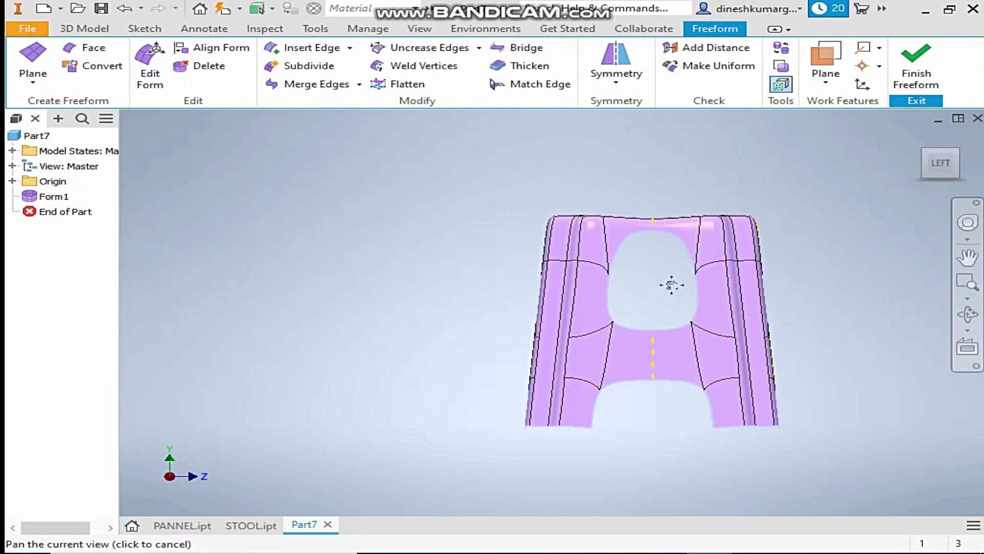
click(925, 159)
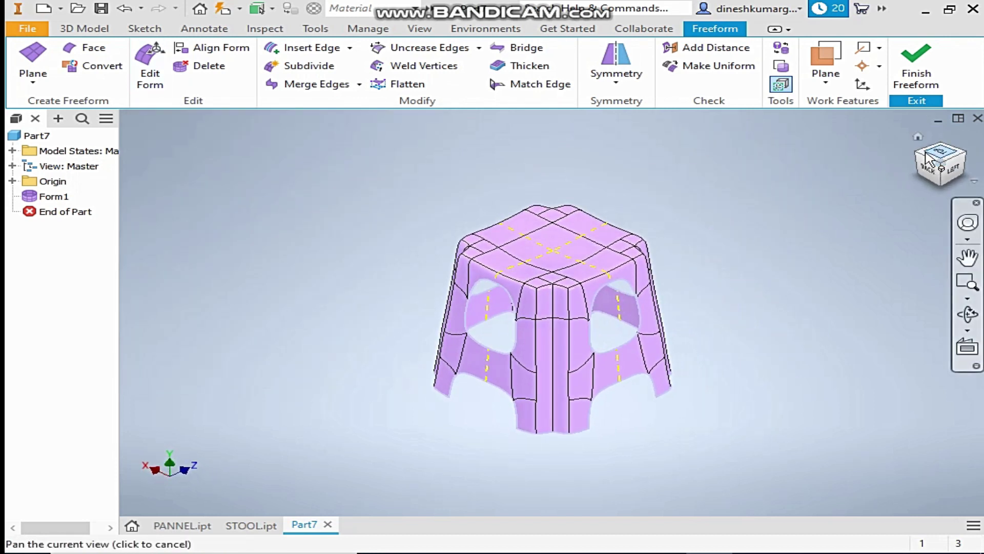
click(971, 162)
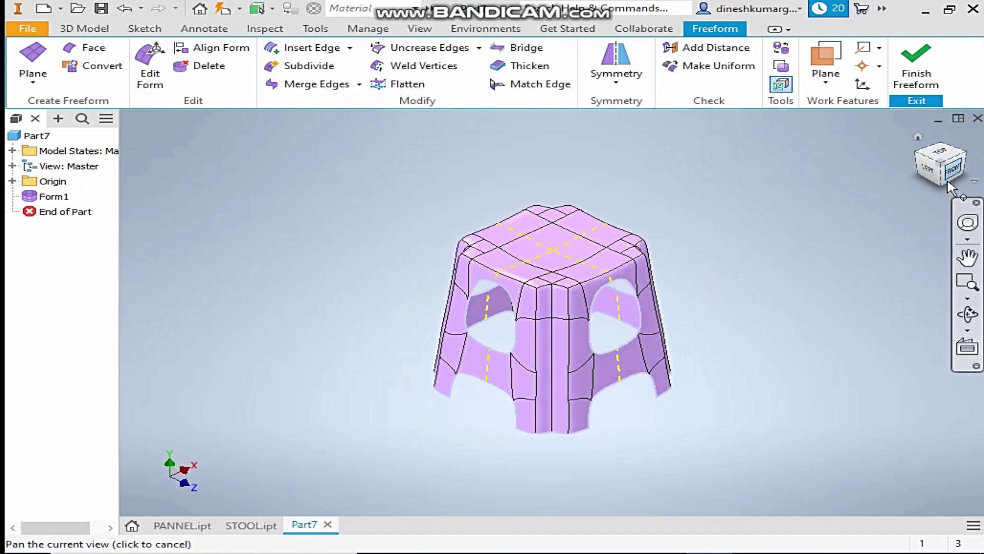
click(951, 186)
scroll(523, 413, up, 5)
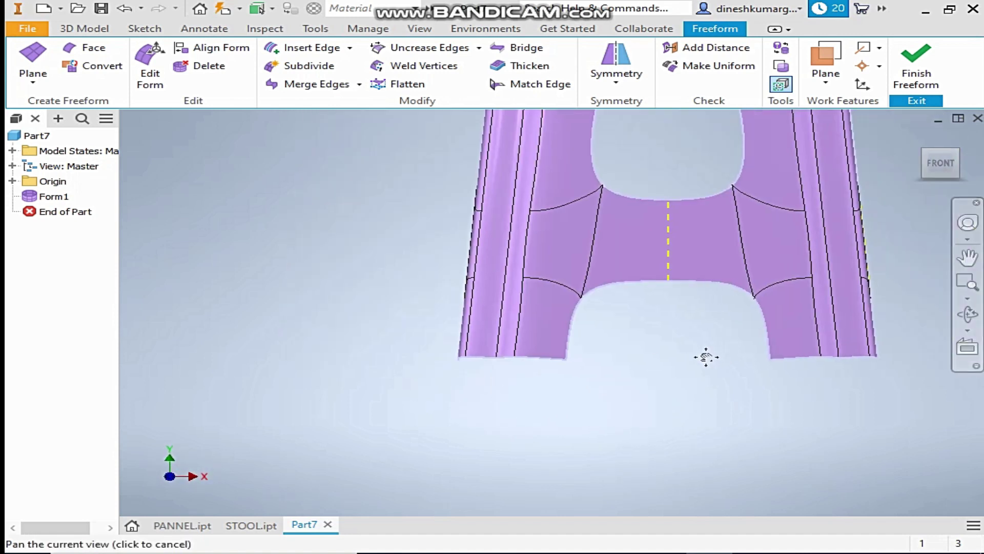
middle_drag(707, 357, 622, 376)
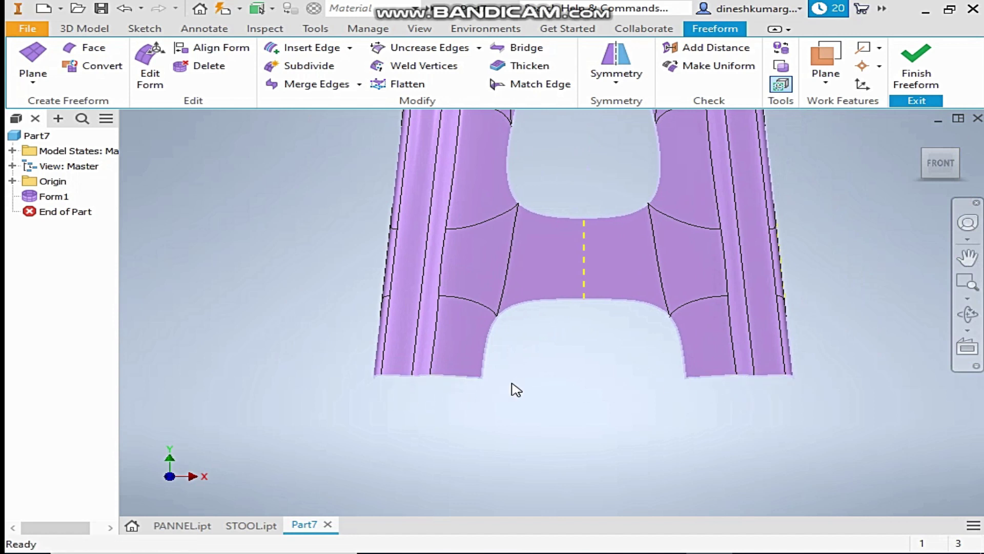
scroll(591, 361, down, 3)
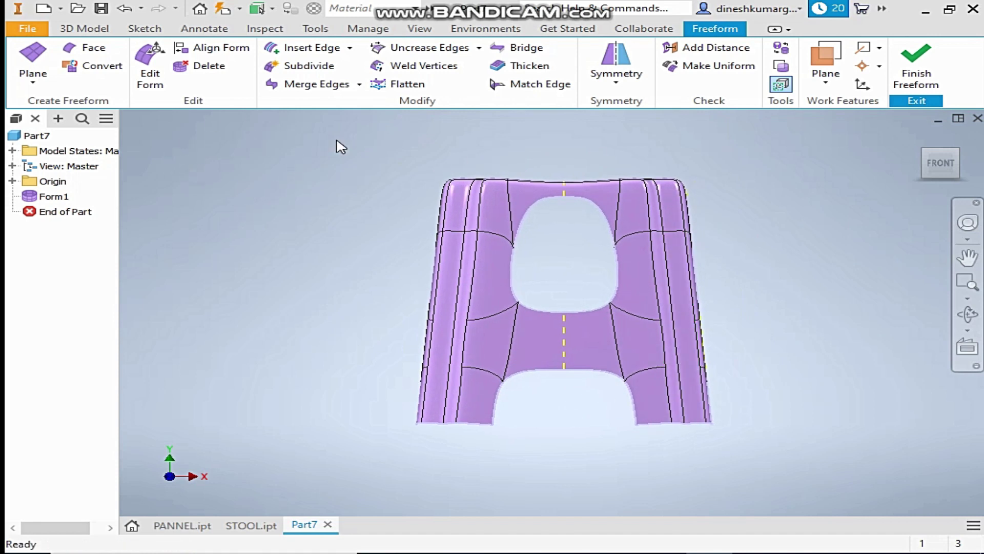
click(13, 181)
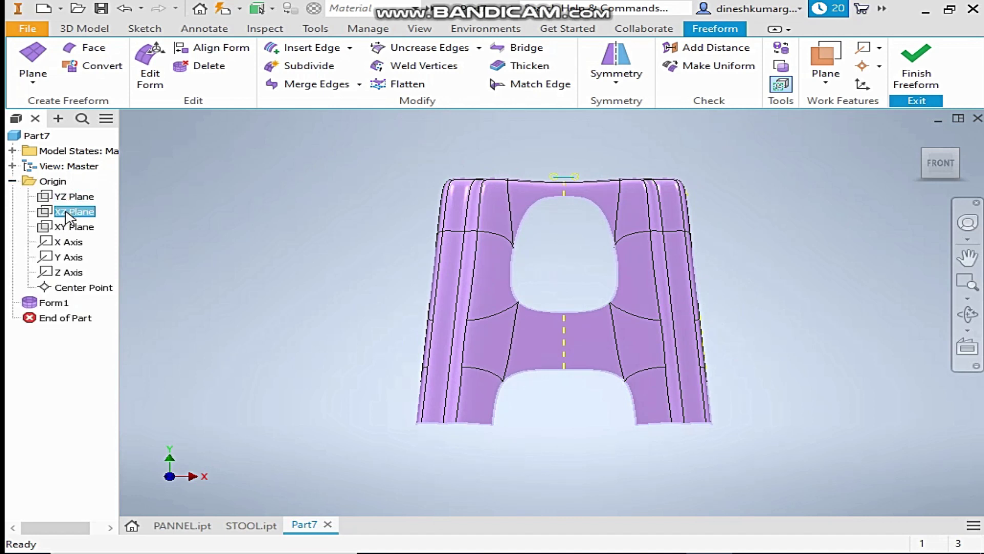
- Create Work Plane1 offset -300 from the XZ Plane below the stool
click(826, 64)
click(833, 149)
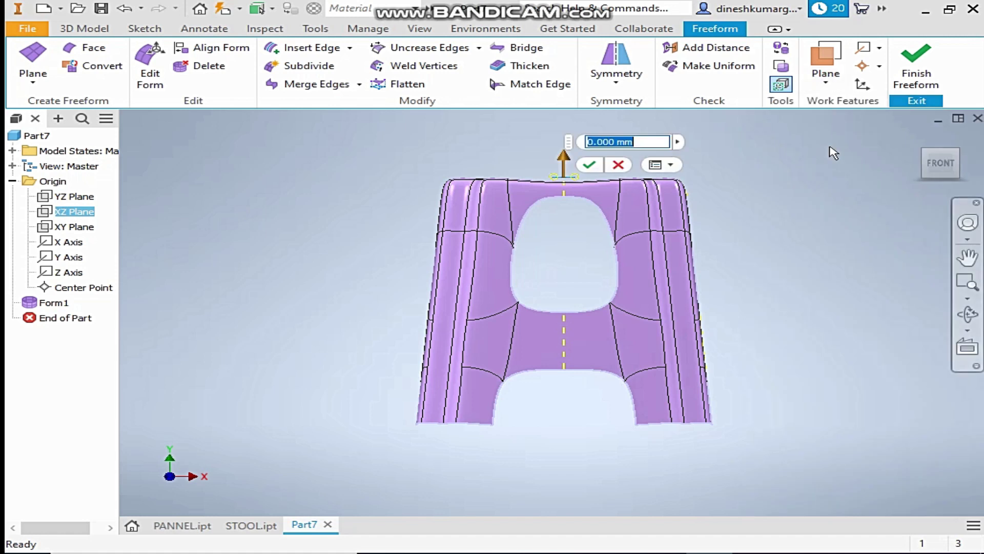
drag(564, 159, 557, 222)
text(-300)
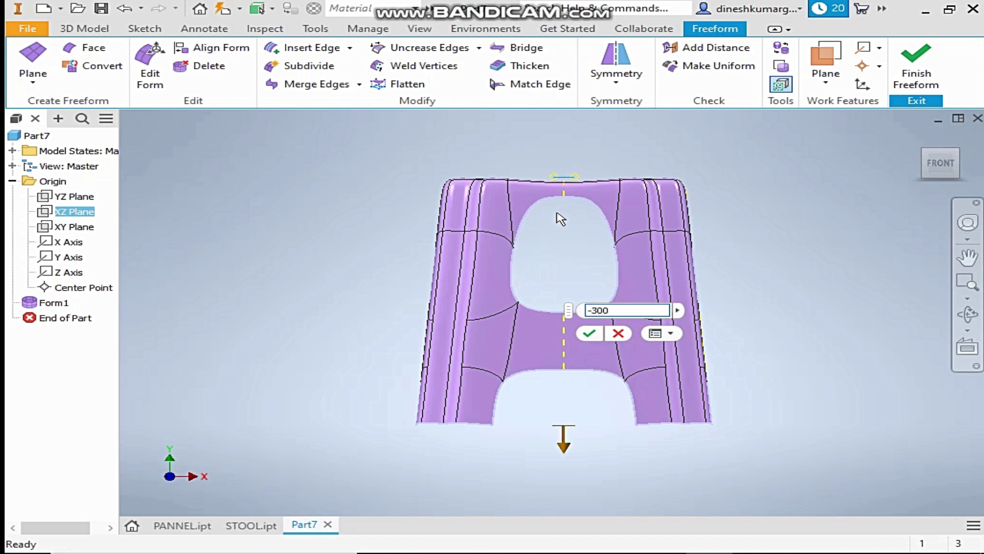
click(589, 334)
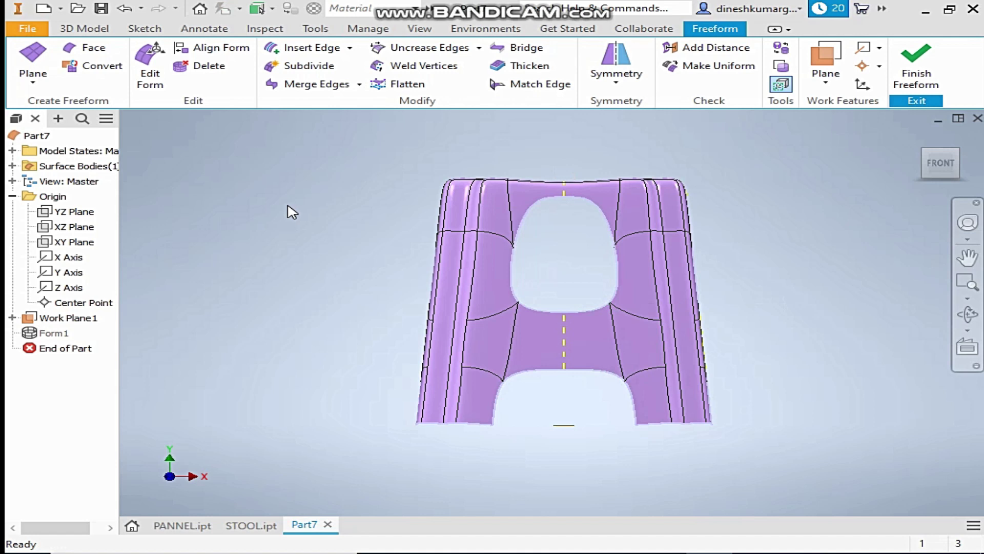
- Try flattening the bottom vertices toward Work Plane1, cancelling to reselect them
click(405, 87)
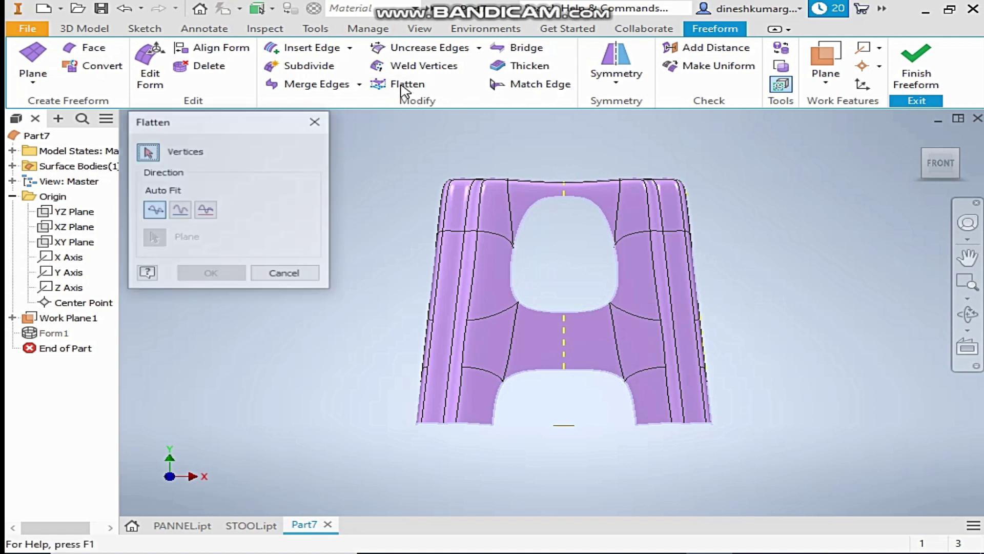
scroll(461, 428, up, 2)
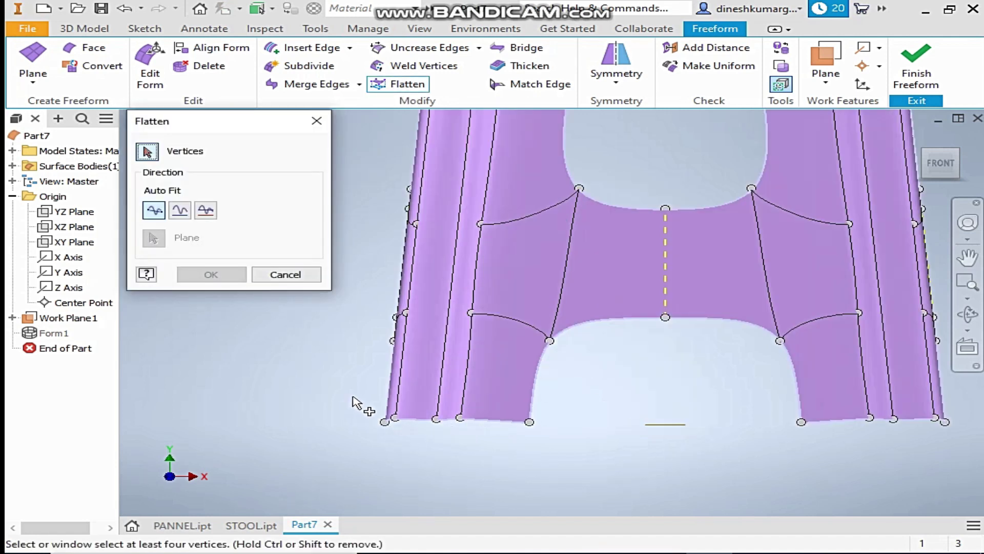
drag(352, 400, 558, 451)
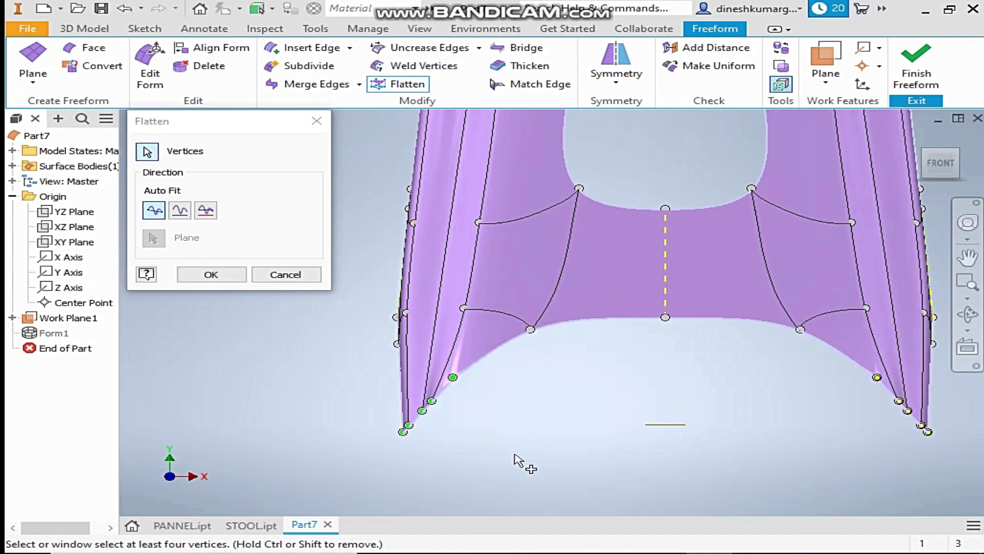
click(287, 276)
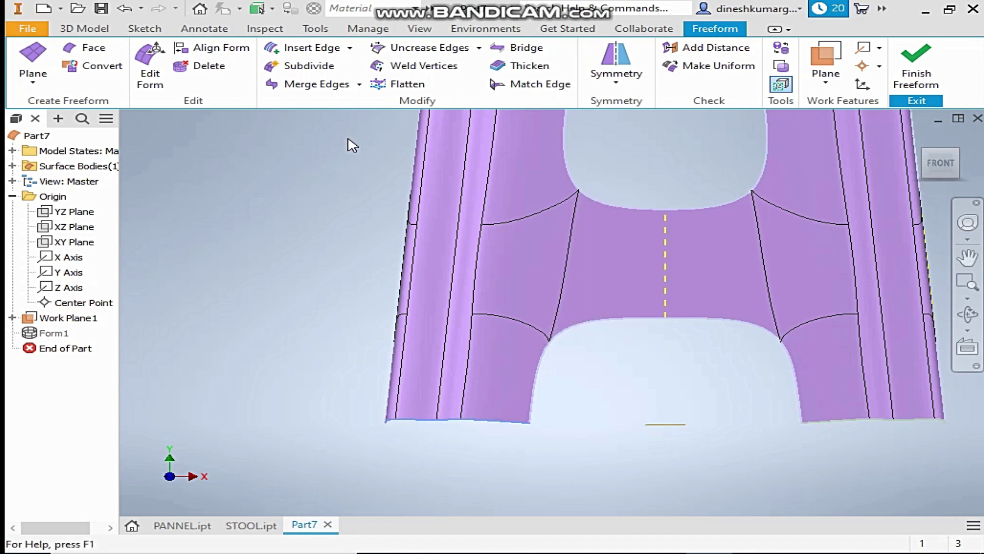
click(405, 84)
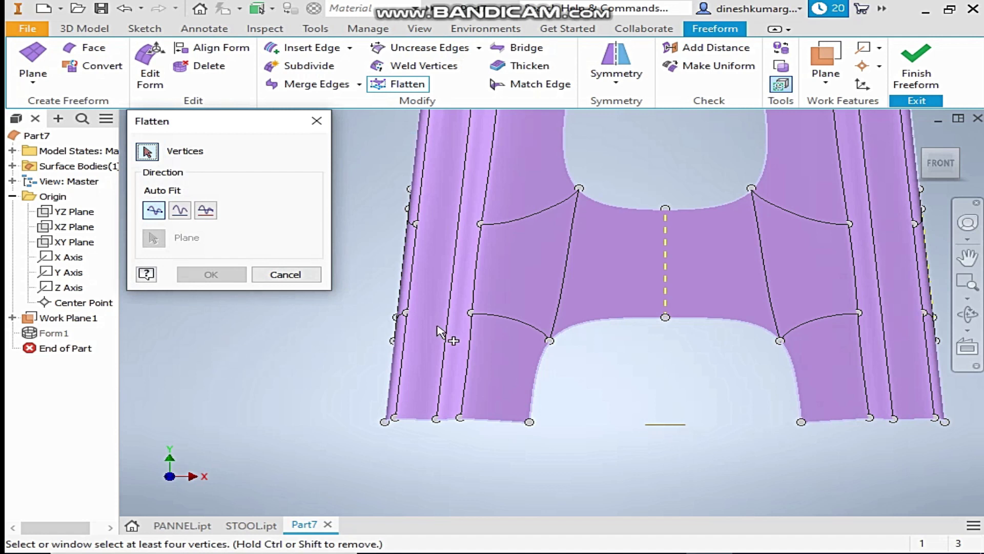
click(179, 210)
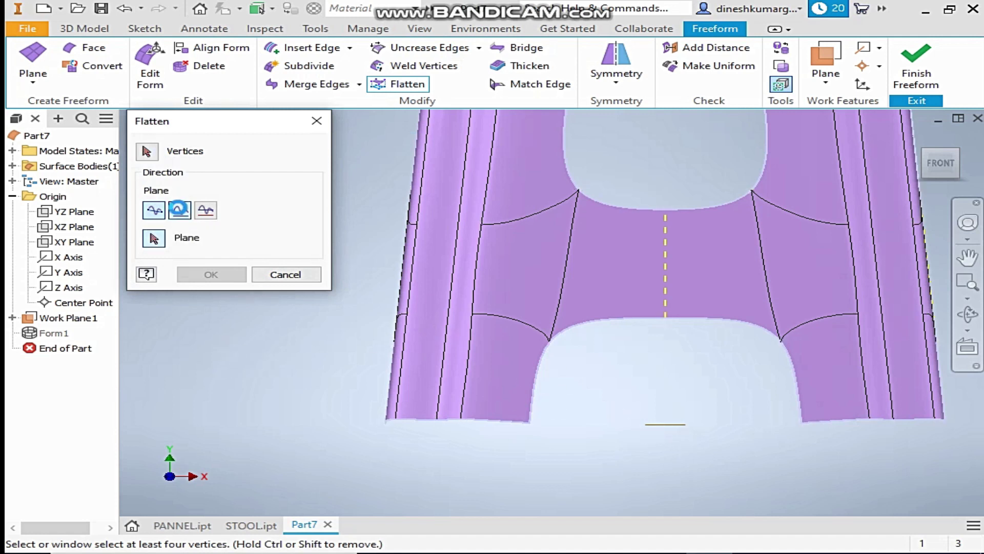
click(657, 426)
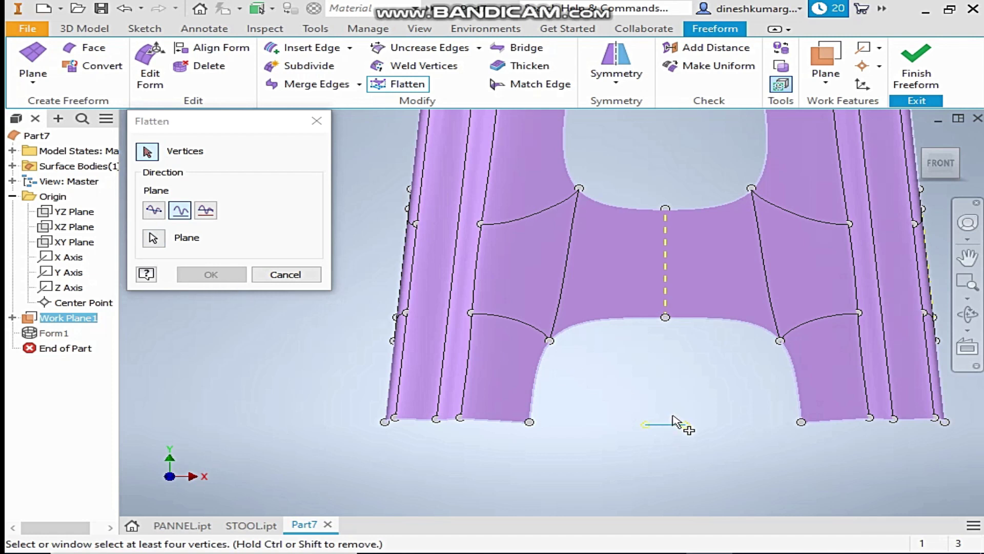
click(279, 275)
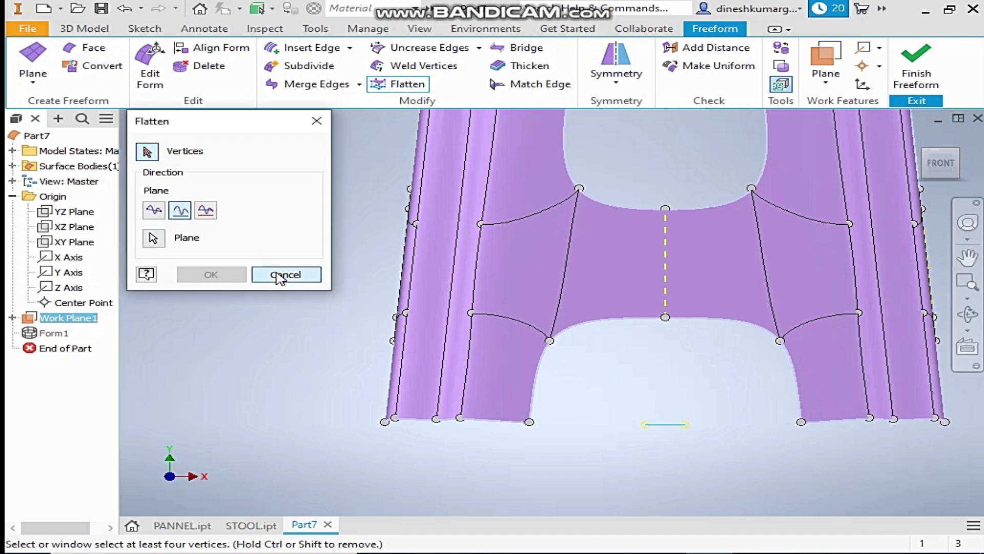
- Flatten both legs' bottom vertices onto Work Plane1 so they end level
drag(362, 391, 539, 460)
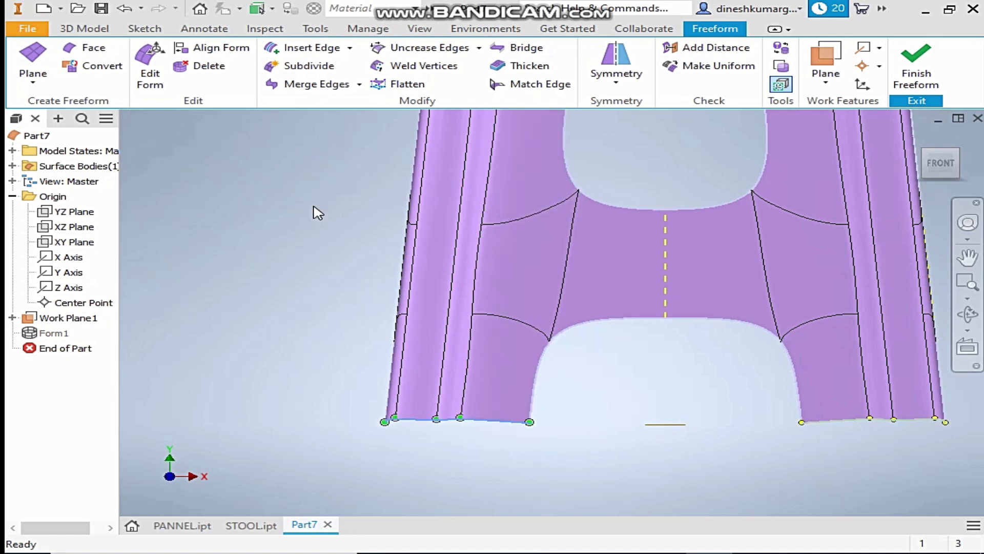
click(388, 88)
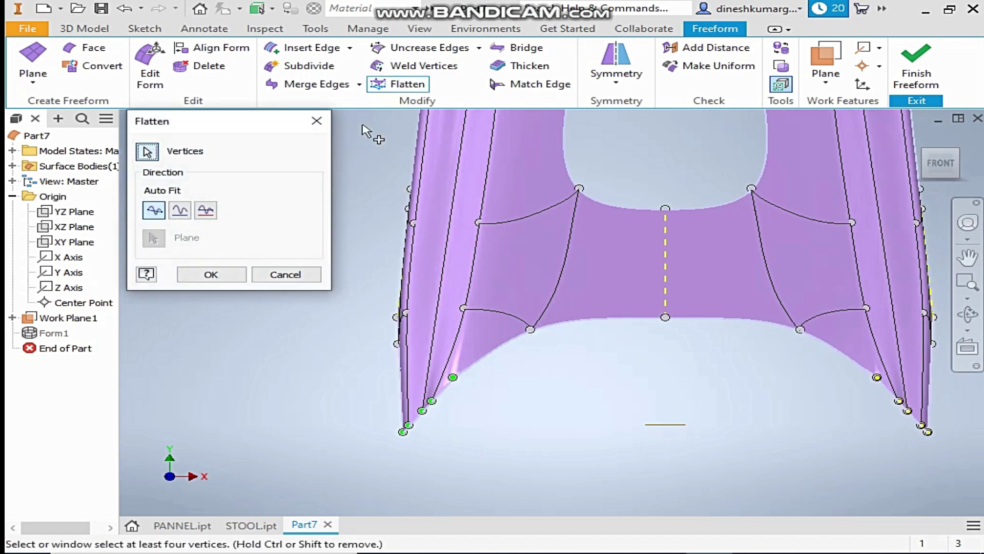
click(181, 211)
click(661, 425)
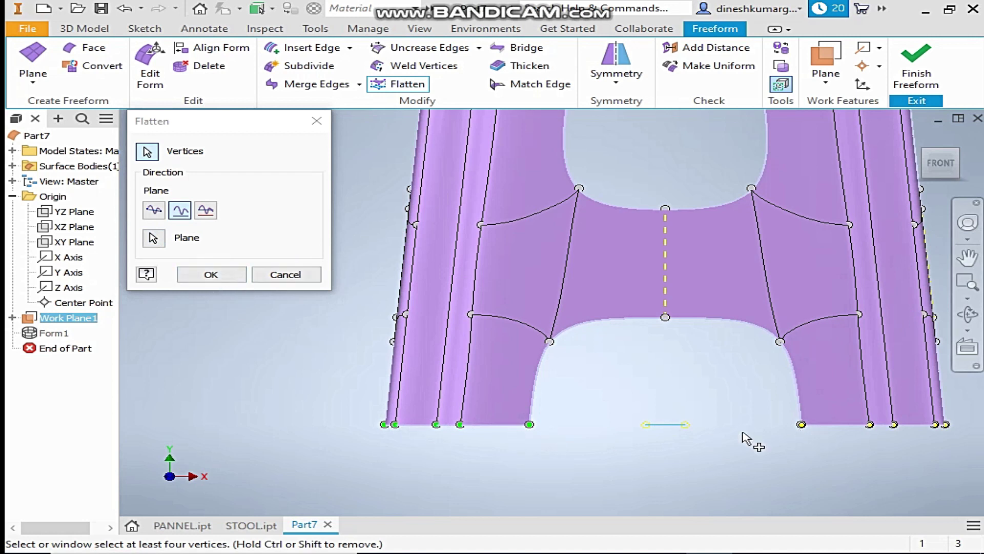
click(211, 275)
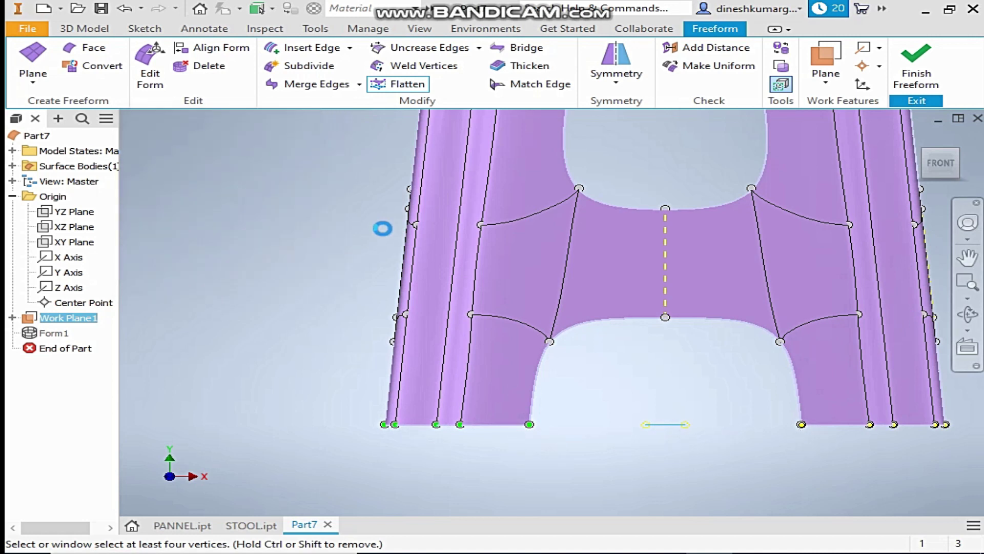
scroll(292, 277, down, 5)
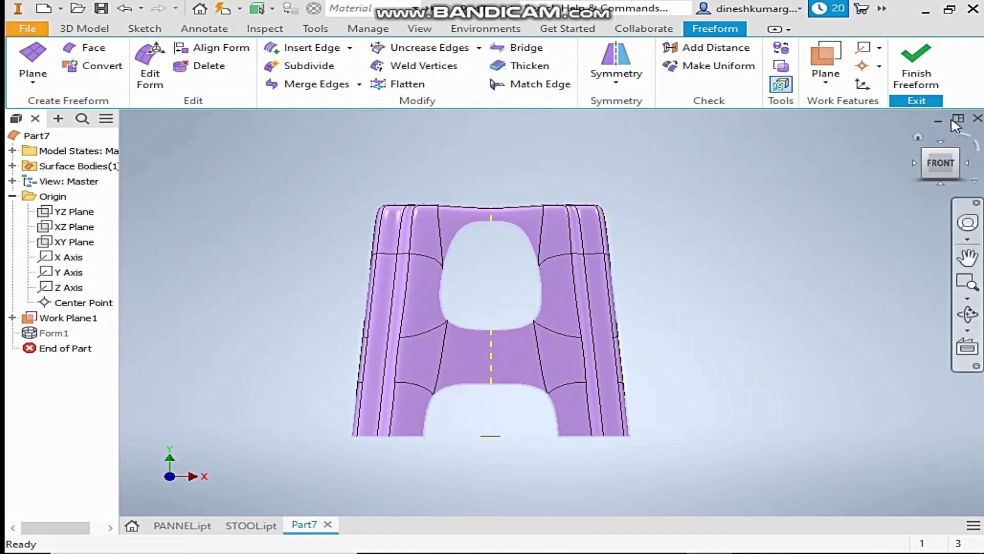
click(918, 136)
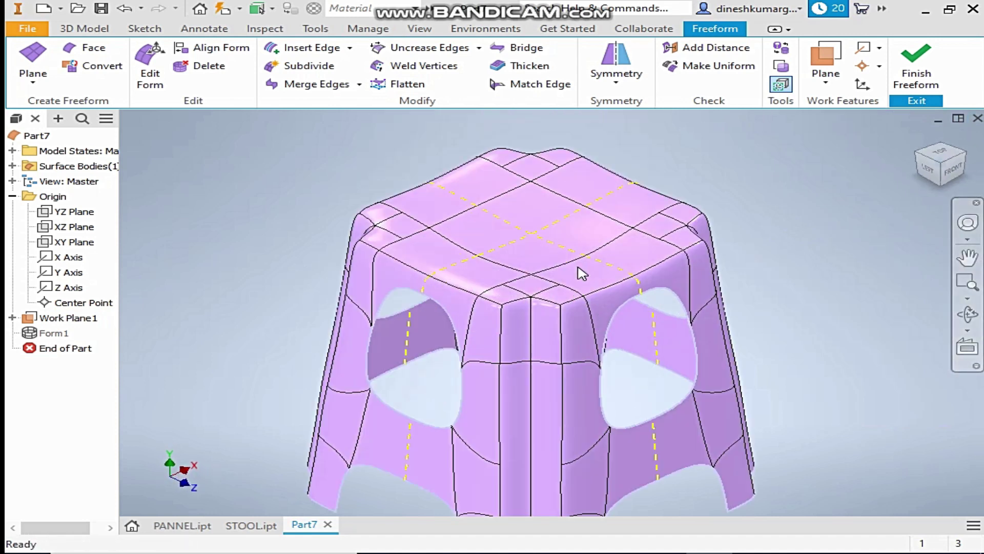
- Finish the freeform and orbit around the resulting stool surface body
scroll(660, 182, down, 2)
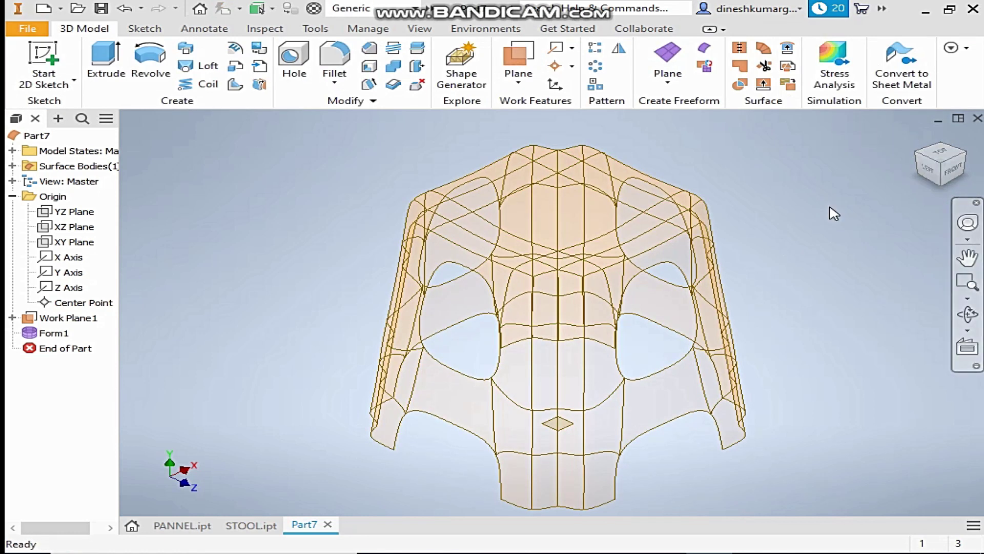
click(919, 155)
click(922, 162)
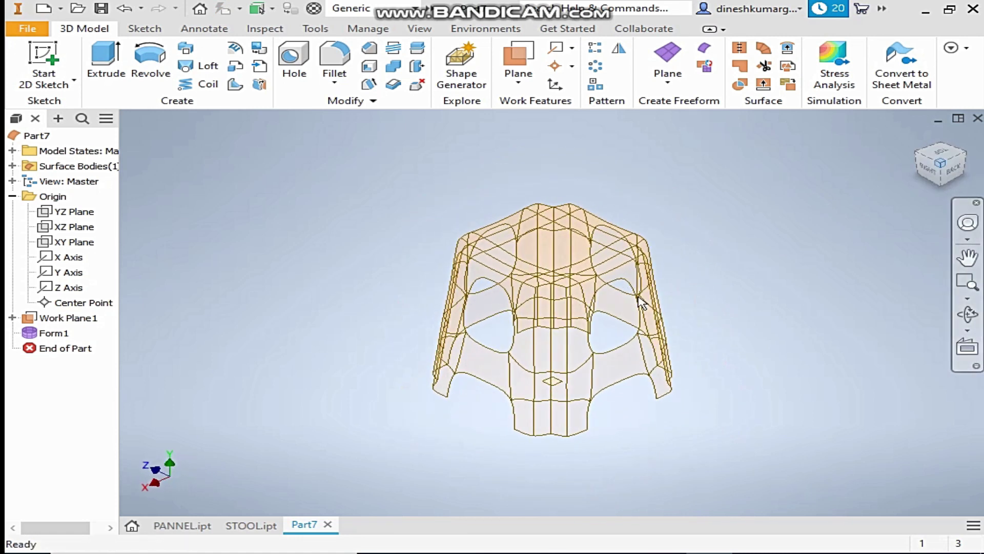
drag(509, 270, 505, 226)
scroll(512, 241, down, 2)
key(Escape)
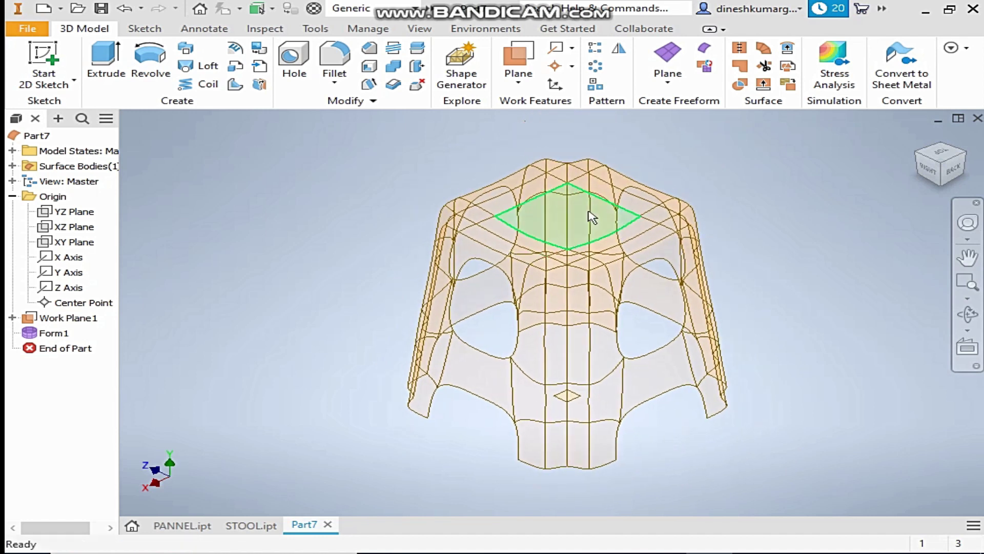
- Thicken the whole stool quilt by 3 mm into a solid body
click(394, 84)
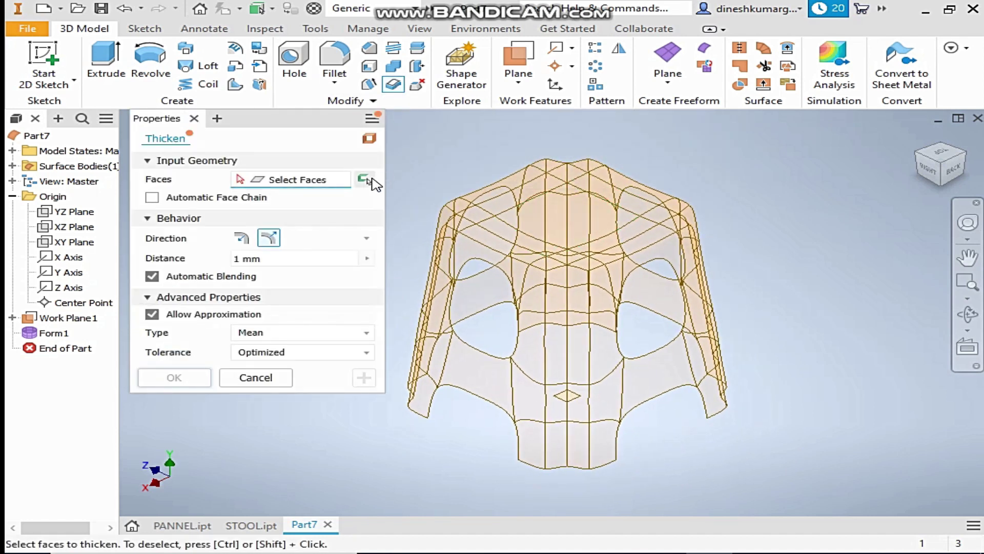
click(365, 180)
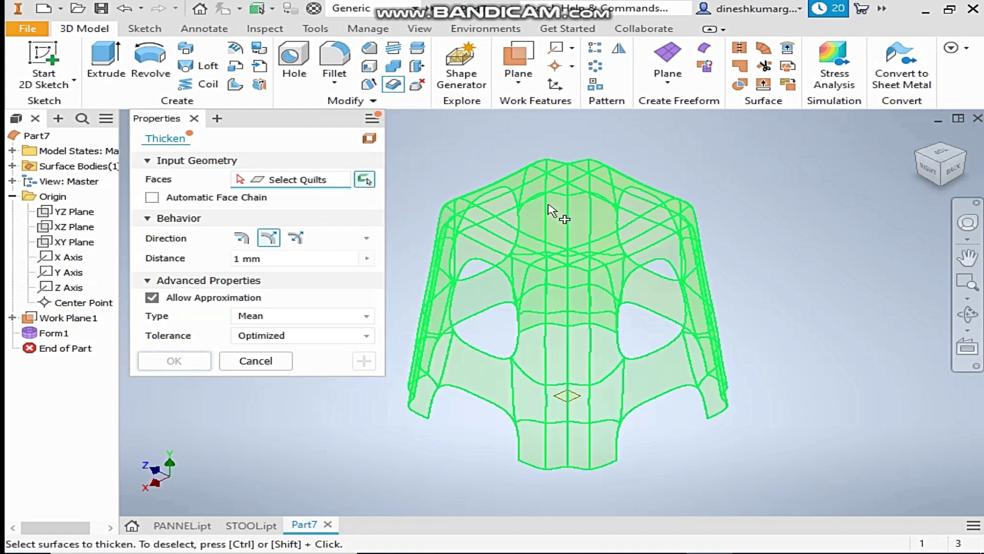
click(549, 210)
click(288, 259)
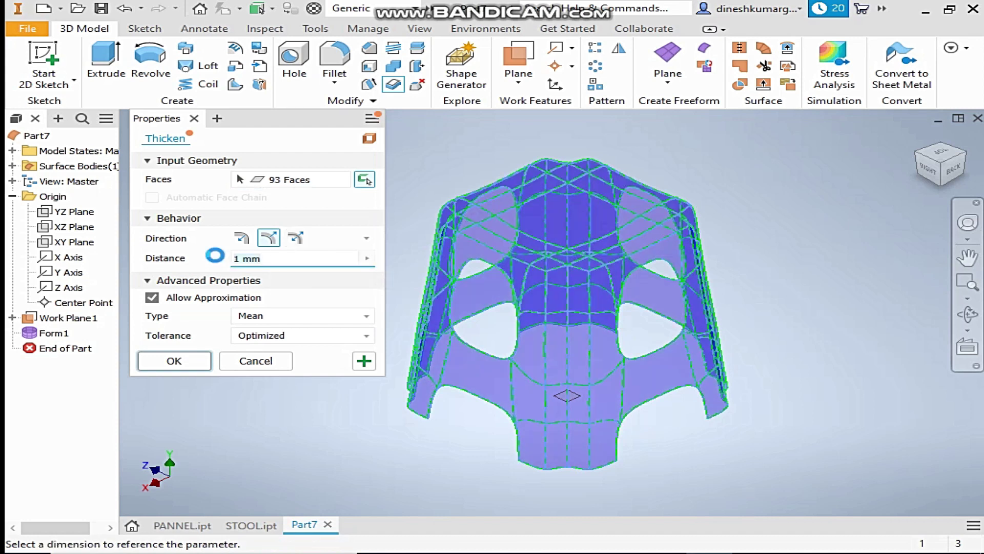
text(3)
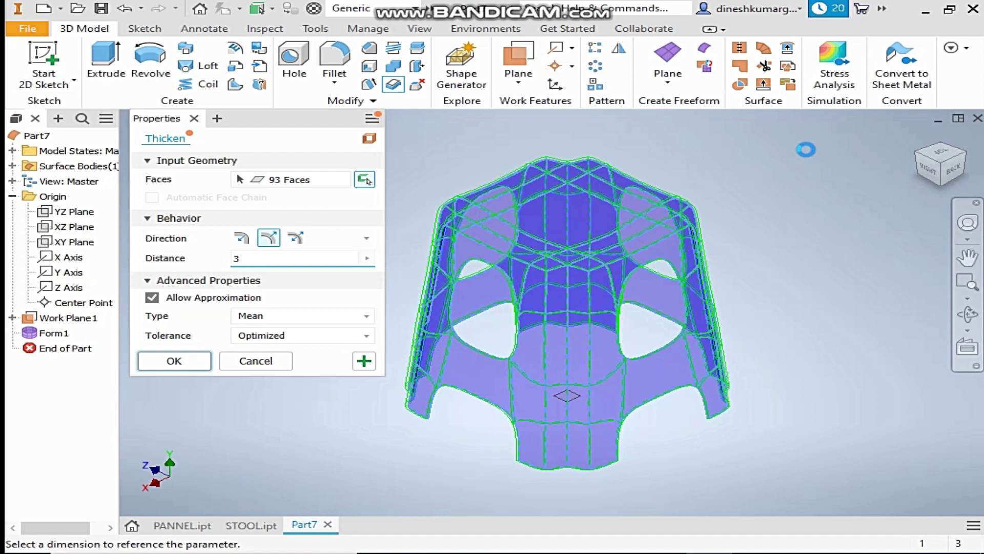
key(Return)
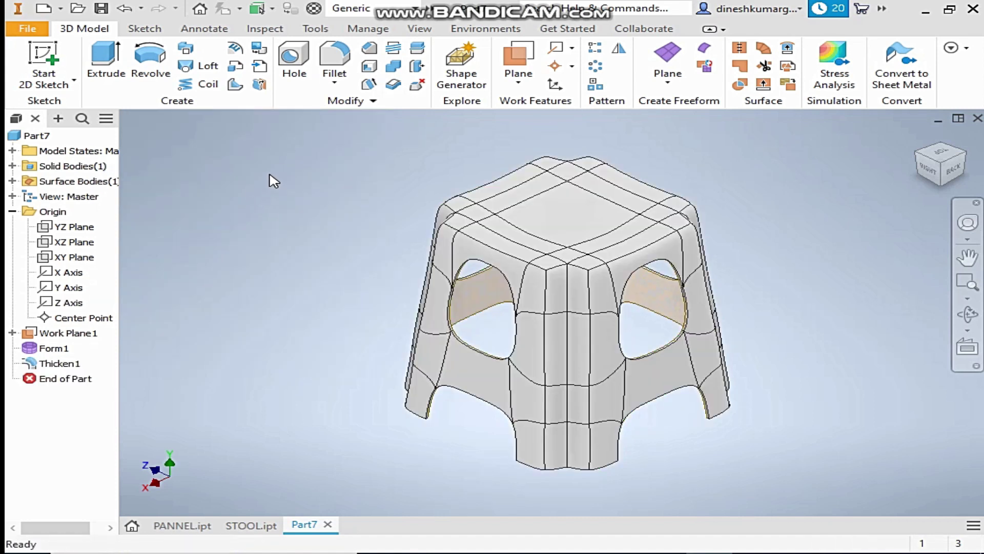
- Sketch a 30 mm circle at the origin on the XZ Plane
click(80, 244)
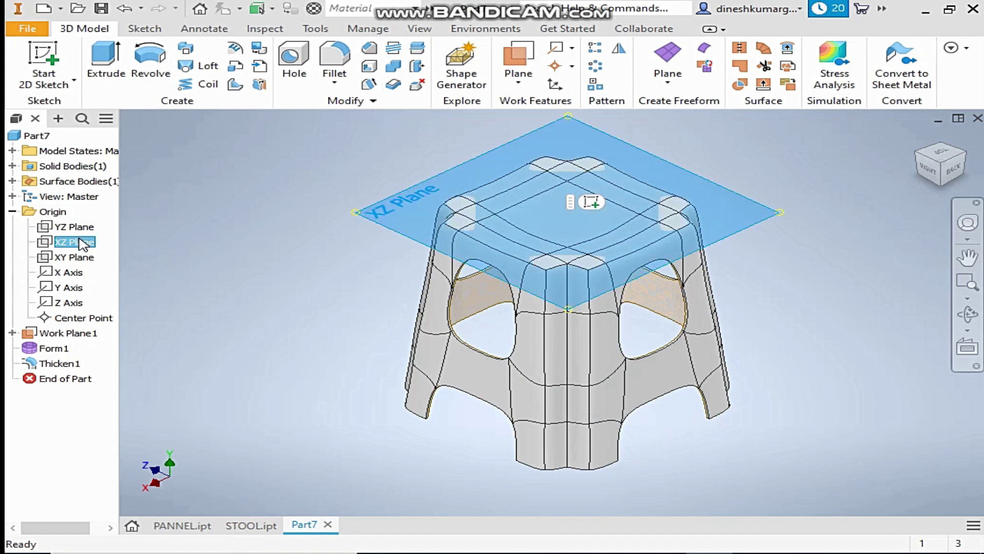
click(594, 203)
click(156, 70)
click(552, 313)
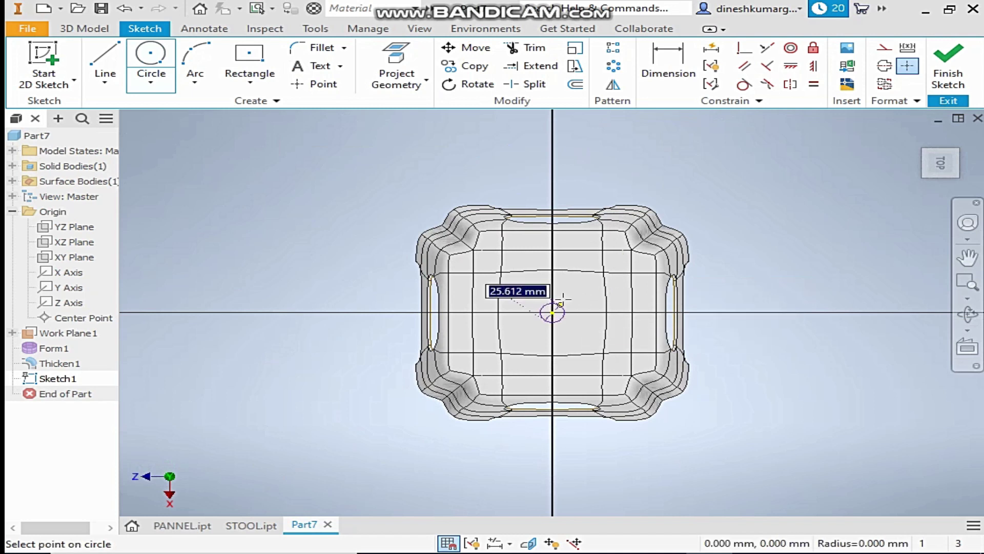
text(30)
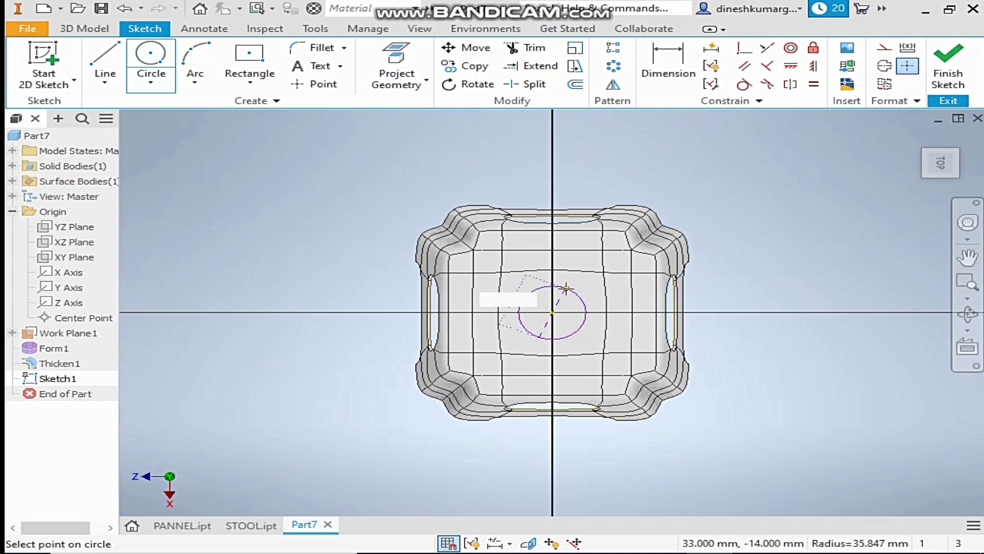
key(Return)
- Extrude the circle as a flipped Through All cut to hole the seat
click(85, 28)
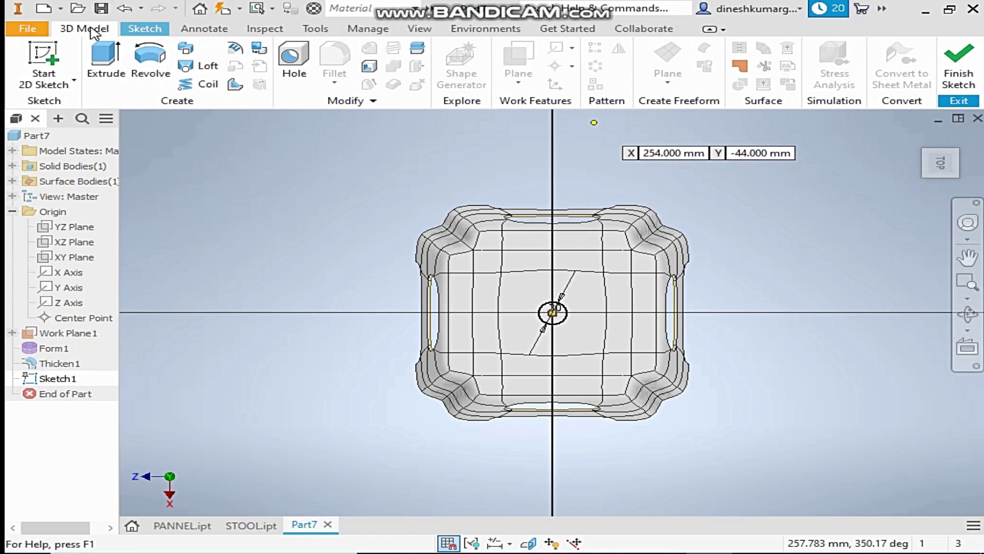
click(106, 65)
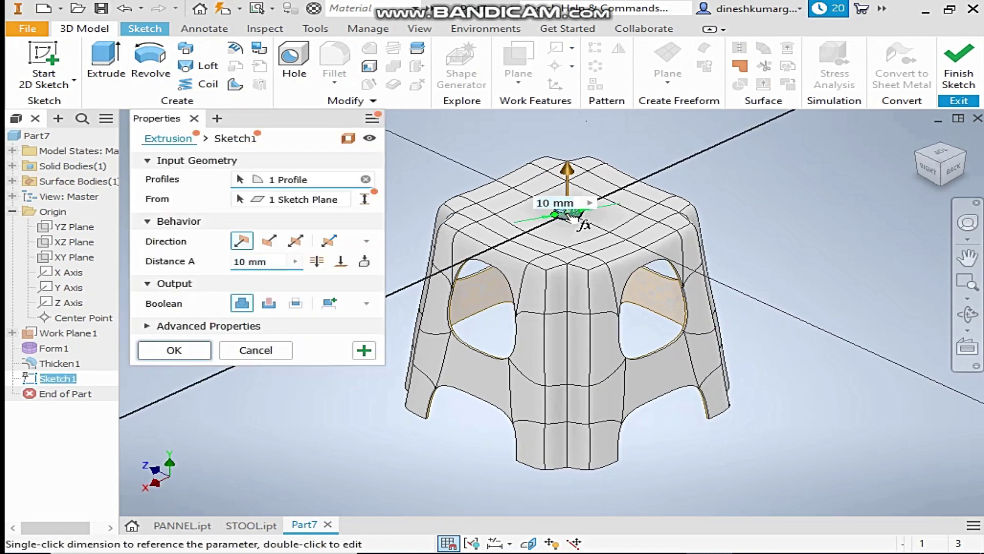
click(268, 241)
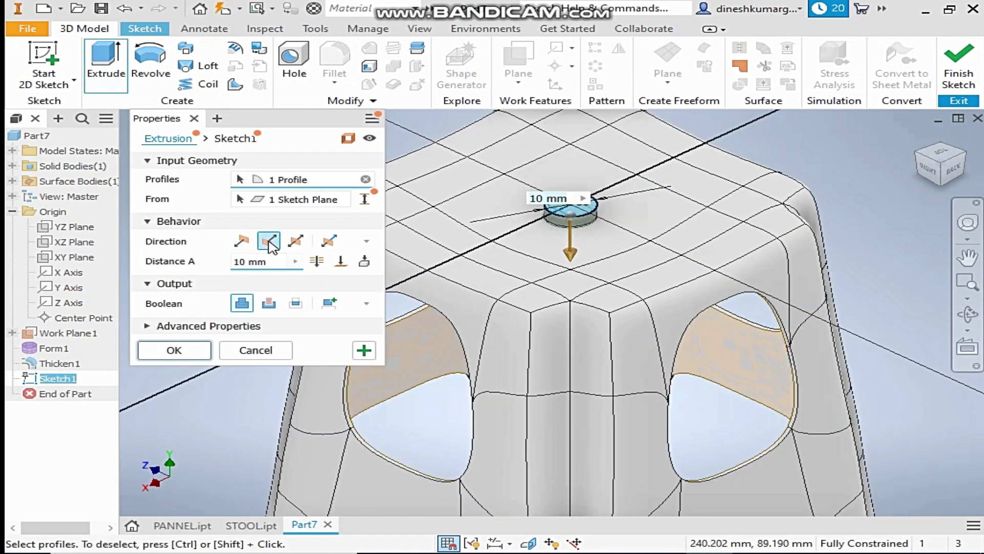
click(317, 261)
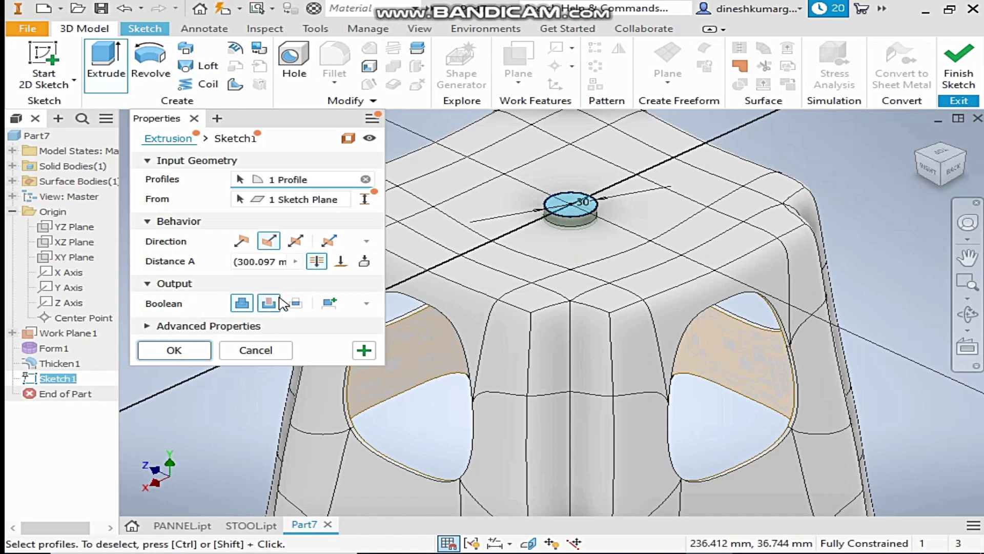
click(268, 303)
click(174, 350)
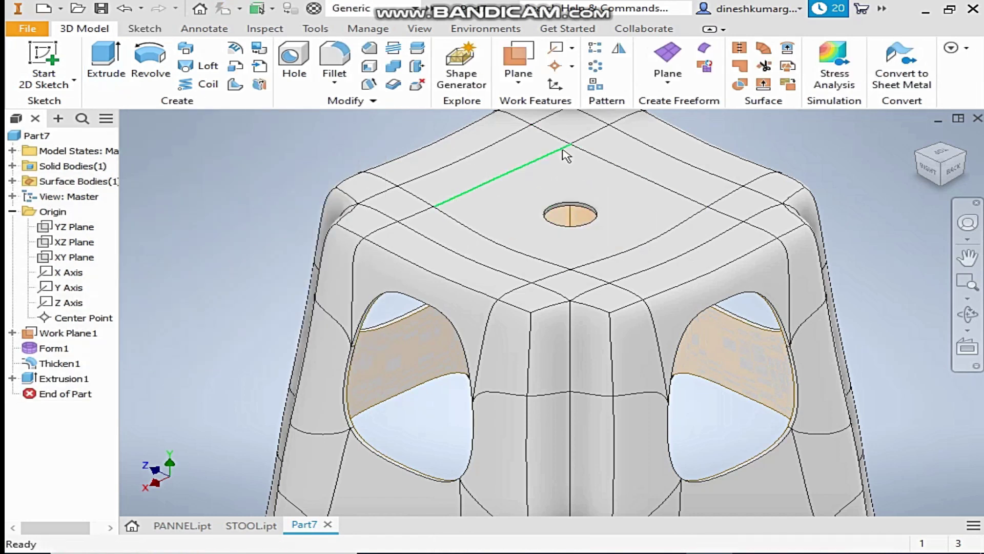
- Pick a leg's bottom edge and choose Fillet for it
scroll(523, 140, down, 5)
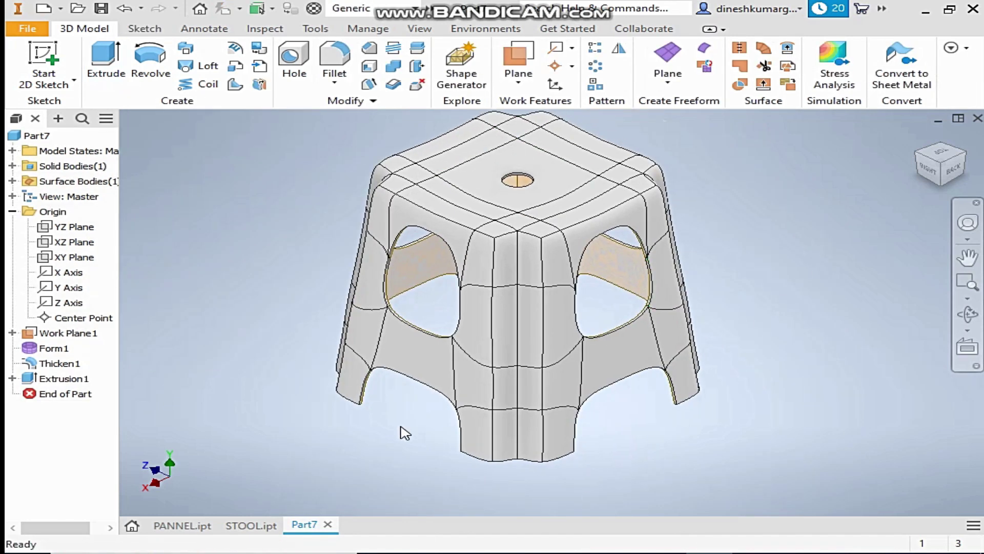
scroll(393, 406, up, 5)
scroll(398, 397, up, 3)
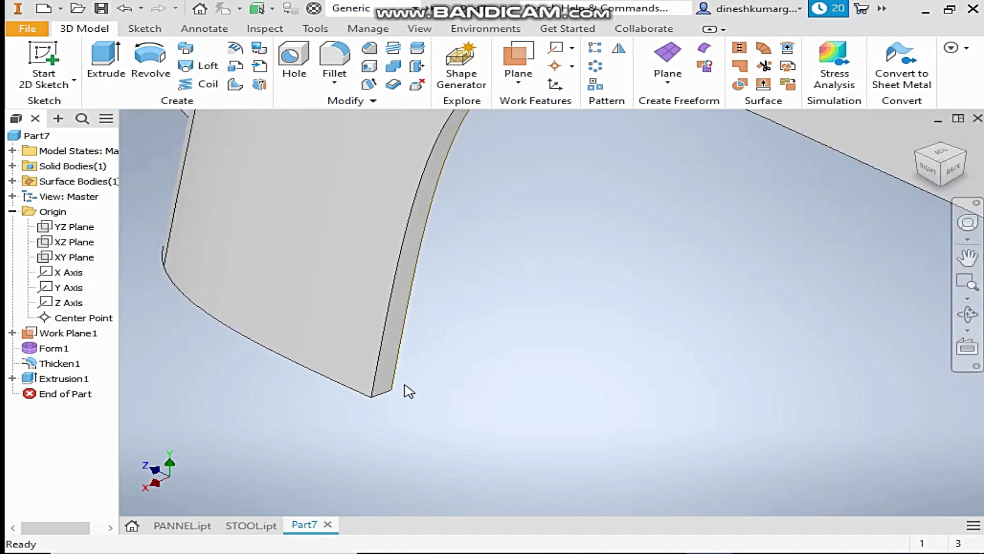
click(388, 395)
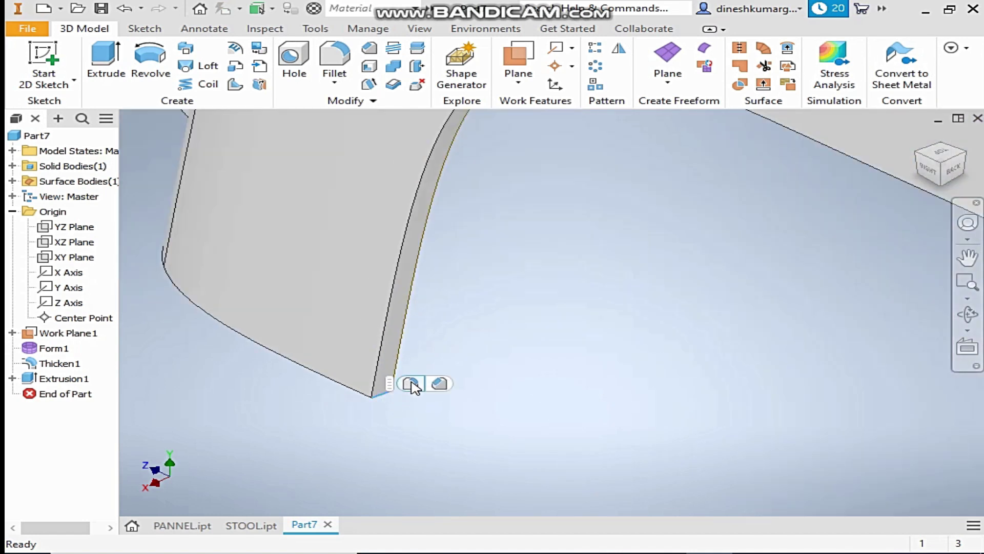
click(412, 384)
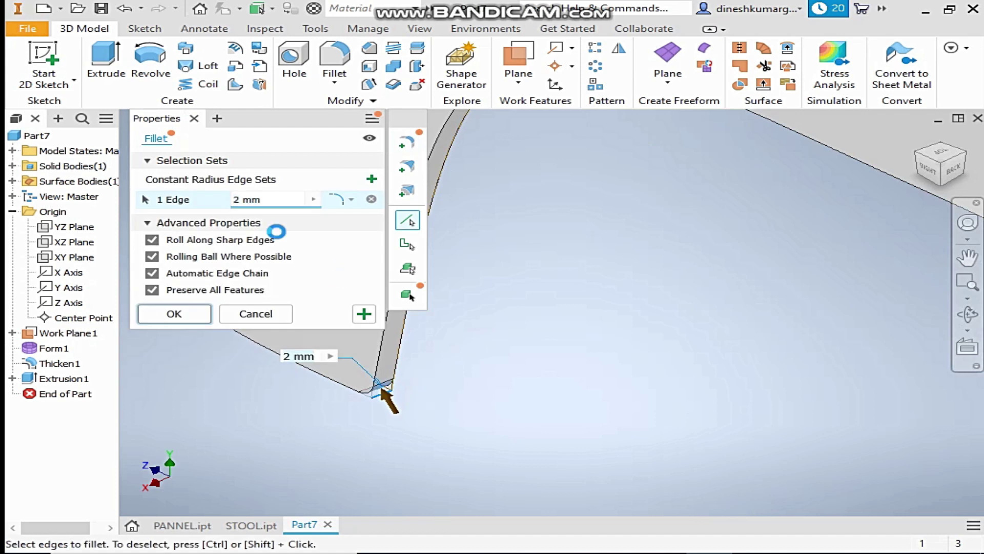
- Set the fillet radius to 10 and add two more leg bottom edges to the edge set
text(10)
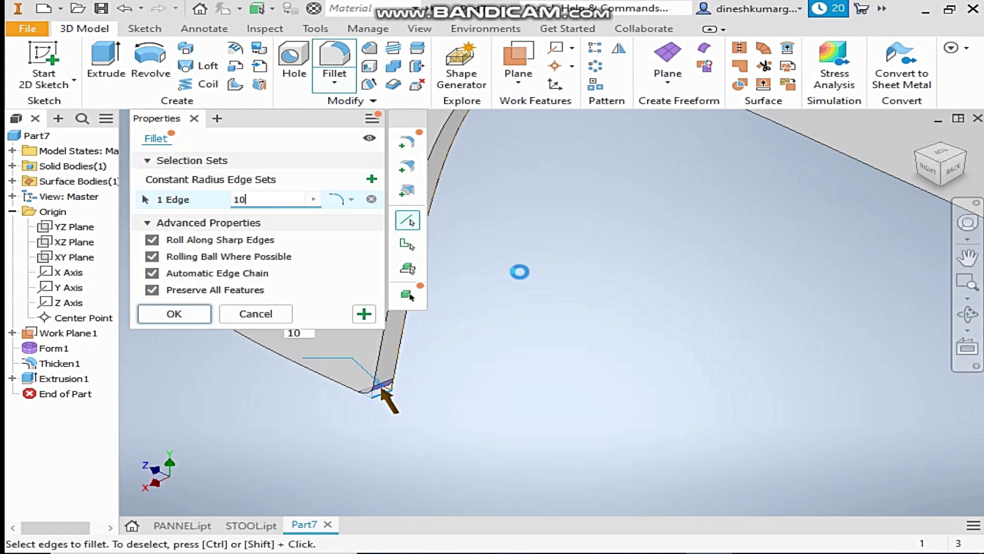
click(920, 161)
scroll(659, 411, down, 5)
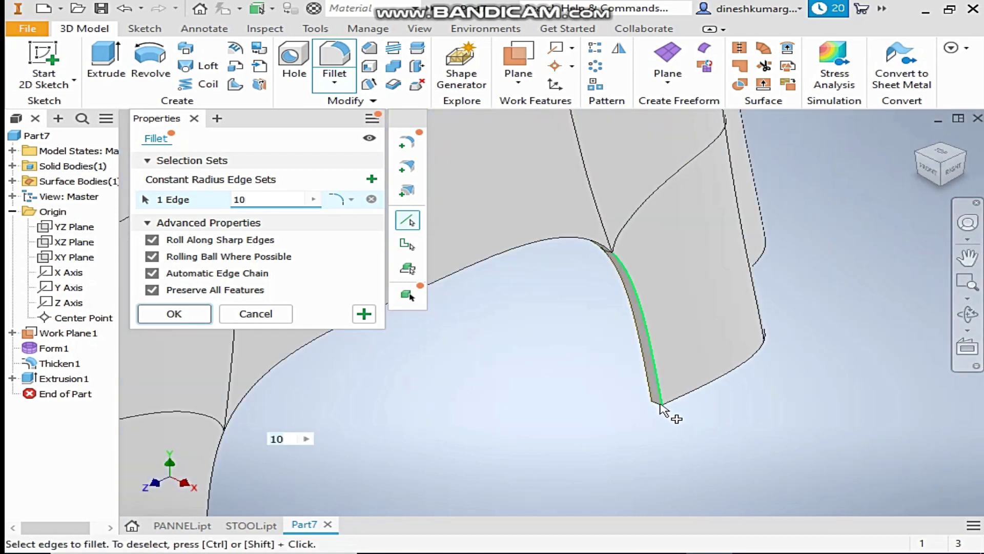
click(660, 406)
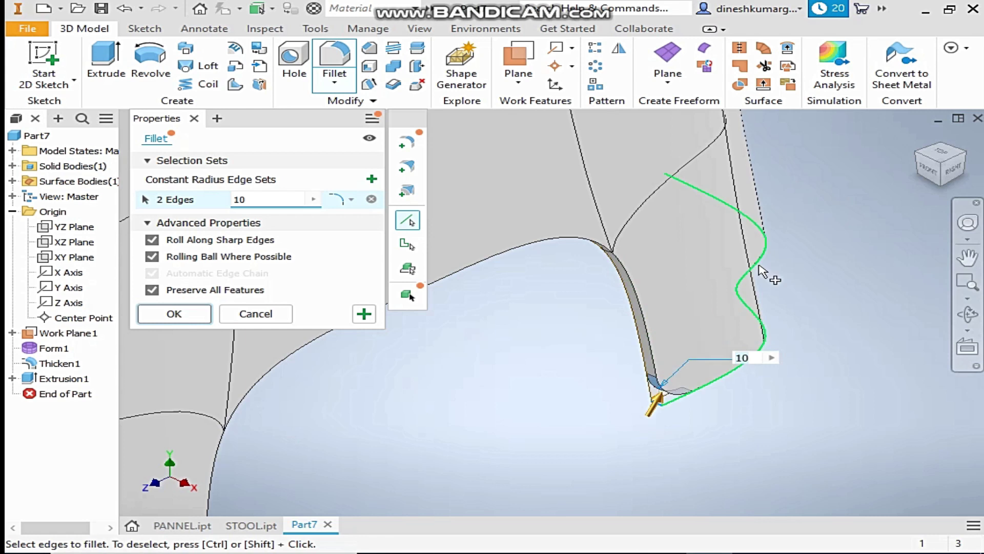
scroll(764, 272, up, 5)
scroll(444, 331, down, 5)
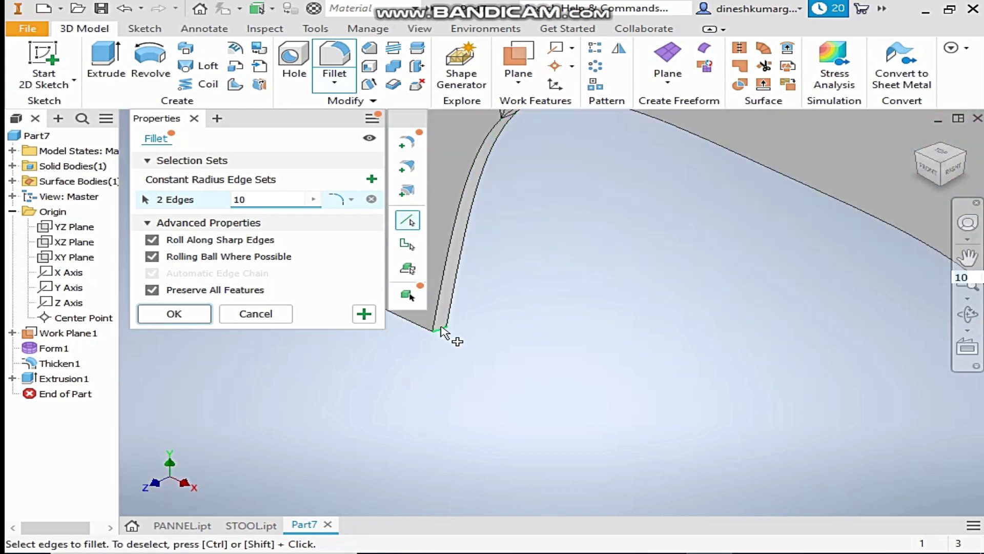
shift+middle_drag(808, 248, 867, 235)
scroll(642, 440, up, 5)
scroll(661, 410, down, 5)
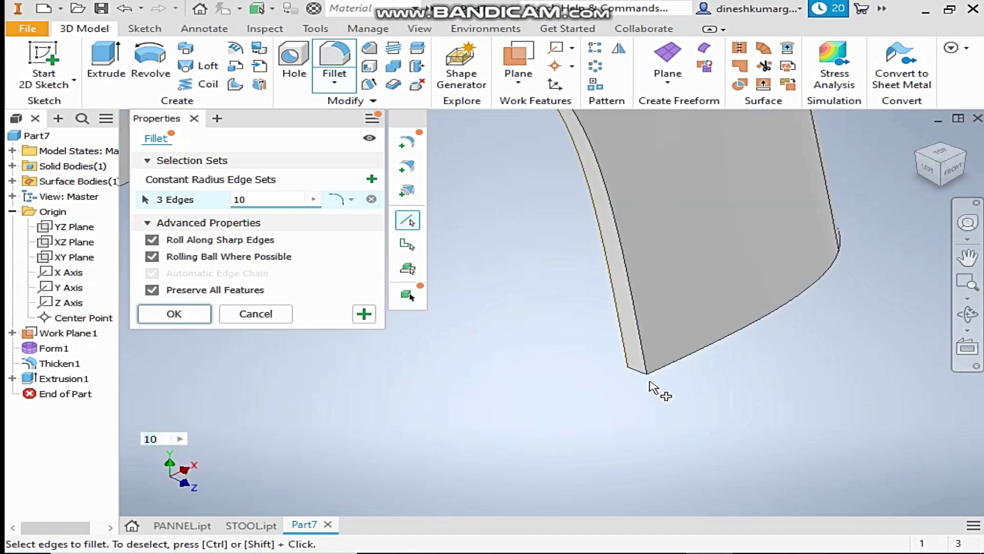
click(642, 375)
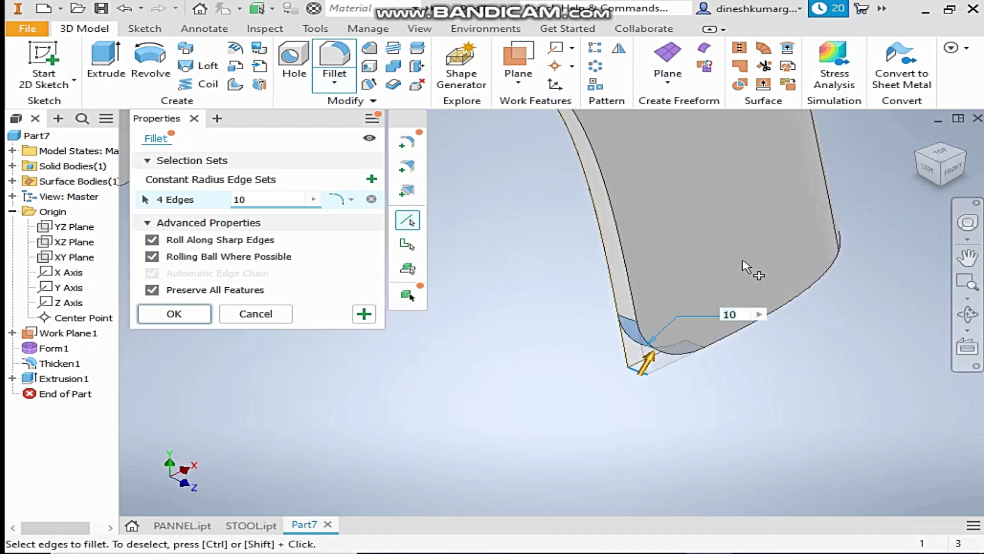
scroll(747, 268, up, 4)
middle_drag(922, 184, 884, 226)
scroll(670, 468, up, 5)
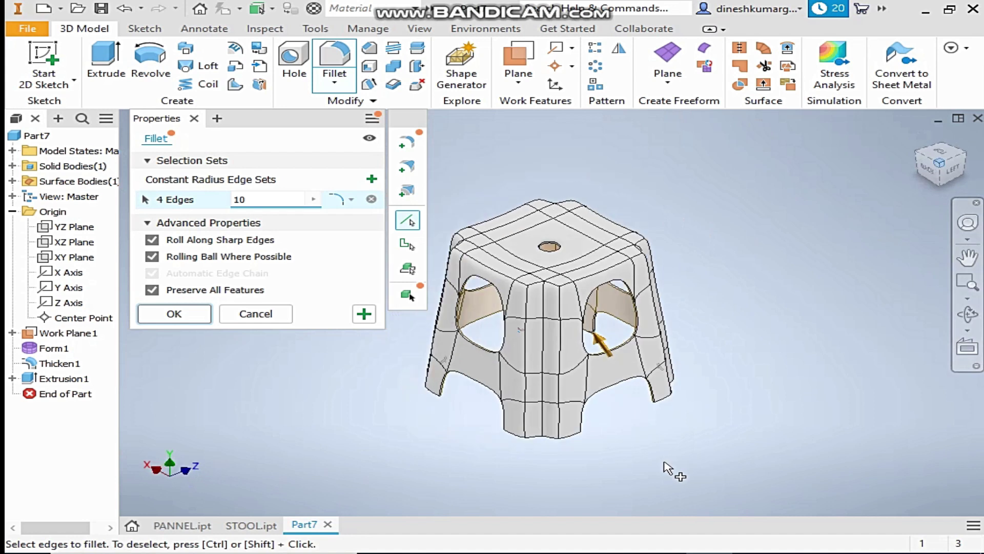
scroll(654, 407, down, 6)
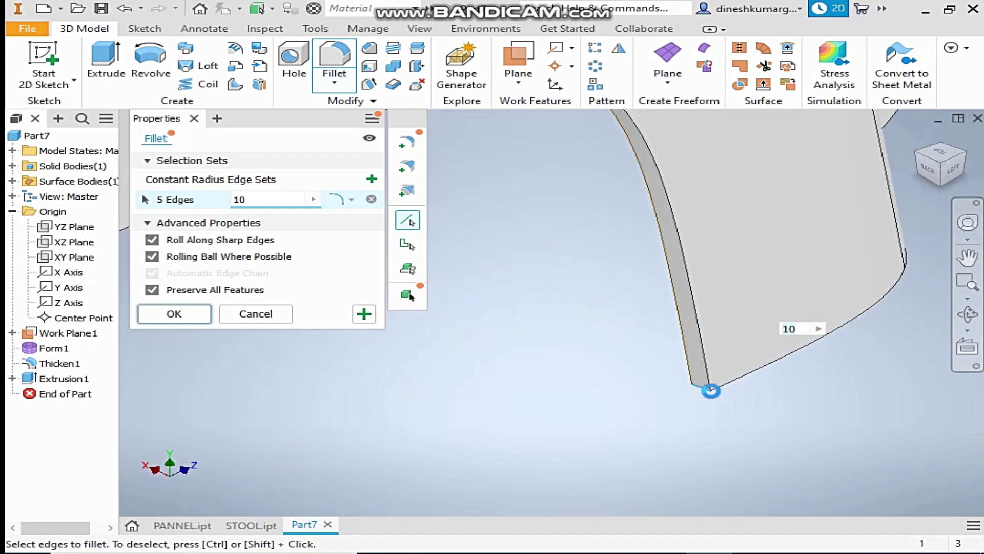
scroll(635, 372, up, 3)
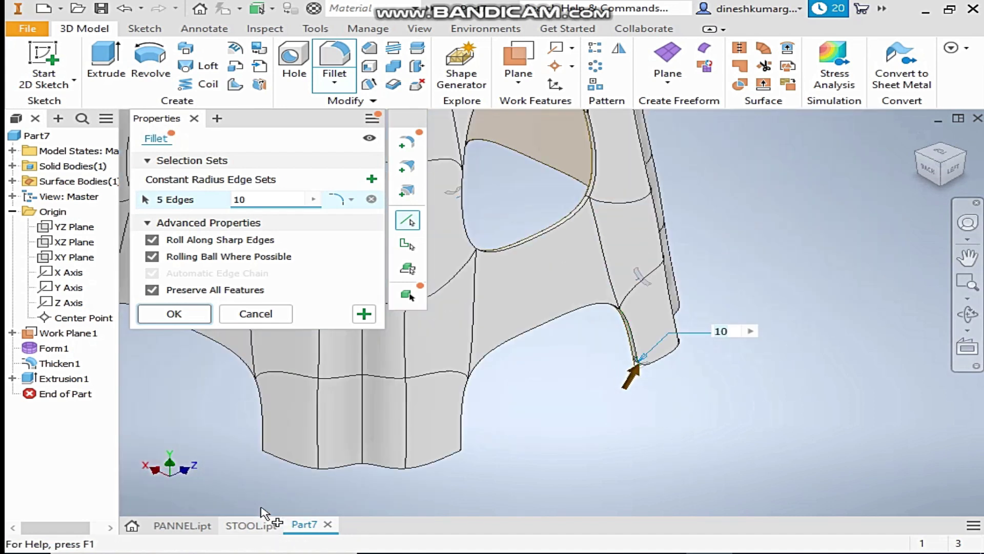
- Add the remaining leg bottom edges, completing eight, and create Fillet1 at radius 10
key(F6)
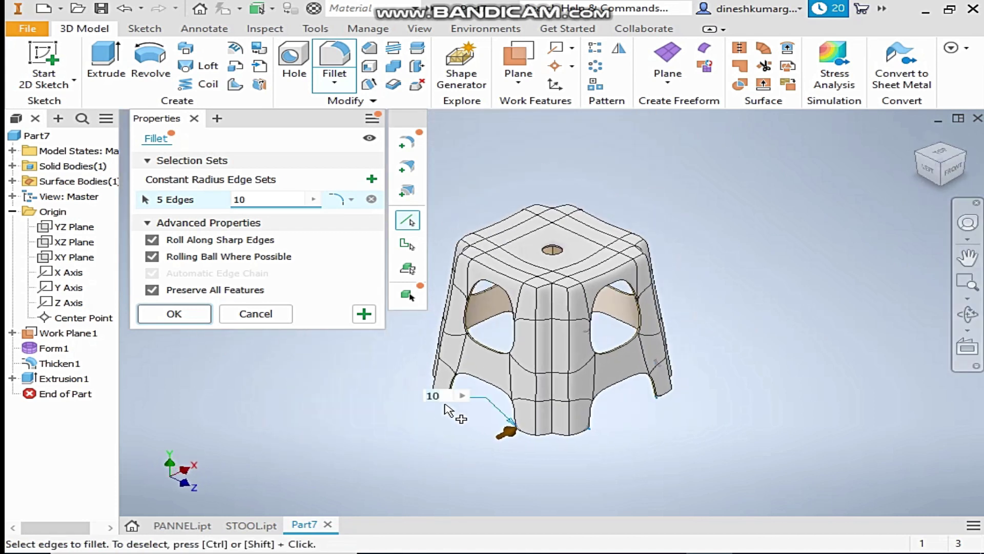
scroll(515, 337, down, 8)
click(510, 324)
scroll(556, 352, up, 4)
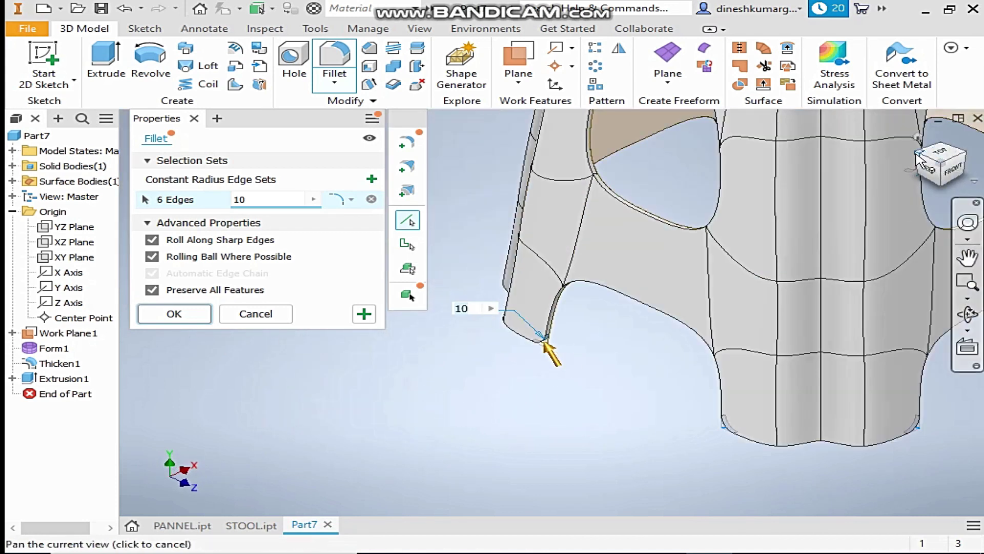
scroll(544, 342, up, 3)
shift+middle_drag(520, 407, 466, 433)
scroll(457, 409, down, 6)
click(432, 382)
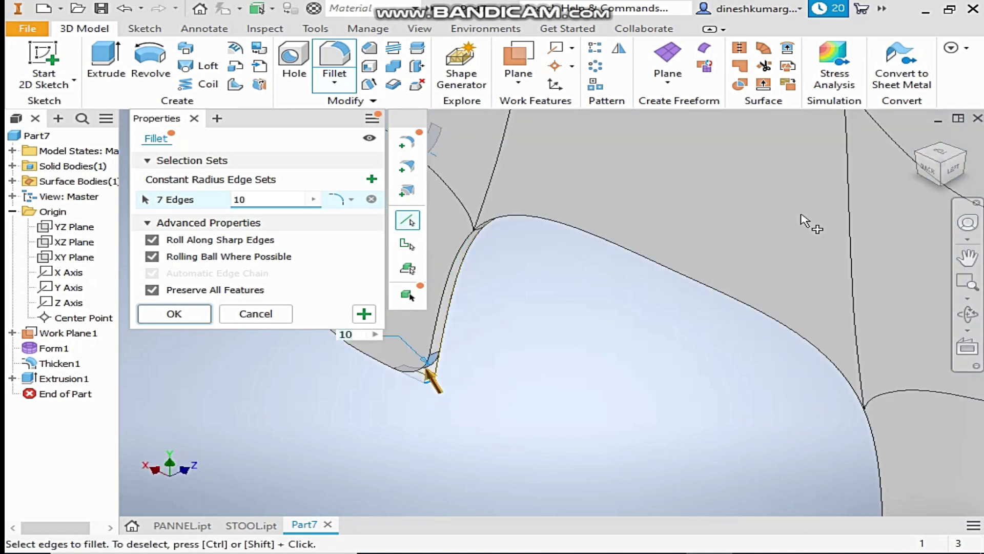
click(921, 162)
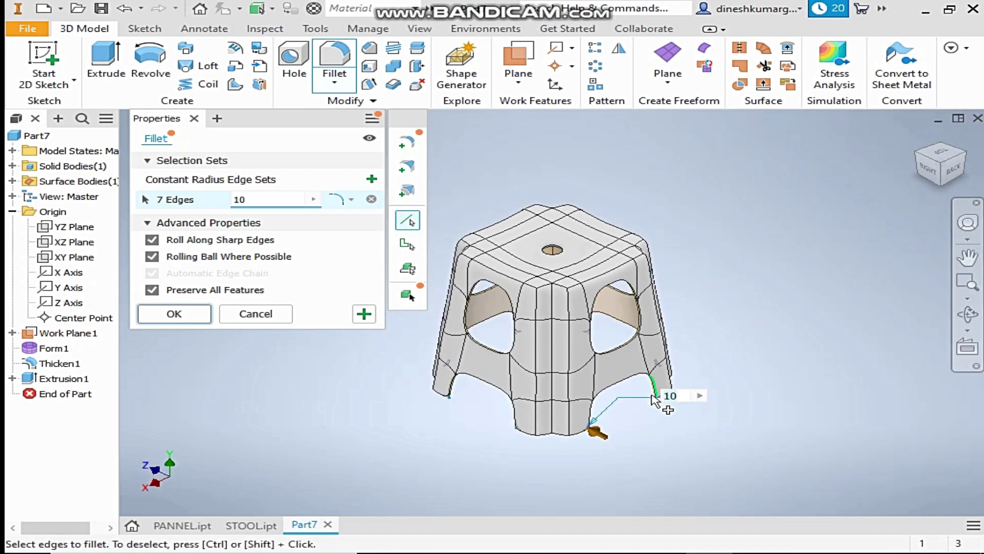
scroll(728, 439, down, 5)
click(718, 433)
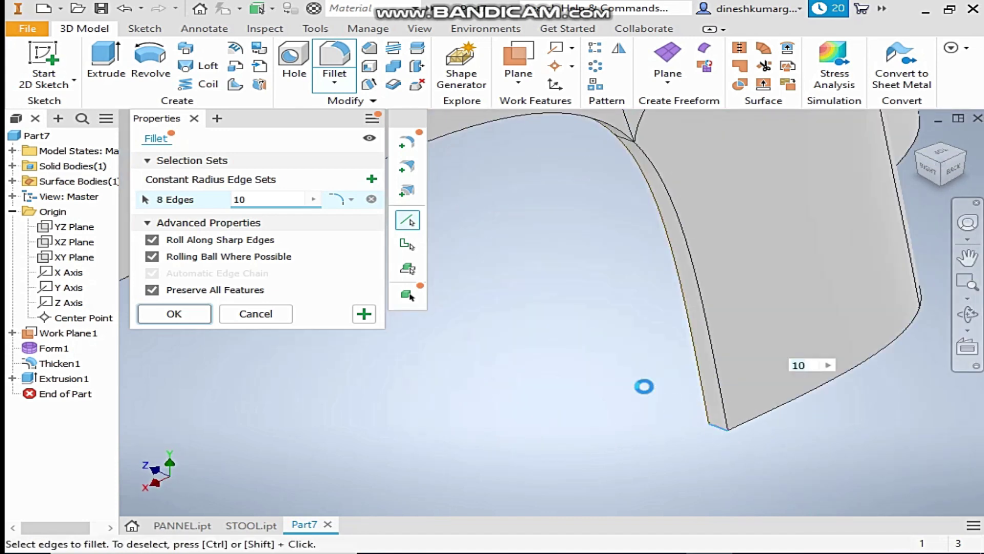
scroll(645, 385, up, 5)
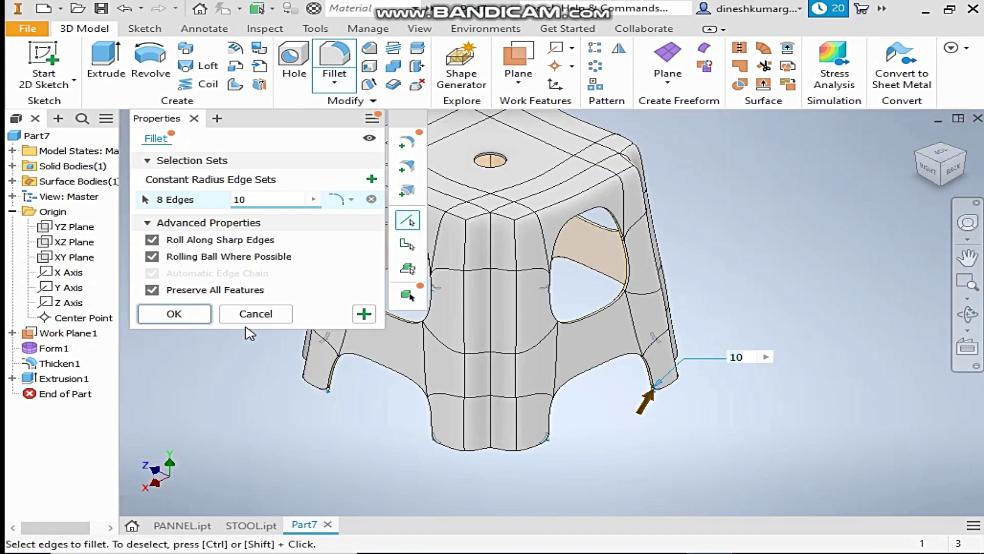
click(173, 314)
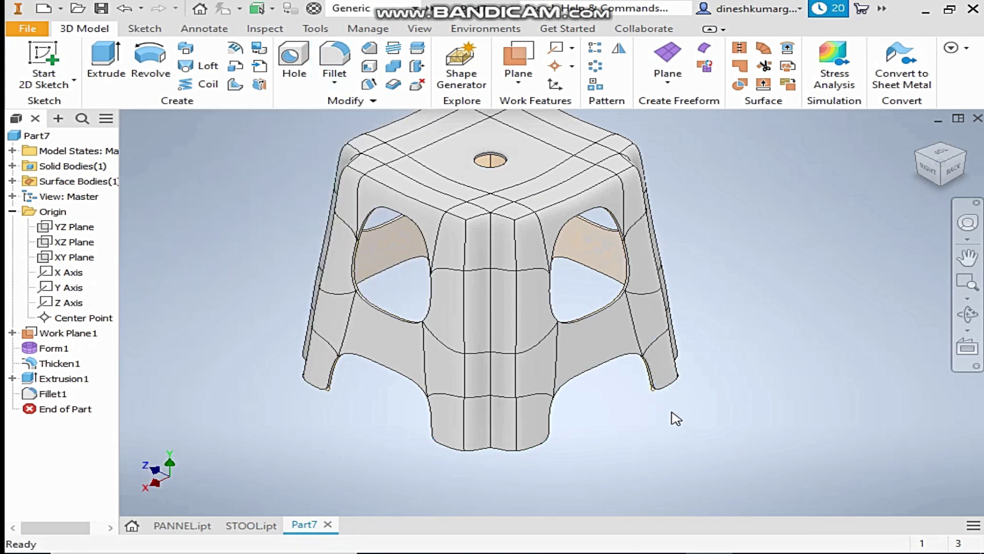
- Round eight window opening edges with a 2 mm fillet
scroll(674, 416, down, 5)
scroll(610, 334, up, 5)
middle_drag(662, 400, 681, 424)
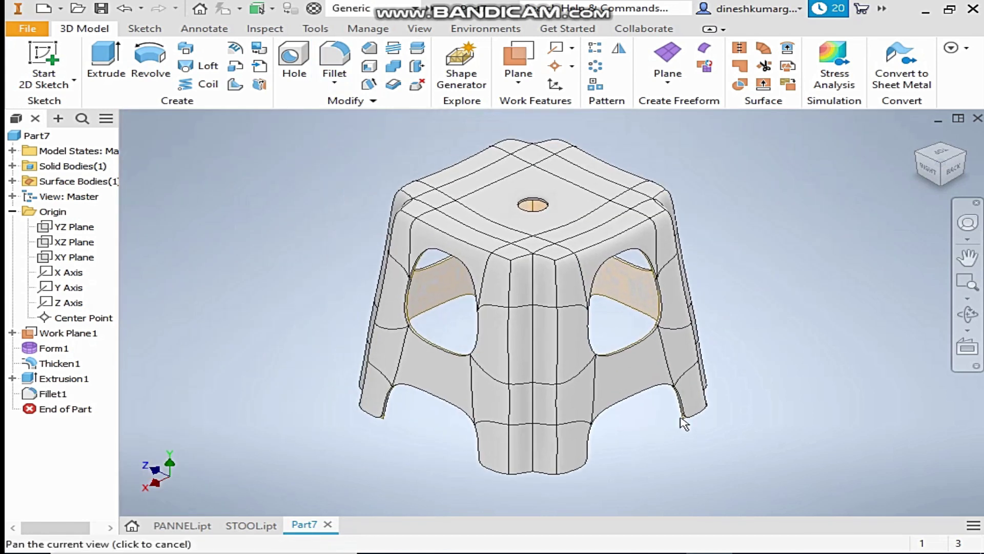
scroll(412, 353, down, 5)
click(470, 360)
key(Escape)
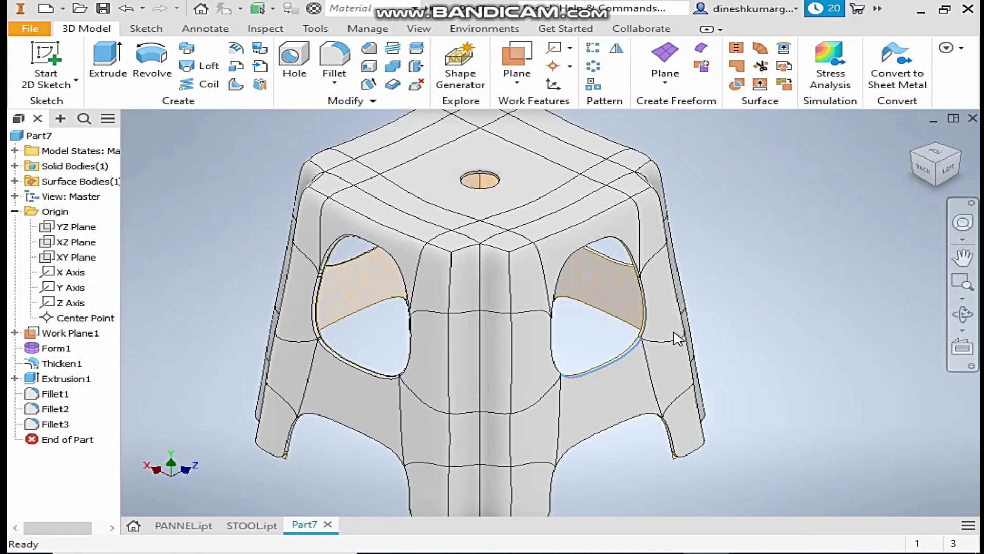
click(963, 155)
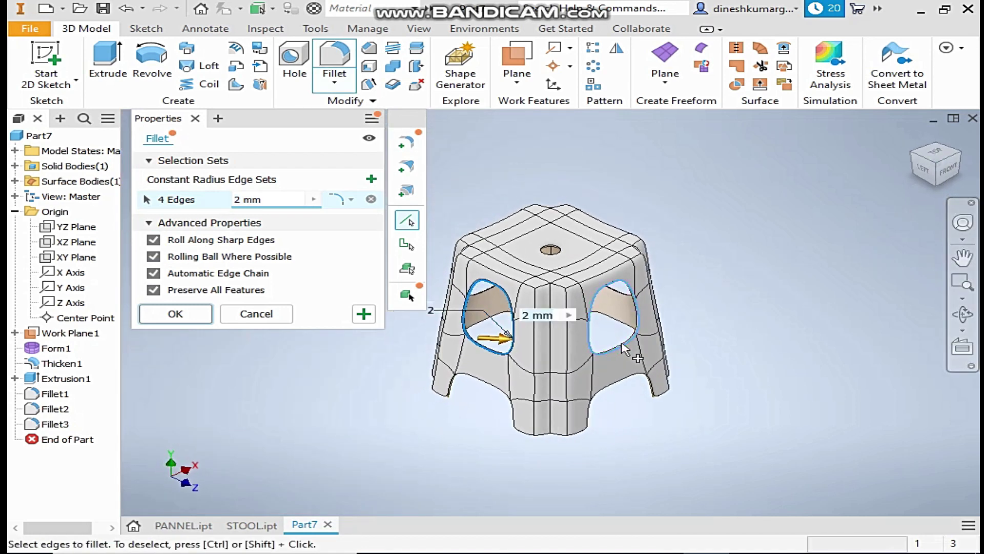
click(622, 349)
scroll(625, 348, down, 5)
click(962, 256)
scroll(963, 256, up, 5)
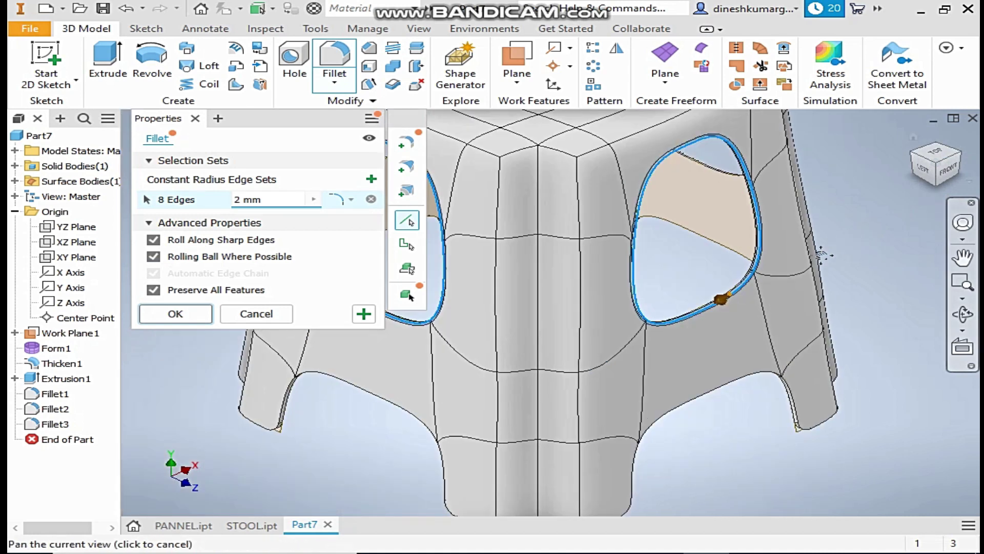
scroll(955, 161, down, 3)
click(962, 160)
scroll(633, 344, down, 5)
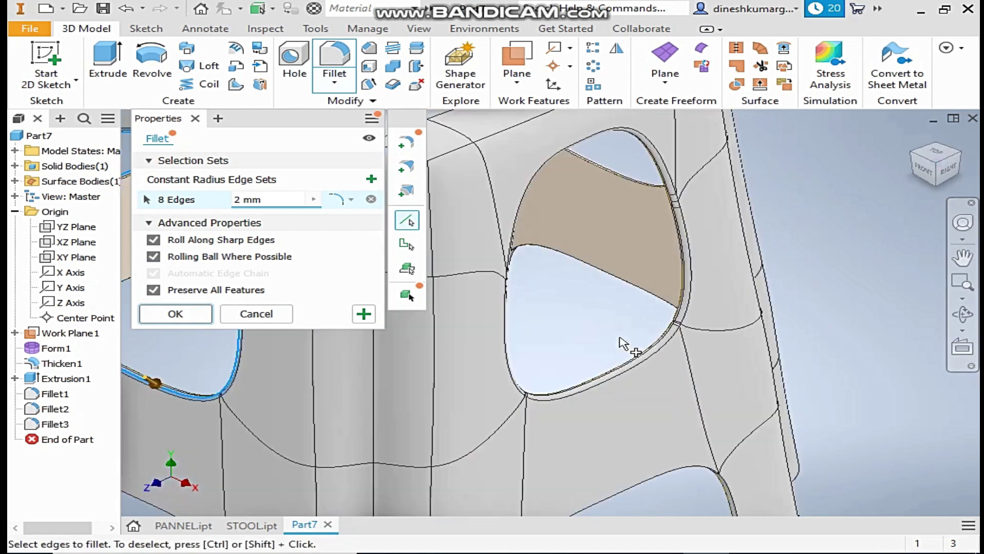
click(206, 308)
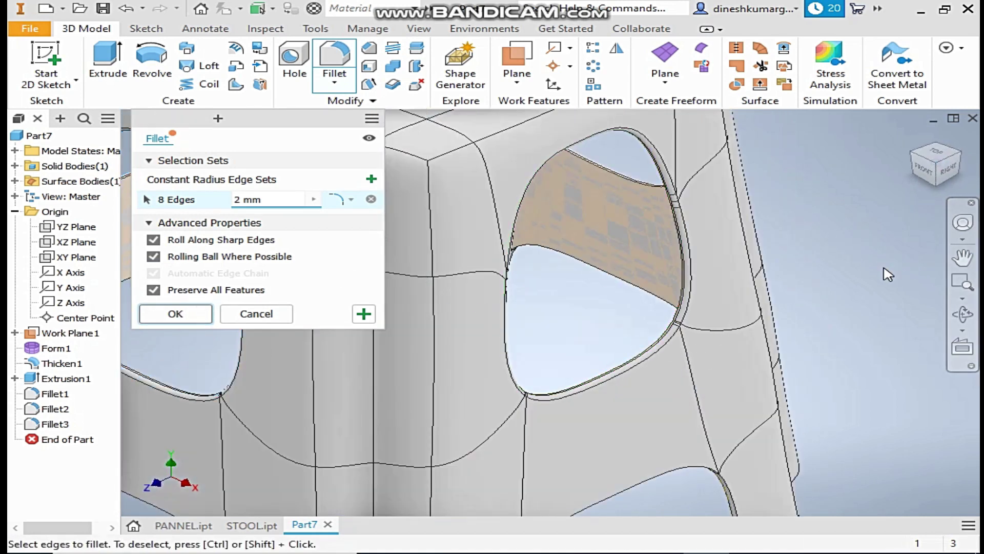
- Hide the Form1 surface by turning off its visibility in the browser
scroll(769, 275, up, 5)
middle_drag(769, 274, 695, 348)
click(694, 348)
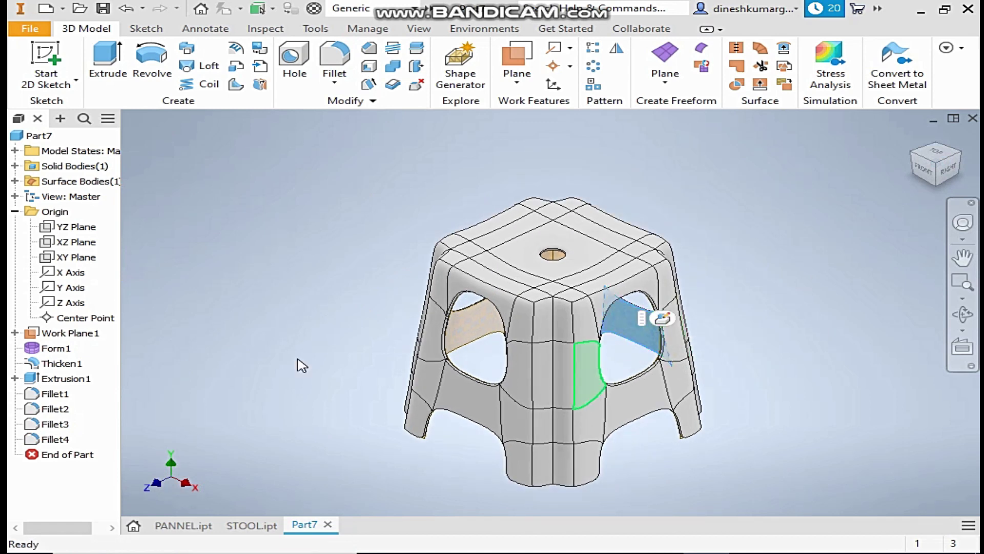
click(52, 348)
right_click(52, 348)
click(85, 346)
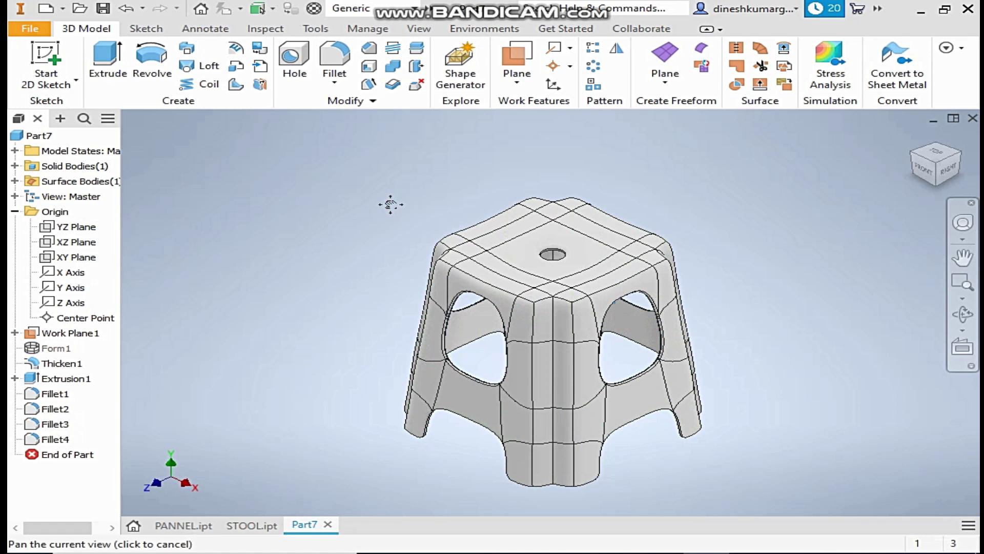
scroll(385, 208, up, 2)
middle_drag(677, 216, 707, 232)
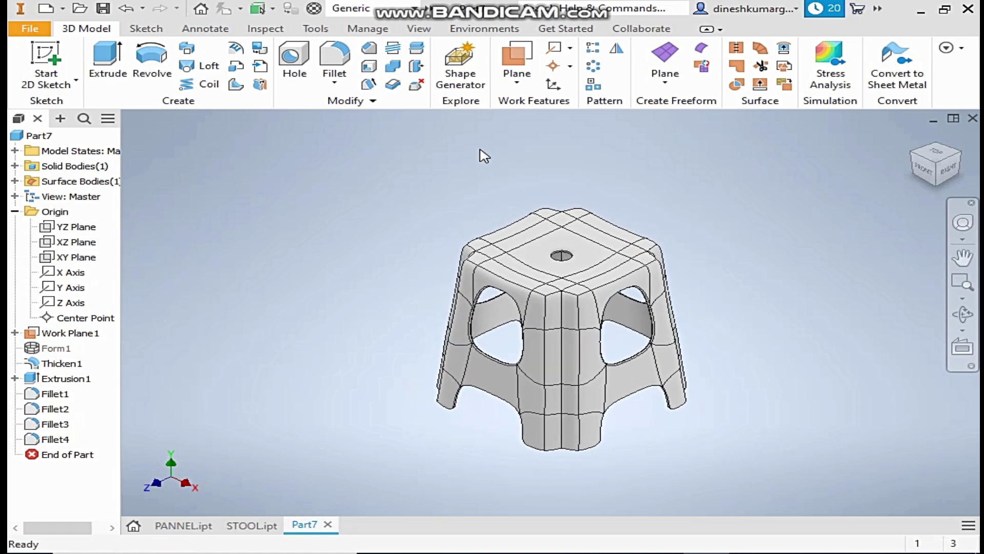
- Pick Light Red from the Quick Access Toolbar appearance list to color the whole stool
click(432, 15)
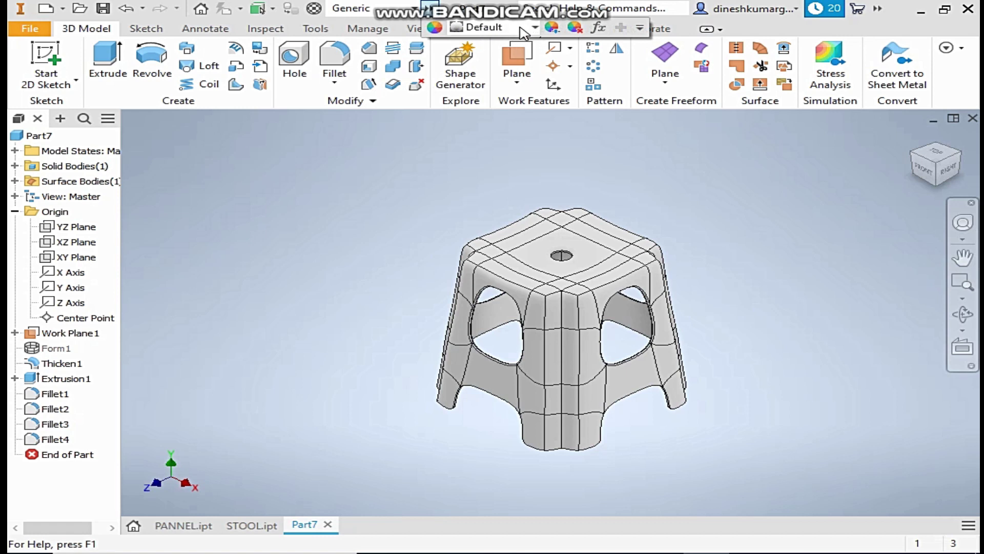
click(523, 31)
scroll(513, 266, up, 8)
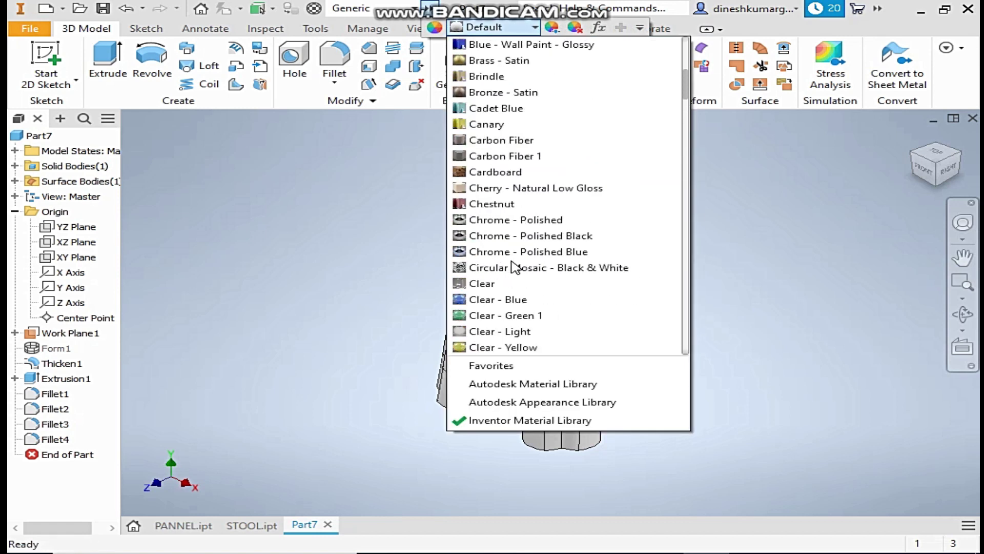
scroll(514, 266, up, 6)
scroll(514, 266, down, 5)
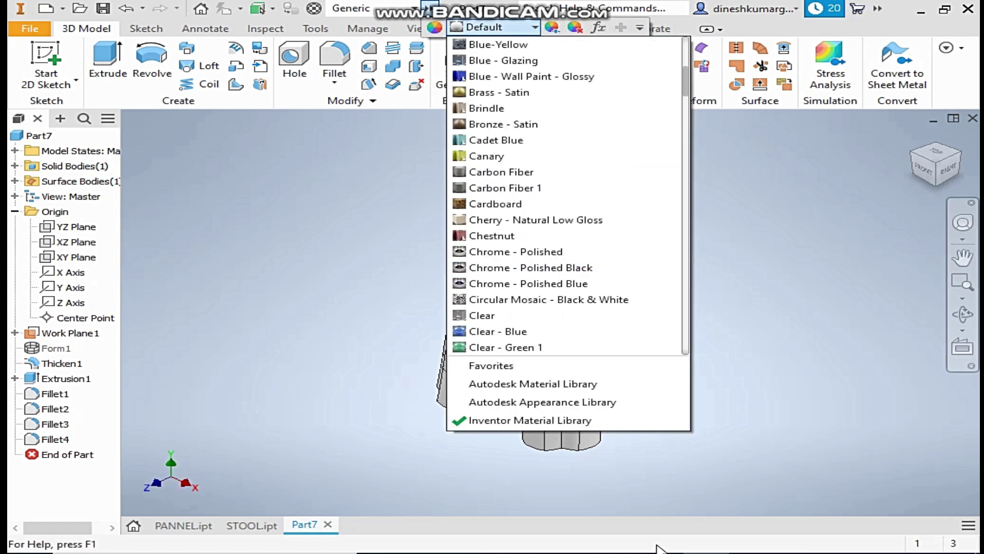
scroll(516, 272, down, 1)
scroll(516, 270, up, 1)
scroll(519, 219, down, 5)
scroll(518, 219, down, 14)
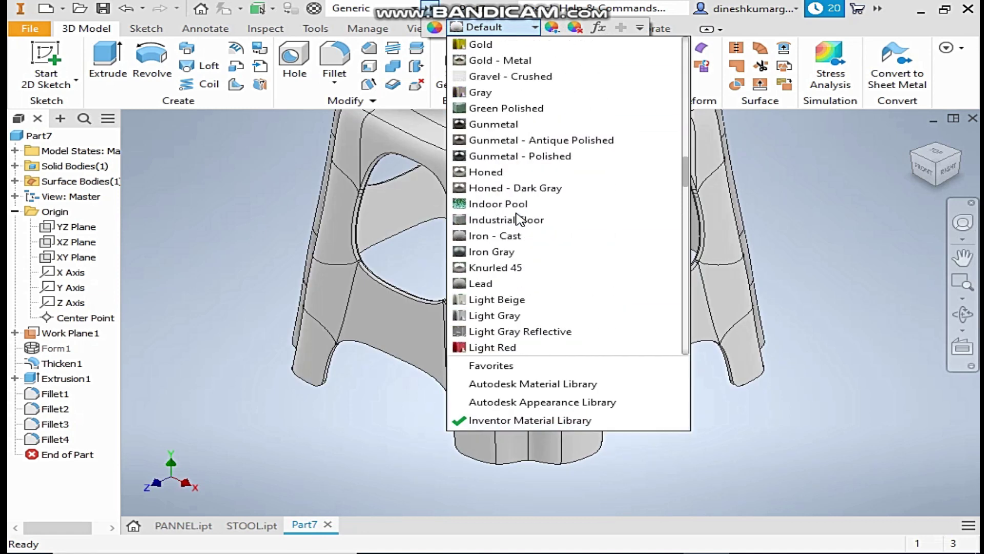
scroll(519, 219, down, 2)
click(487, 251)
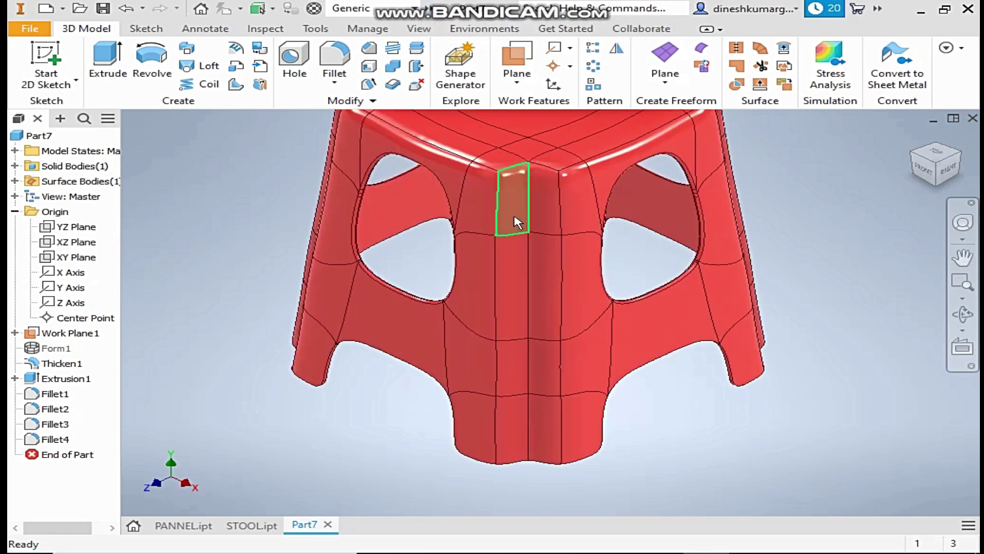
middle_drag(516, 221, 558, 207)
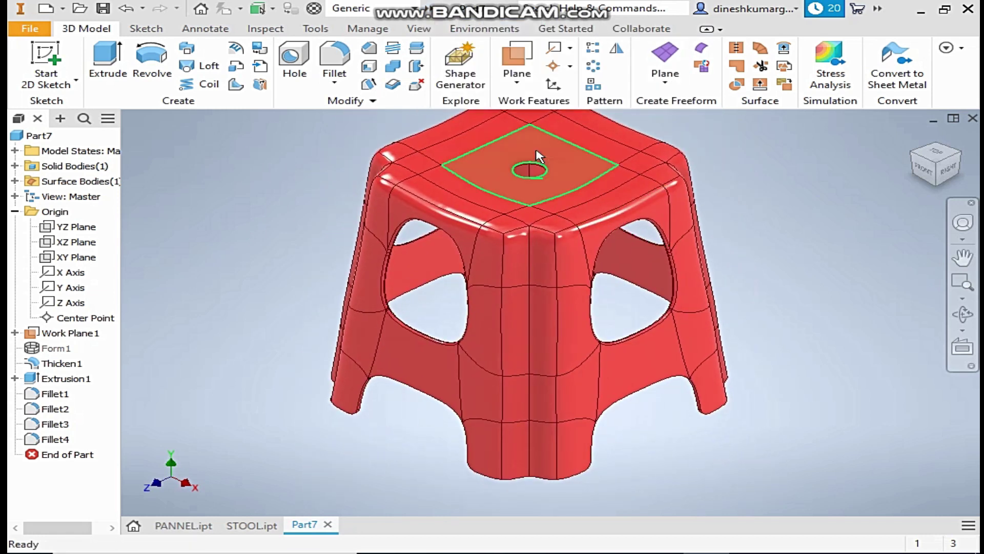
middle_drag(528, 165, 531, 195)
click(428, 30)
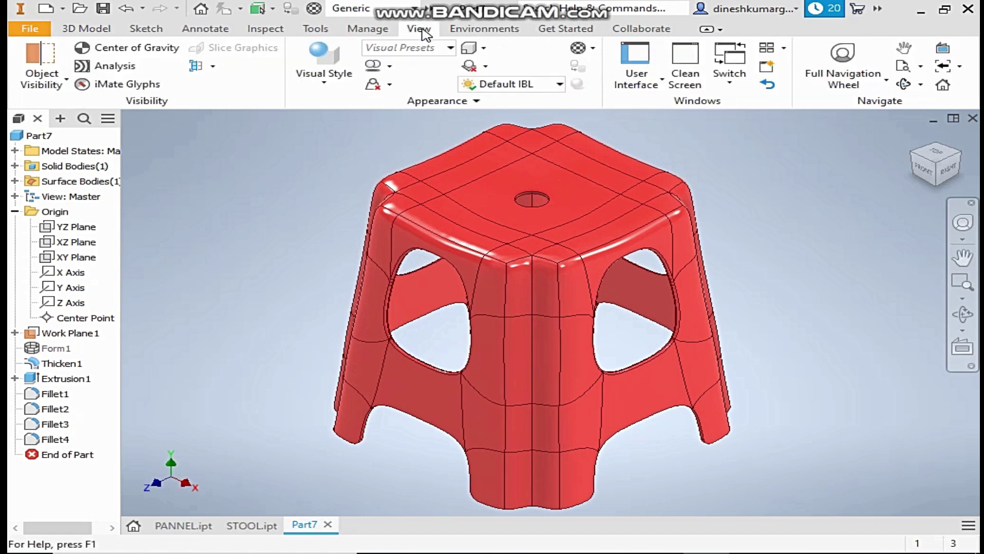
- Switch the visual style to Shaded and orbit around the red stool to inspect it
click(318, 82)
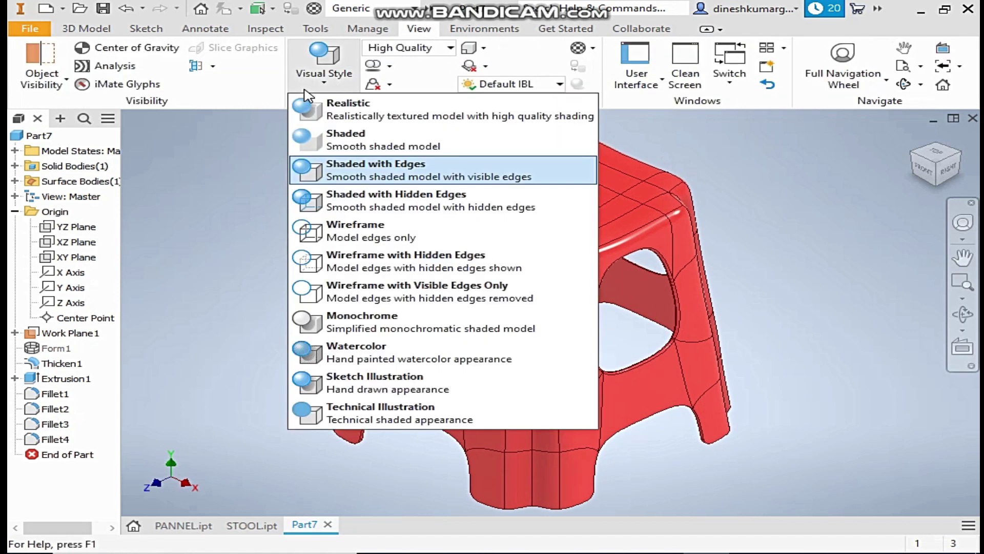
click(336, 149)
mouse_move(749, 168)
middle_down()
mouse_move(732, 167)
mouse_move(767, 171)
middle_up()
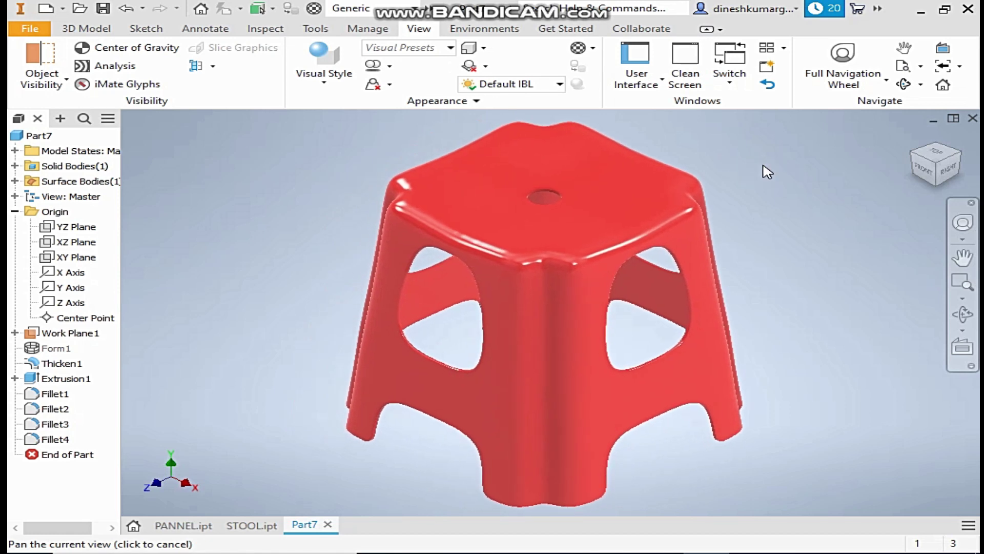
click(916, 159)
scroll(600, 287, up, 3)
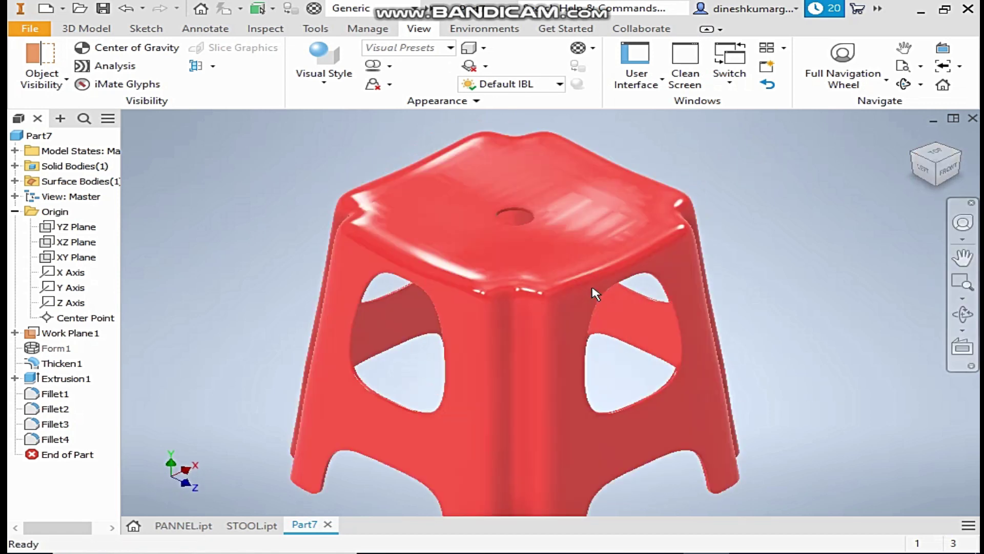
middle_drag(593, 290, 631, 251)
scroll(630, 252, down, 2)
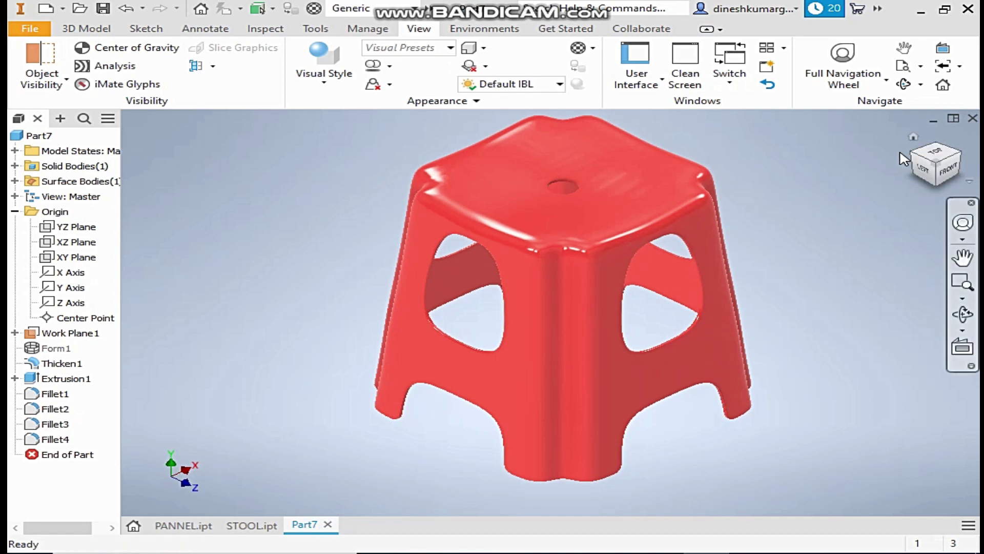
click(913, 159)
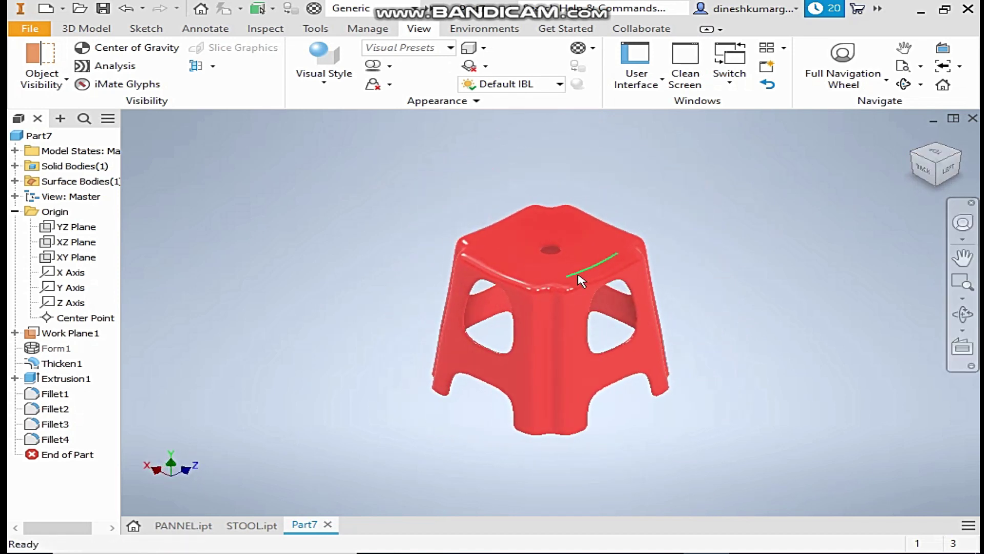
scroll(543, 296, up, 3)
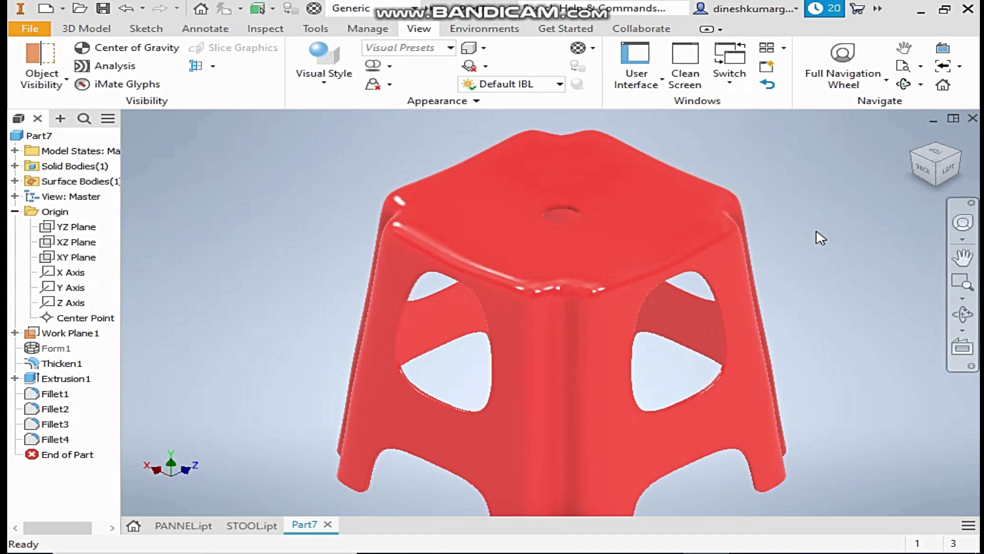